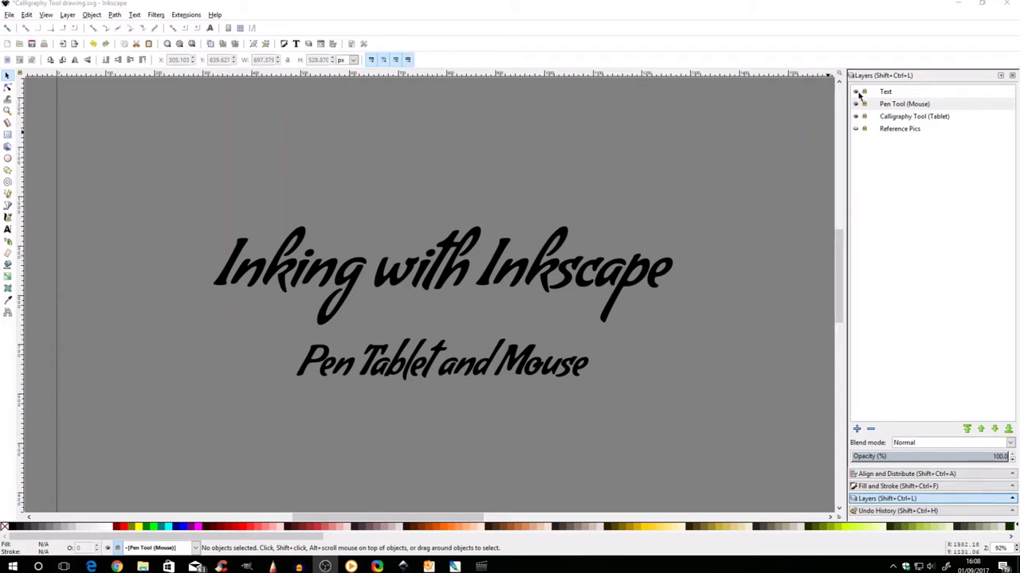
# Hide the Text layer so the 'Inking with Inkscape' title disappears from the canvas
pyautogui.click(856, 92)
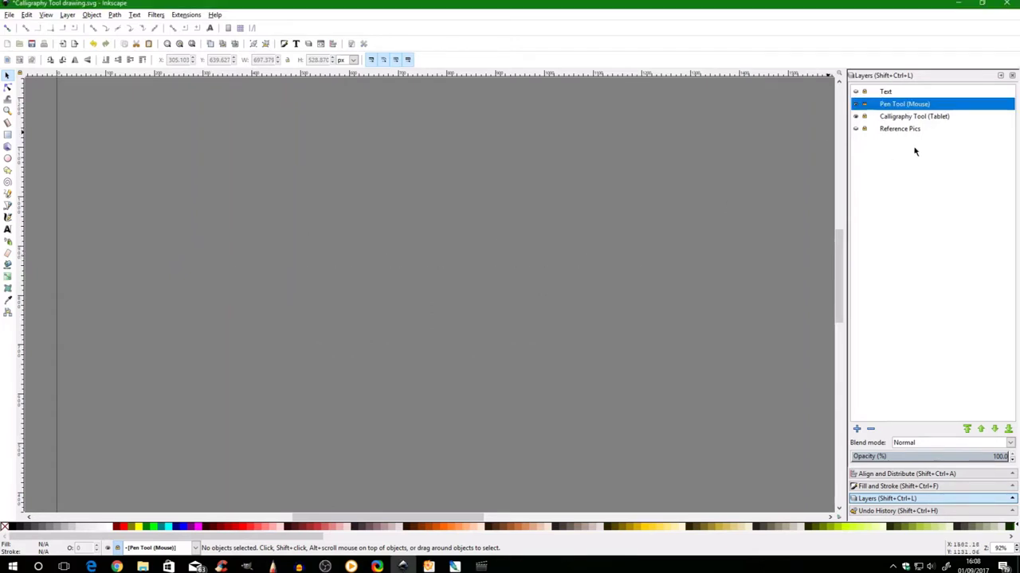
# Show the Reference Pics layer and pick the Calligraphy tool's Tracing preset on the Calligraphy Tool (Tablet) layer
pyautogui.click(856, 129)
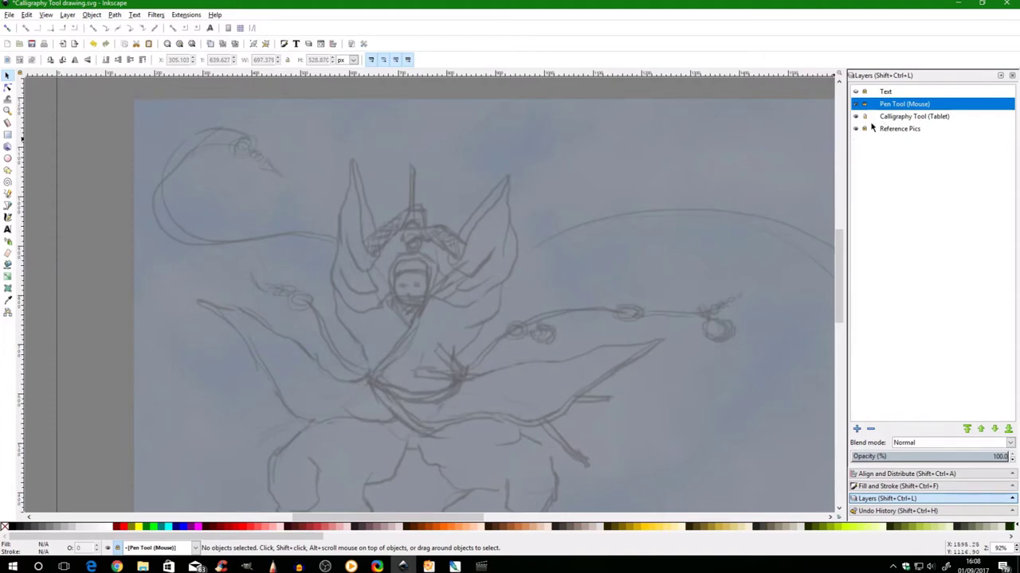
pyautogui.click(8, 218)
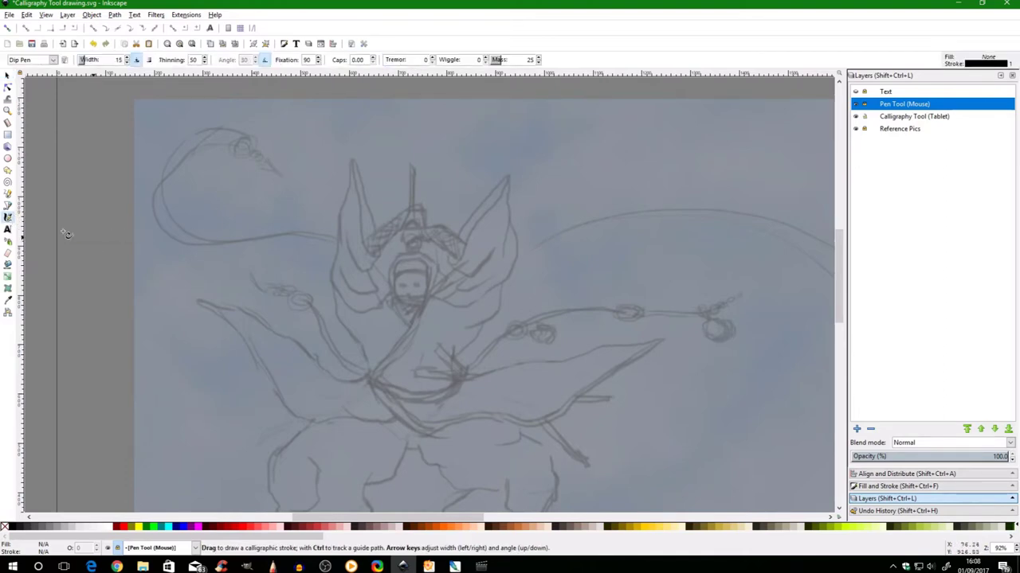
pyautogui.click(54, 62)
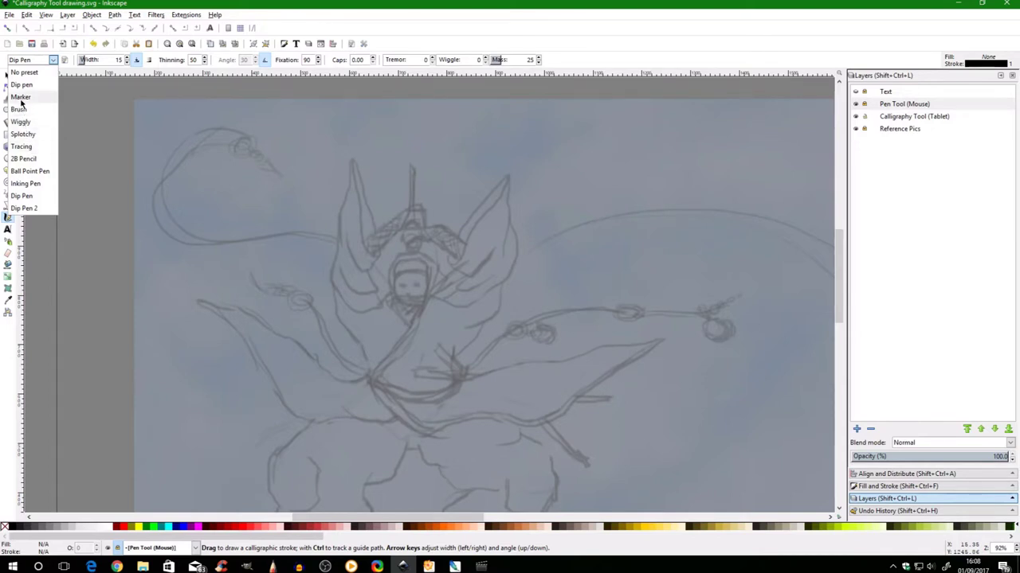
pyautogui.click(23, 146)
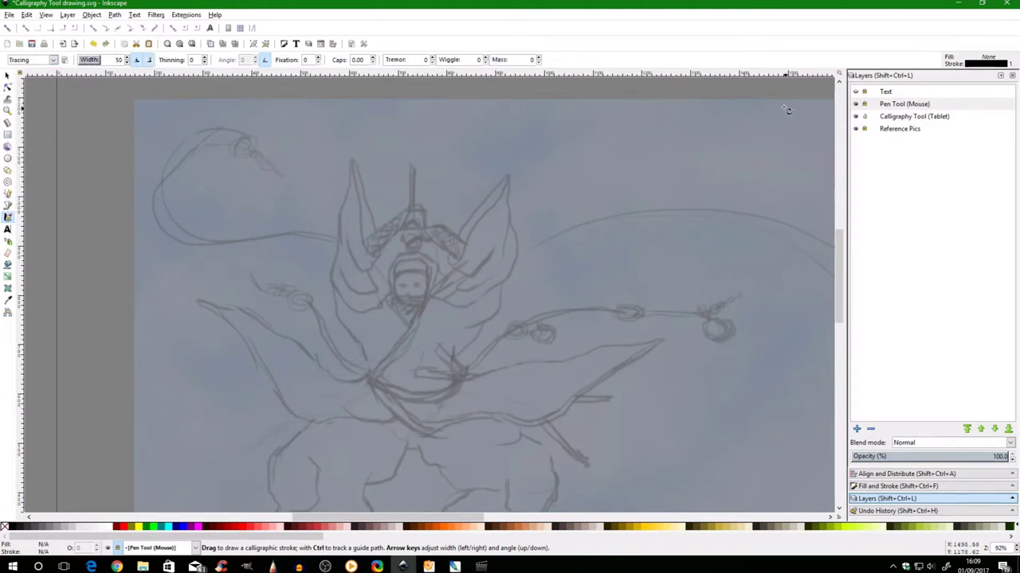
pyautogui.click(881, 118)
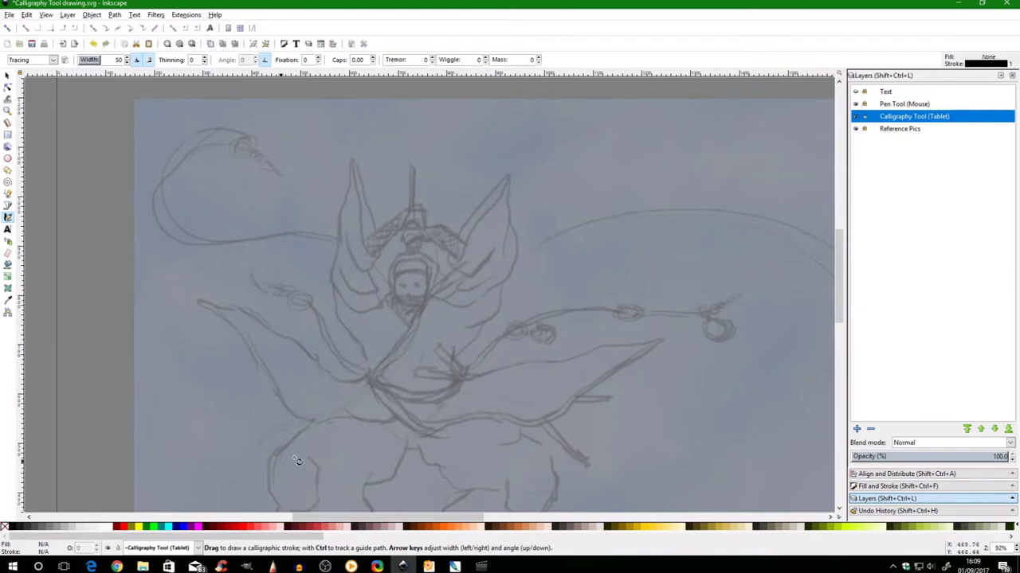
# Set the calligraphy fill to black with no stroke and draw two test strokes over the fairy
pyautogui.click(13, 528)
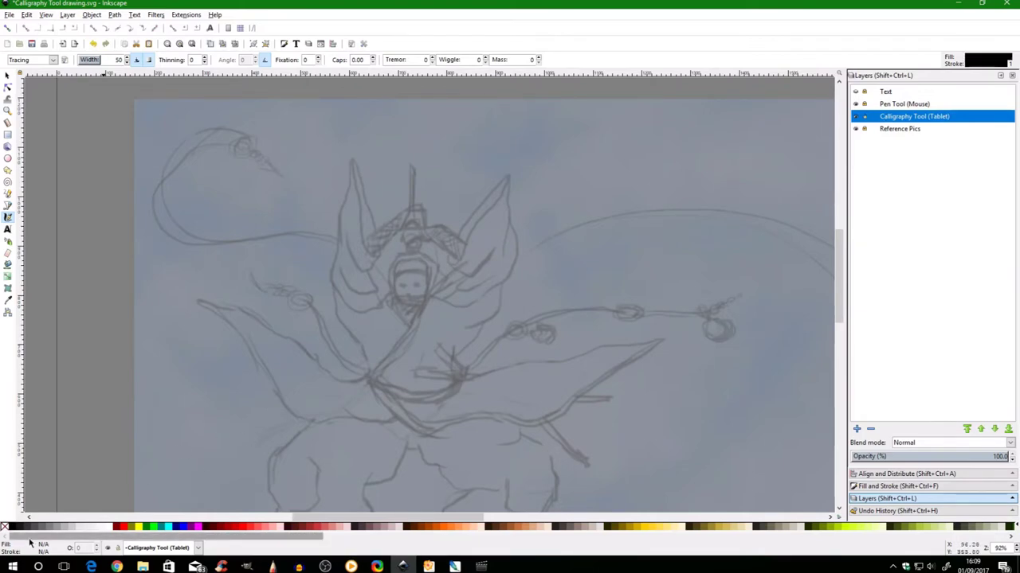
pyautogui.moveTo(225, 237); pyautogui.dragTo(476, 296)
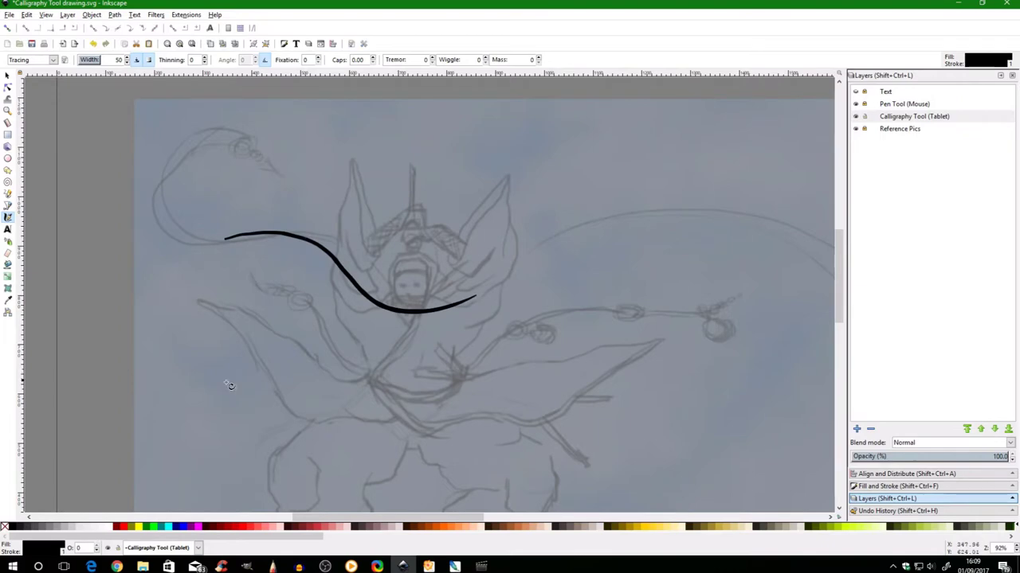
pyautogui.keyDown('shift'); pyautogui.click(5, 528); pyautogui.keyUp('shift')
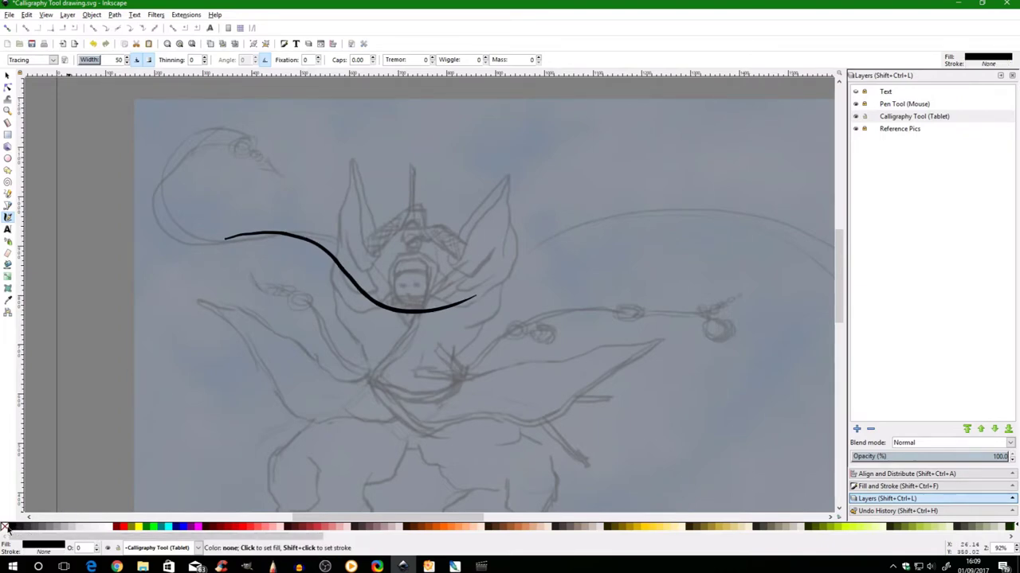
pyautogui.moveTo(295, 199)
pyautogui.mouseDown()
pyautogui.moveTo(398, 268)
pyautogui.moveTo(547, 279)
pyautogui.mouseUp()
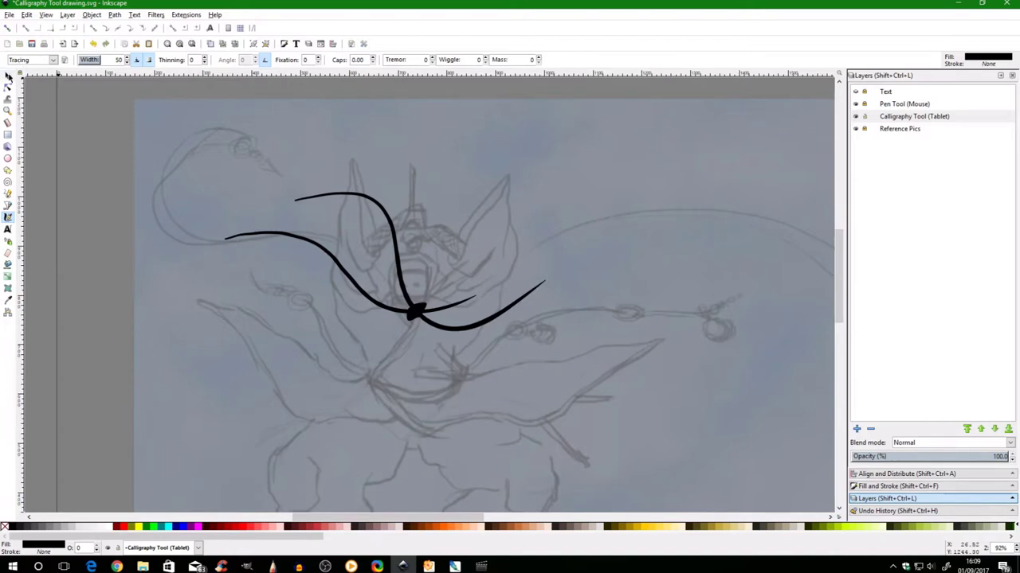
# Delete both test strokes and return to the Calligraphy tool
pyautogui.click(8, 75)
pyautogui.press('Delete')
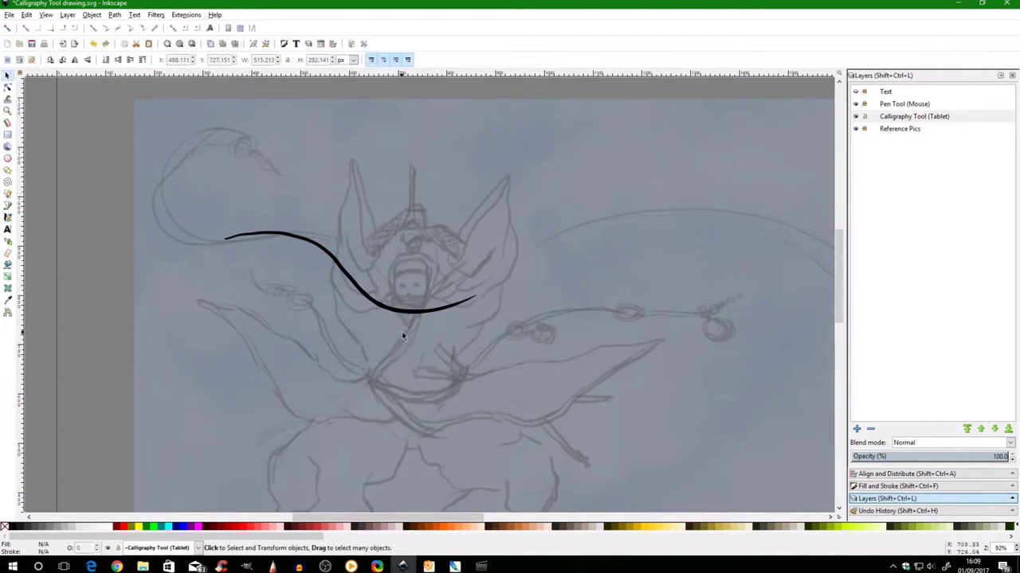
pyautogui.hotkey('ctrl', 'z')
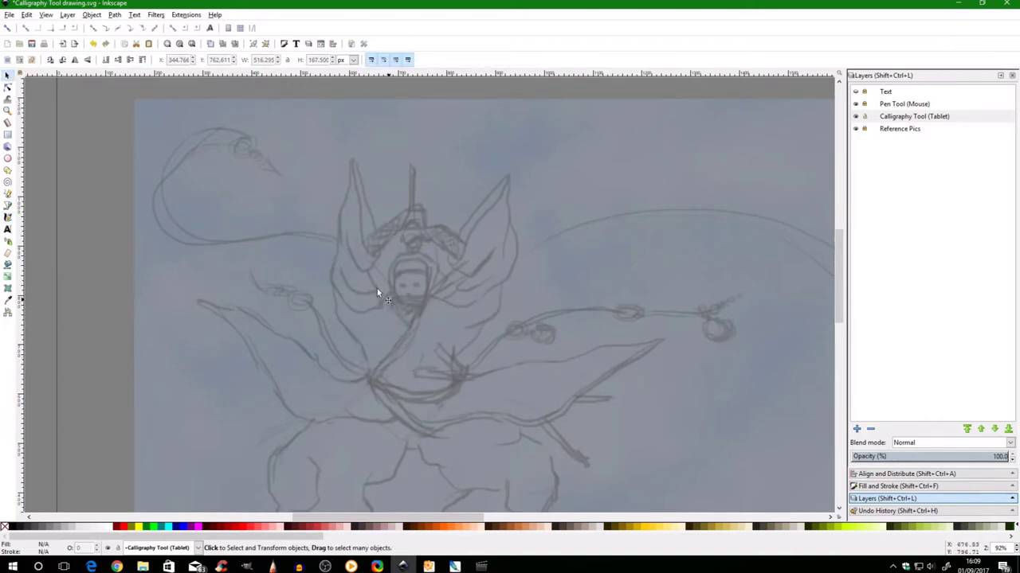
pyautogui.click(7, 216)
pyautogui.click(53, 59)
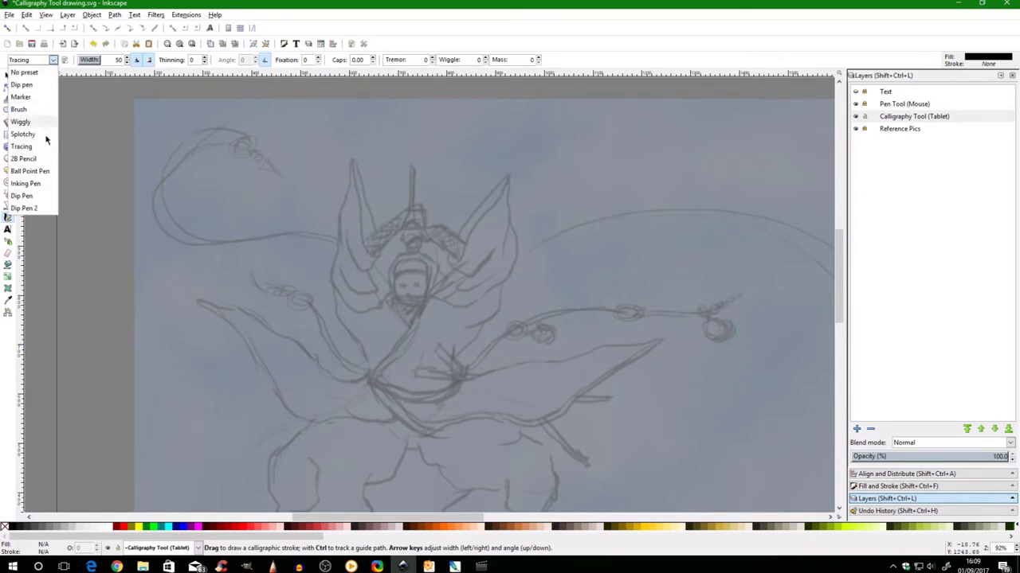
# Try the Splotchy and Wiggly presets with one test stroke each, undoing both
pyautogui.click(24, 133)
pyautogui.moveTo(335, 190); pyautogui.dragTo(626, 225)
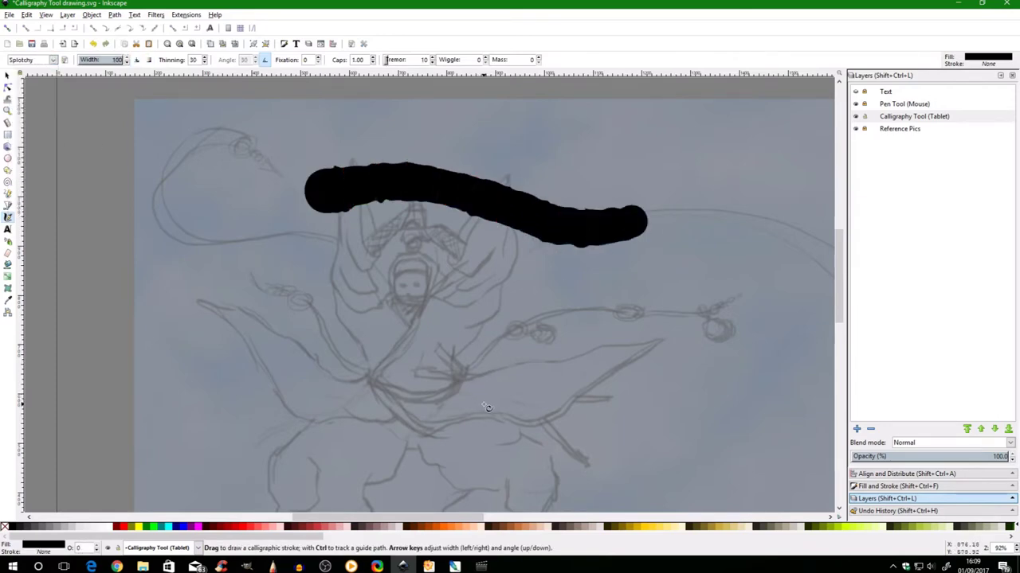
pyautogui.hotkey('ctrl', 'z')
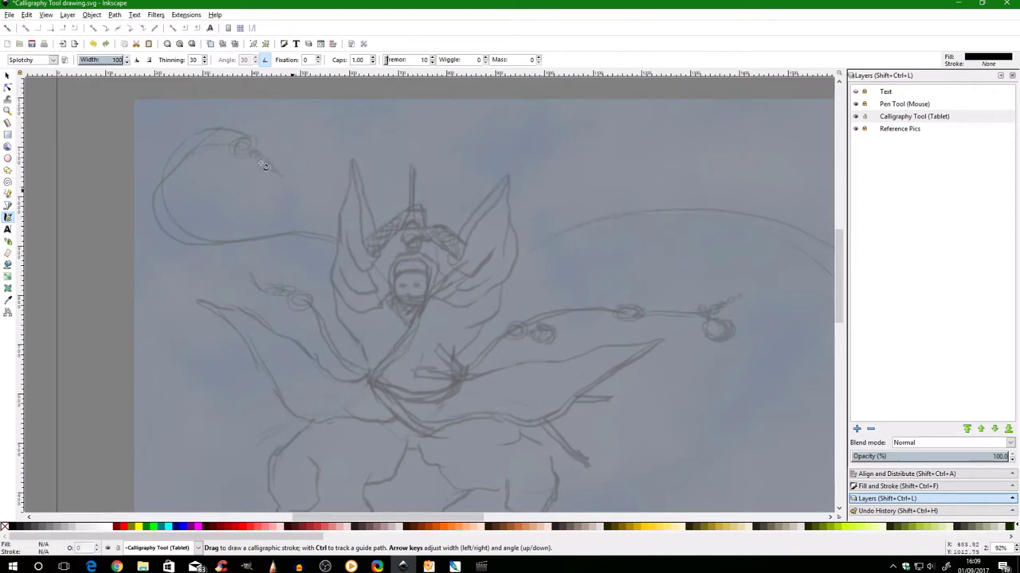
pyautogui.click(52, 60)
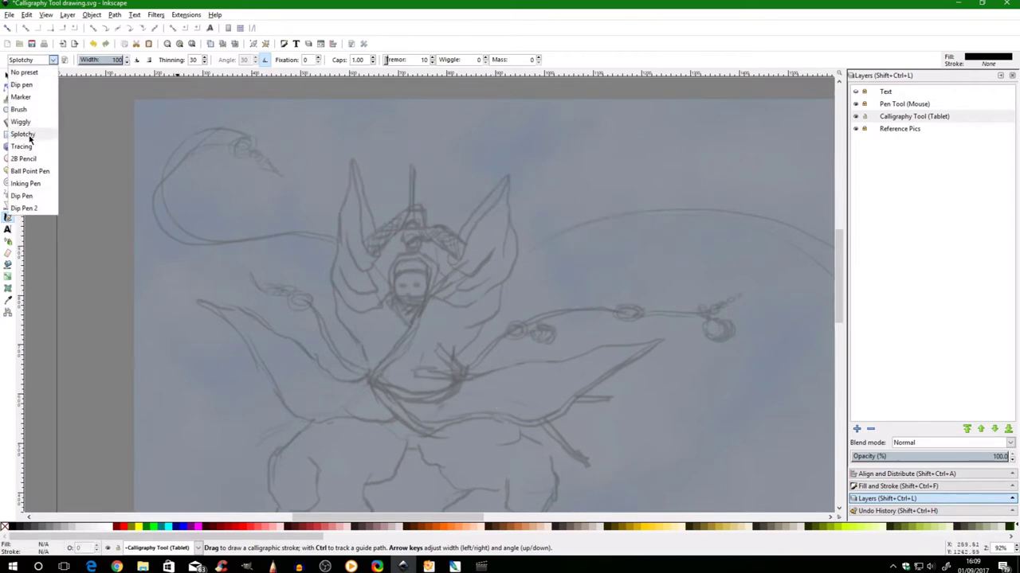
pyautogui.click(28, 123)
pyautogui.moveTo(345, 192); pyautogui.dragTo(747, 227)
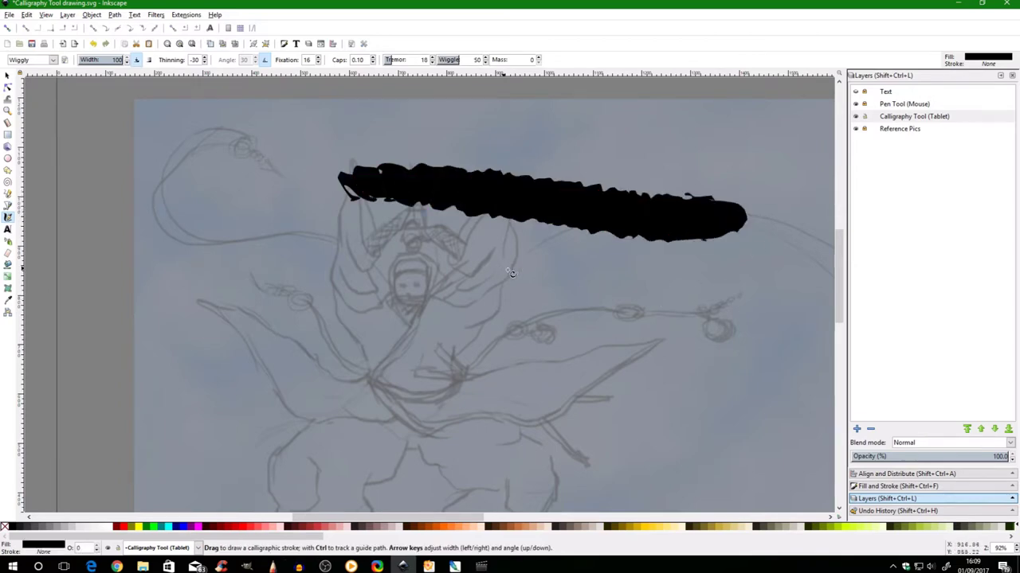
pyautogui.hotkey('ctrl', 'z')
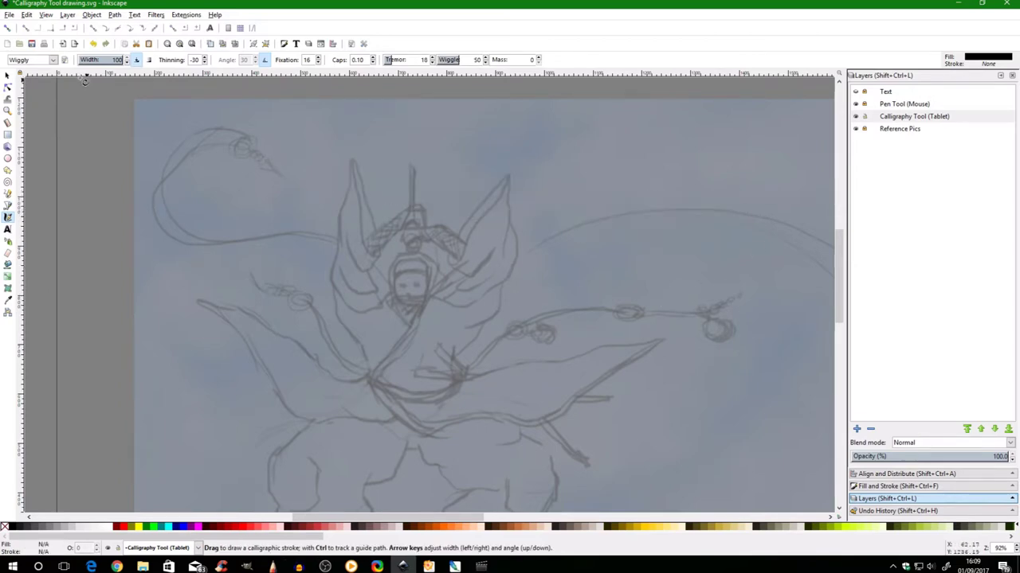
# Try the Brush and Marker presets with one test stroke each, undoing both
pyautogui.click(51, 61)
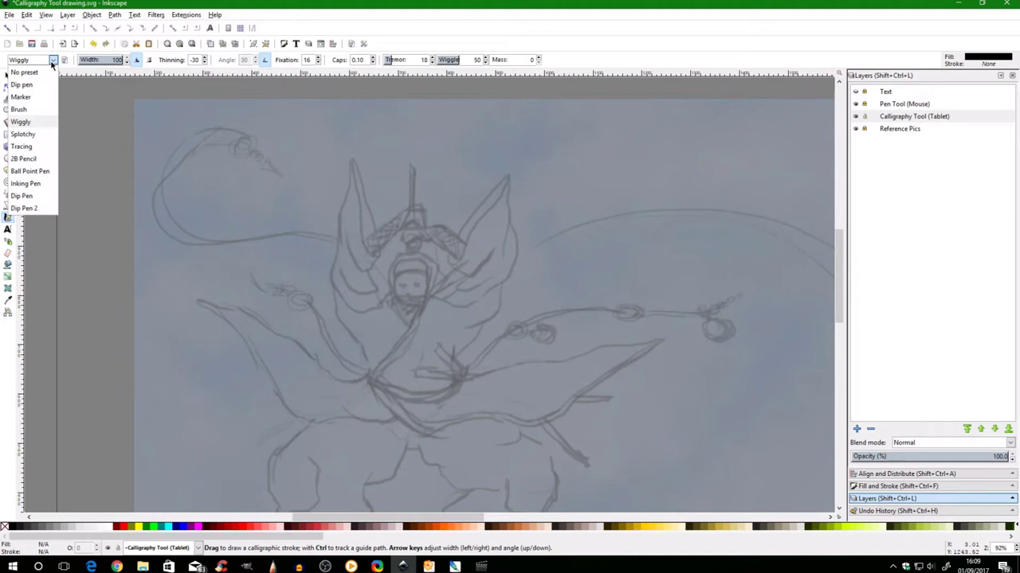
pyautogui.click(28, 112)
pyautogui.moveTo(289, 160)
pyautogui.mouseDown()
pyautogui.moveTo(373, 161)
pyautogui.moveTo(527, 248)
pyautogui.moveTo(747, 275)
pyautogui.moveTo(683, 330)
pyautogui.mouseUp()
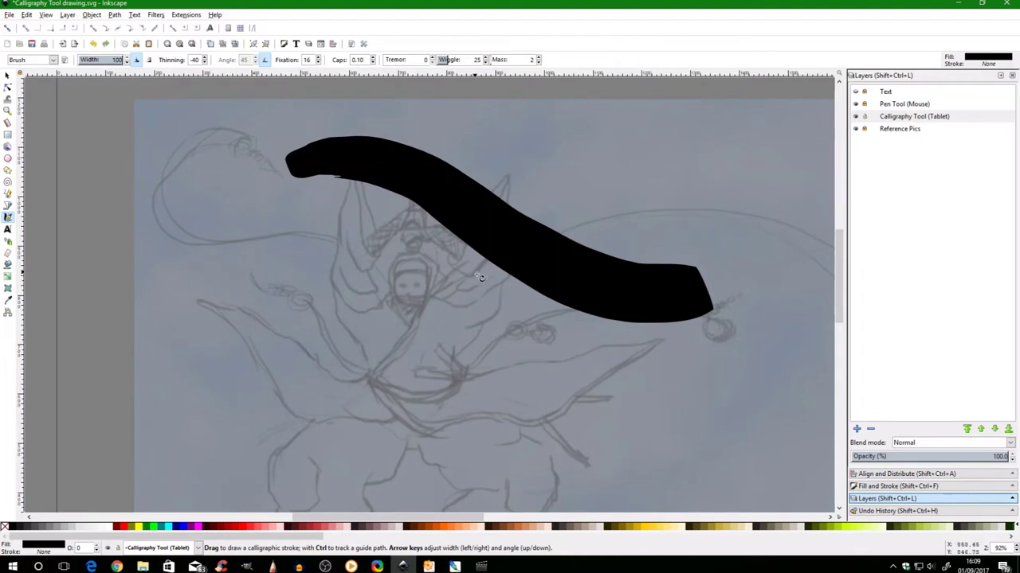
pyautogui.hotkey('ctrl', 'z')
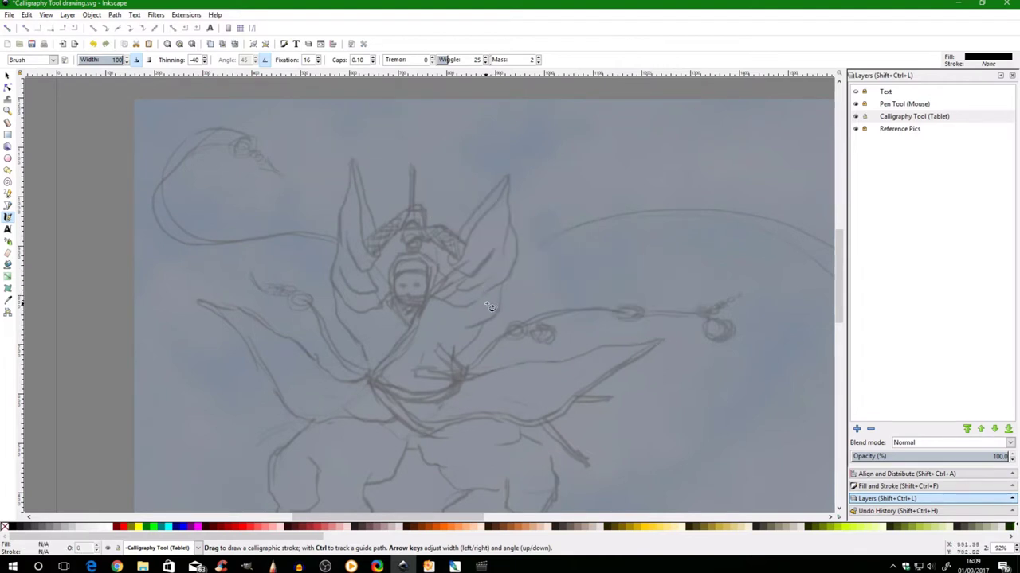
pyautogui.click(54, 60)
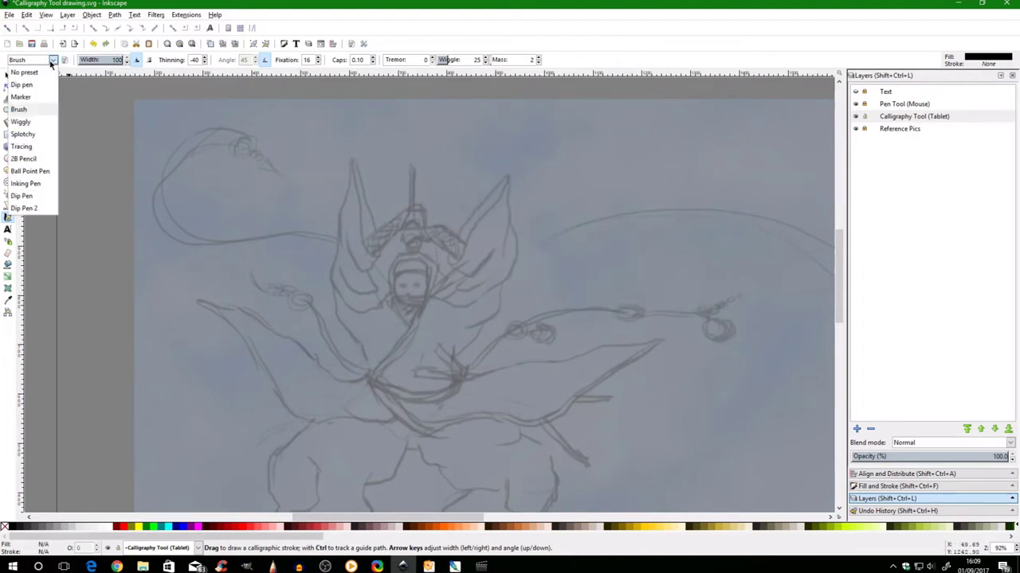
pyautogui.click(29, 99)
pyautogui.moveTo(275, 196)
pyautogui.mouseDown()
pyautogui.moveTo(339, 190)
pyautogui.moveTo(602, 335)
pyautogui.mouseUp()
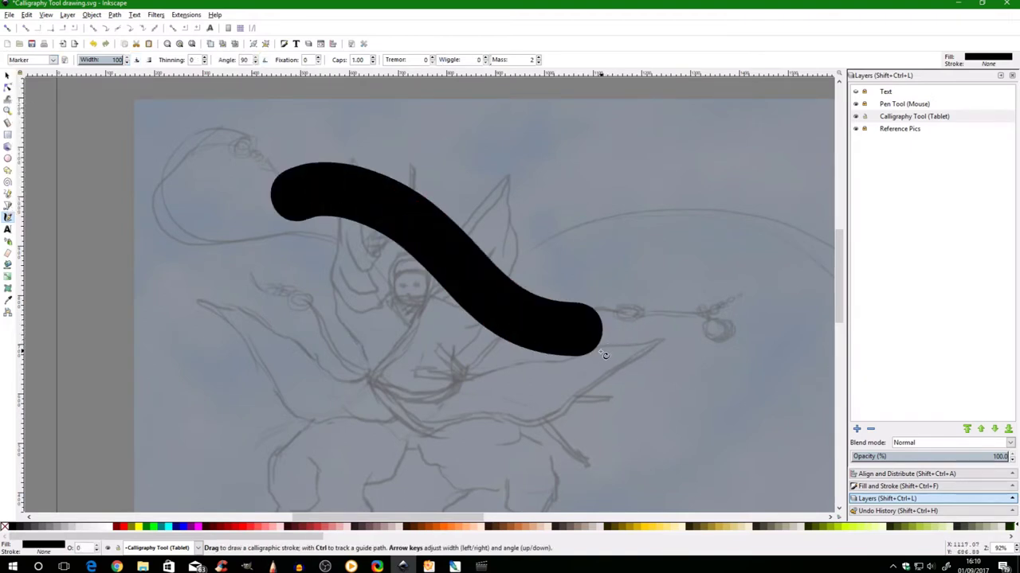
pyautogui.hotkey('ctrl', 'z')
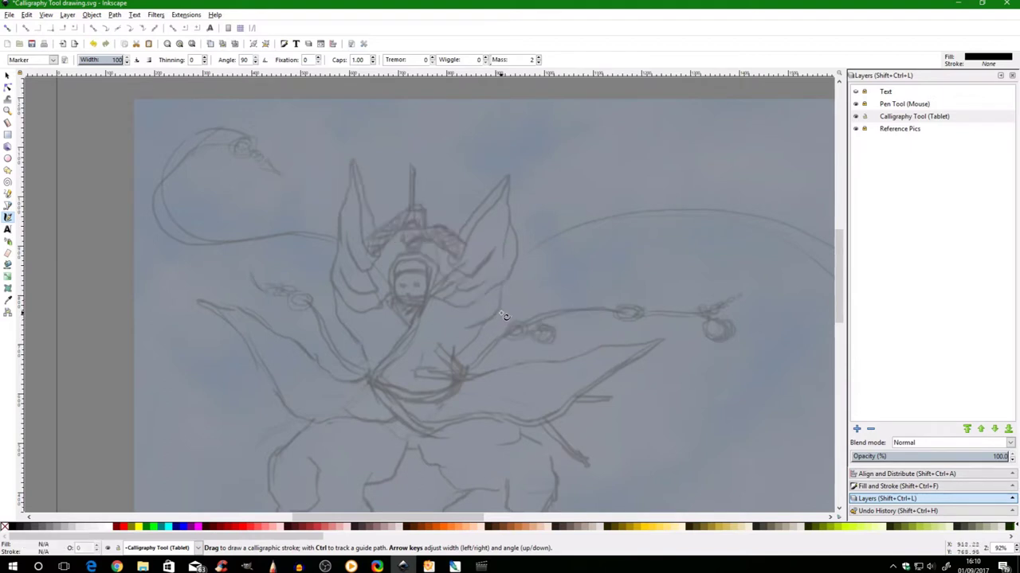
pyautogui.click(52, 60)
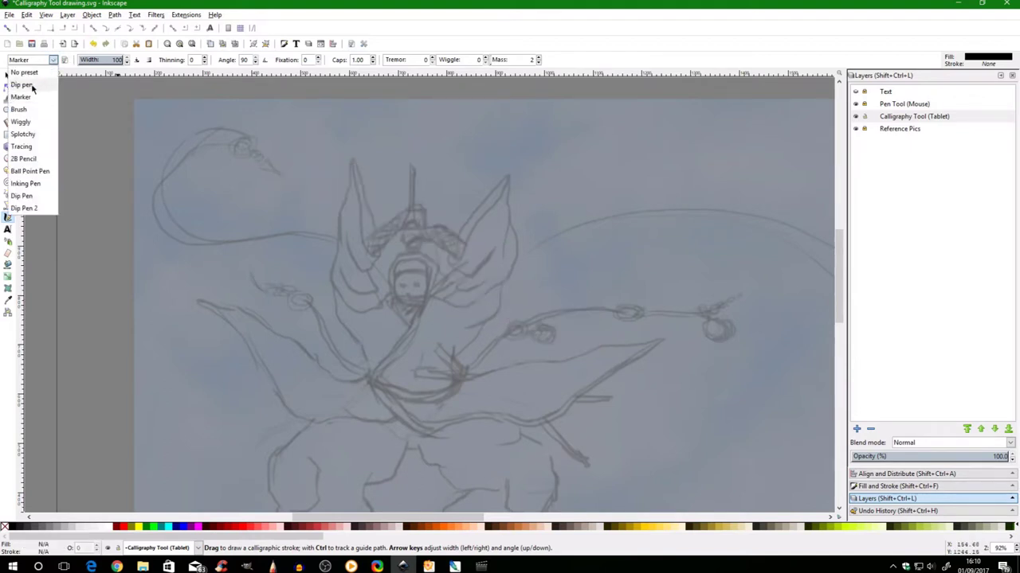
pyautogui.click(21, 84)
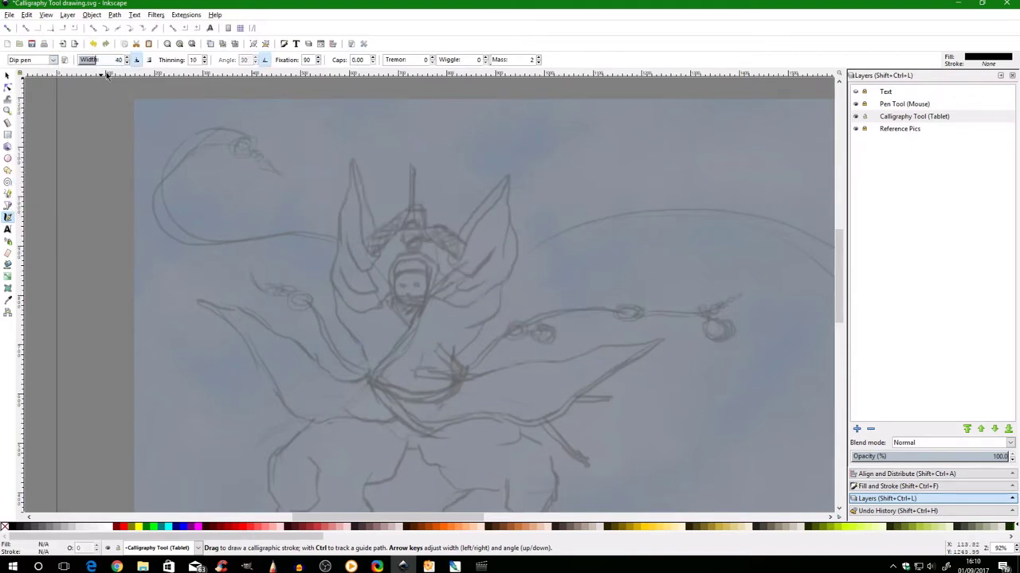
pyautogui.moveTo(229, 159)
pyautogui.mouseDown()
pyautogui.moveTo(493, 280)
pyautogui.moveTo(649, 282)
pyautogui.mouseUp()
pyautogui.moveTo(341, 278)
pyautogui.mouseDown()
pyautogui.moveTo(363, 272)
pyautogui.moveTo(506, 426)
pyautogui.mouseUp()
pyautogui.moveTo(452, 360)
pyautogui.mouseDown()
pyautogui.moveTo(643, 390)
pyautogui.moveTo(703, 367)
pyautogui.mouseUp()
pyautogui.moveTo(529, 373)
pyautogui.mouseDown()
pyautogui.moveTo(610, 405)
pyautogui.moveTo(738, 412)
pyautogui.mouseUp()
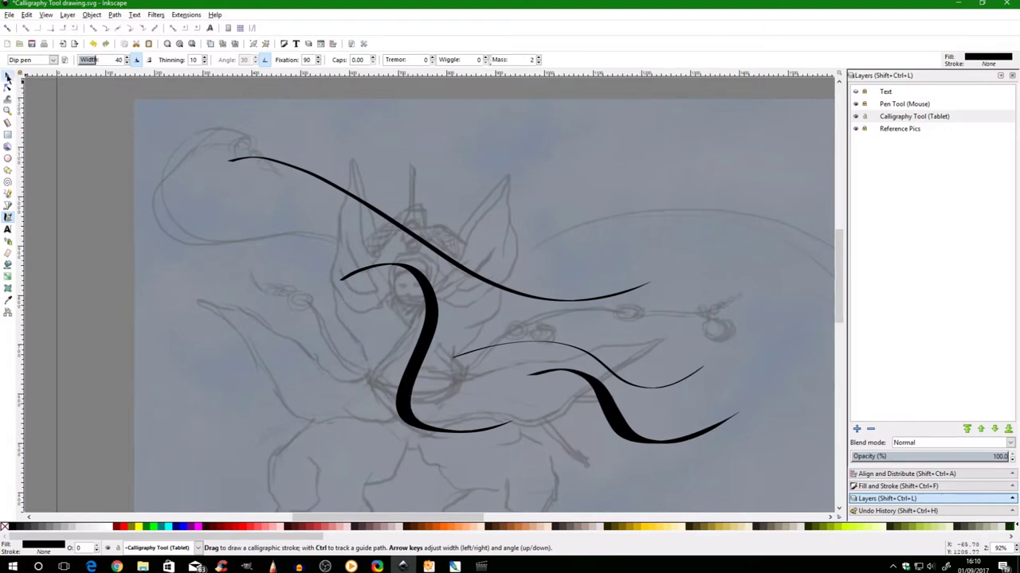
pyautogui.click(7, 75)
pyautogui.moveTo(180, 120)
pyautogui.mouseDown()
pyautogui.moveTo(526, 287)
pyautogui.moveTo(787, 470)
pyautogui.moveTo(754, 448)
pyautogui.mouseUp()
pyautogui.press('Delete')
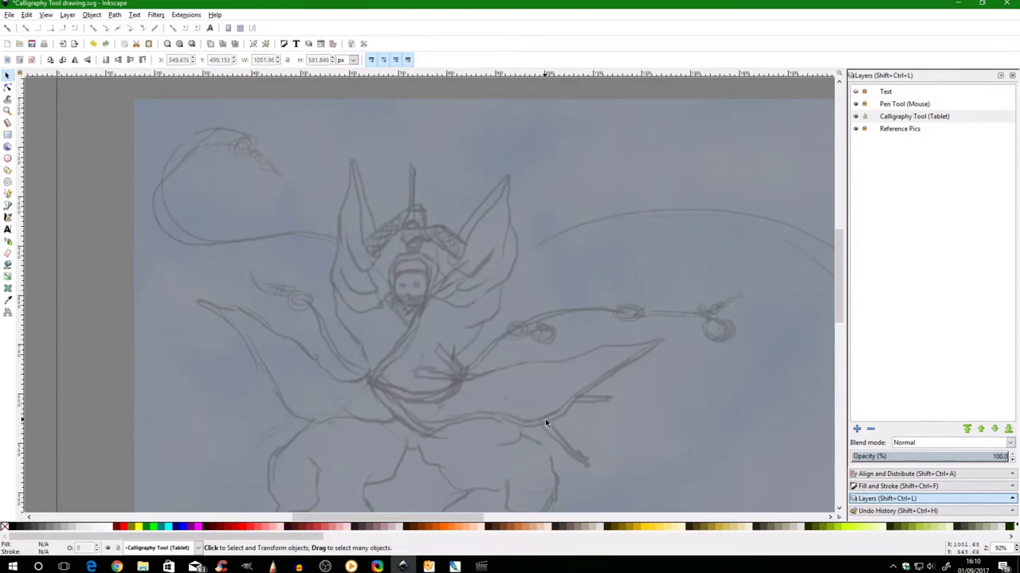
pyautogui.click(8, 217)
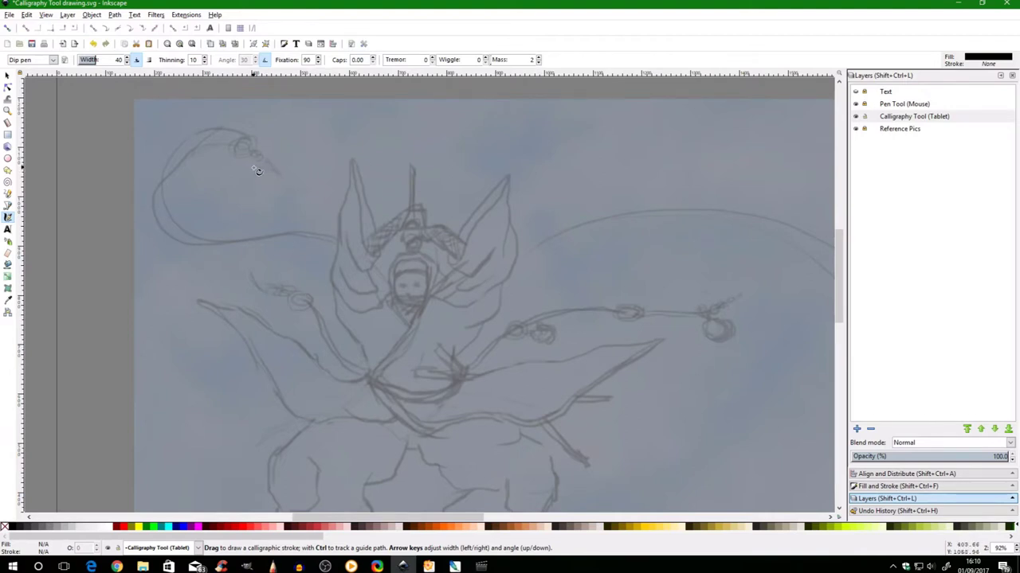
pyautogui.moveTo(275, 180); pyautogui.dragTo(563, 258)
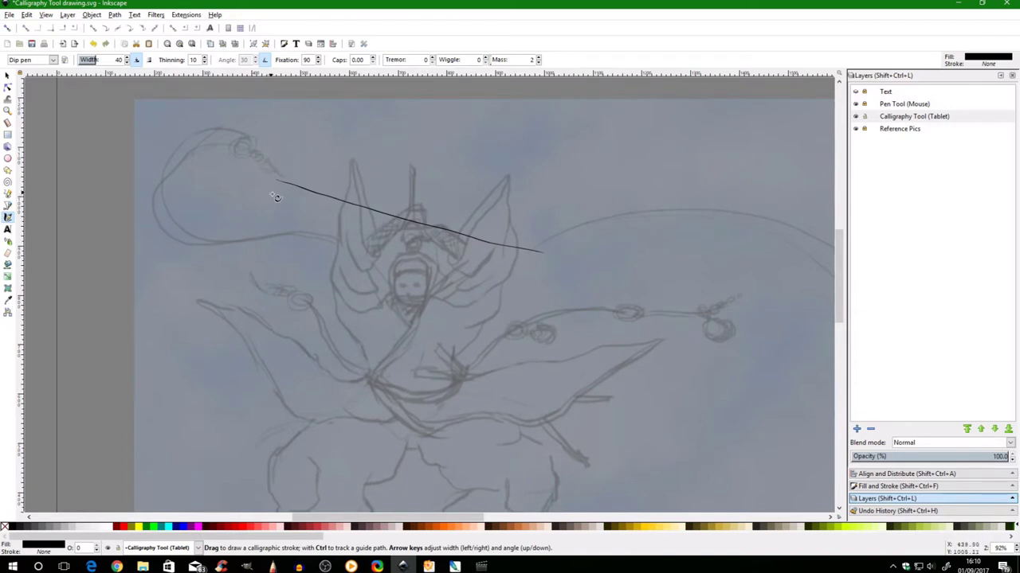
pyautogui.moveTo(271, 198)
pyautogui.mouseDown()
pyautogui.moveTo(391, 249)
pyautogui.moveTo(617, 301)
pyautogui.mouseUp()
pyautogui.moveTo(231, 240)
pyautogui.mouseDown()
pyautogui.moveTo(510, 356)
pyautogui.moveTo(689, 406)
pyautogui.mouseUp()
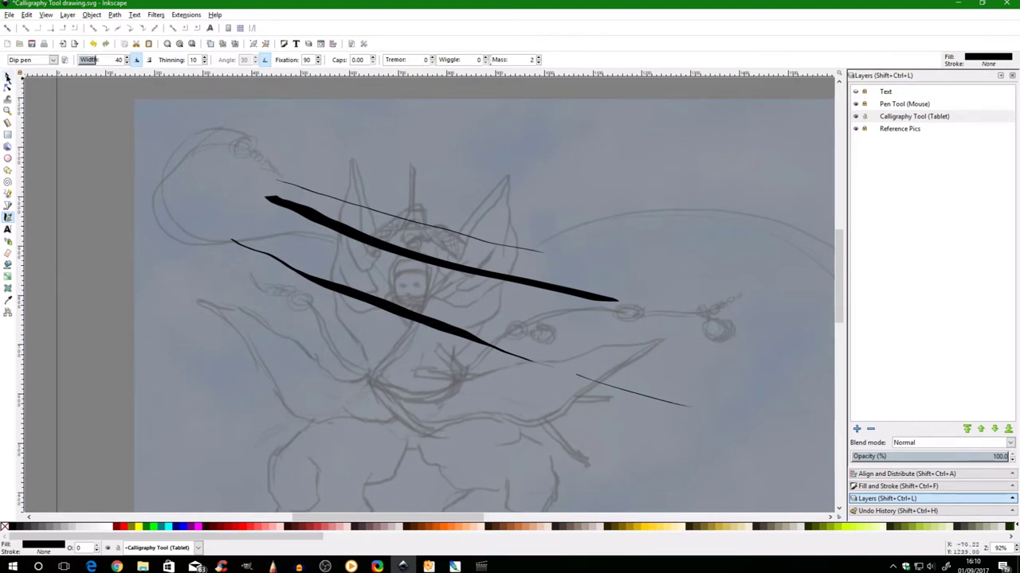
pyautogui.click(7, 77)
pyautogui.moveTo(165, 157)
pyautogui.mouseDown()
pyautogui.moveTo(480, 291)
pyautogui.moveTo(739, 458)
pyautogui.mouseUp()
pyautogui.press('Delete')
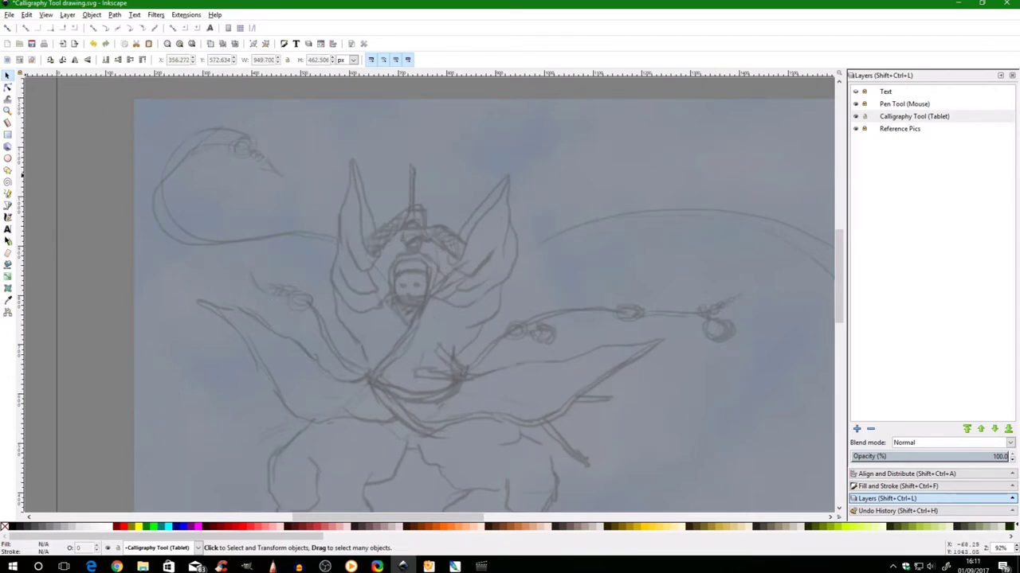
pyautogui.click(8, 217)
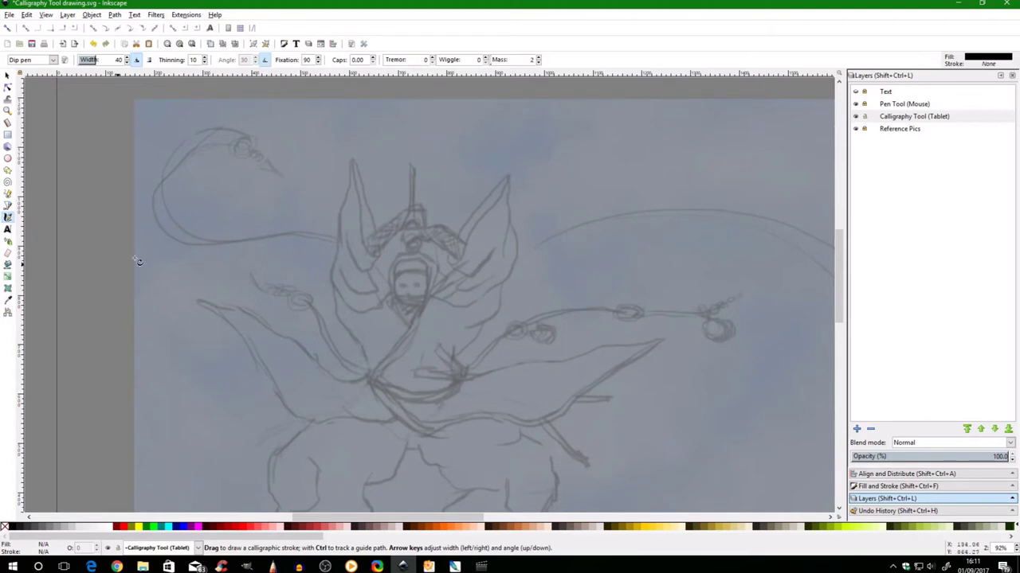
# Set pen width to 22 with pressure off and draw four parallel diagonal test strokes
pyautogui.moveTo(96, 62); pyautogui.dragTo(86, 61)
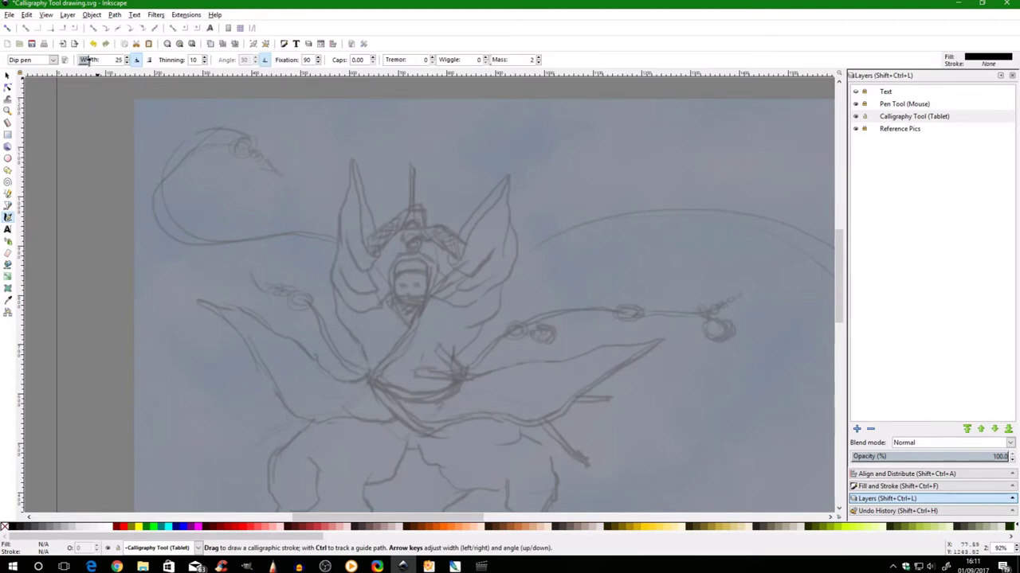
pyautogui.click(136, 61)
pyautogui.moveTo(303, 156)
pyautogui.mouseDown()
pyautogui.moveTo(295, 148)
pyautogui.moveTo(412, 225)
pyautogui.moveTo(521, 278)
pyautogui.mouseUp()
pyautogui.moveTo(266, 179); pyautogui.dragTo(540, 332)
pyautogui.moveTo(239, 189); pyautogui.dragTo(528, 359)
pyautogui.moveTo(230, 202); pyautogui.dragTo(522, 374)
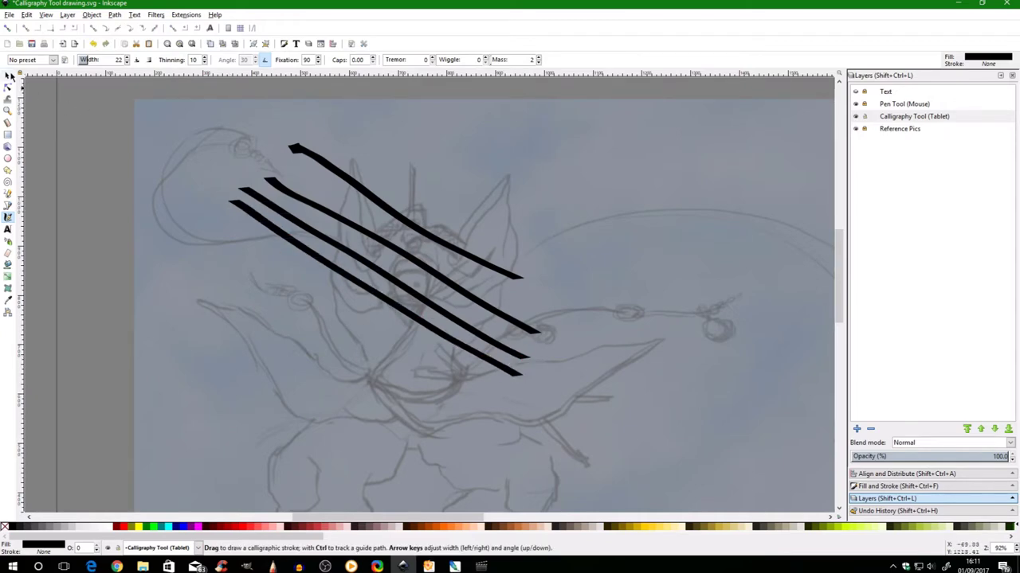
# Select and delete the four test strokes, then return to the Calligraphy tool
pyautogui.press('s')
pyautogui.moveTo(213, 125); pyautogui.dragTo(668, 427)
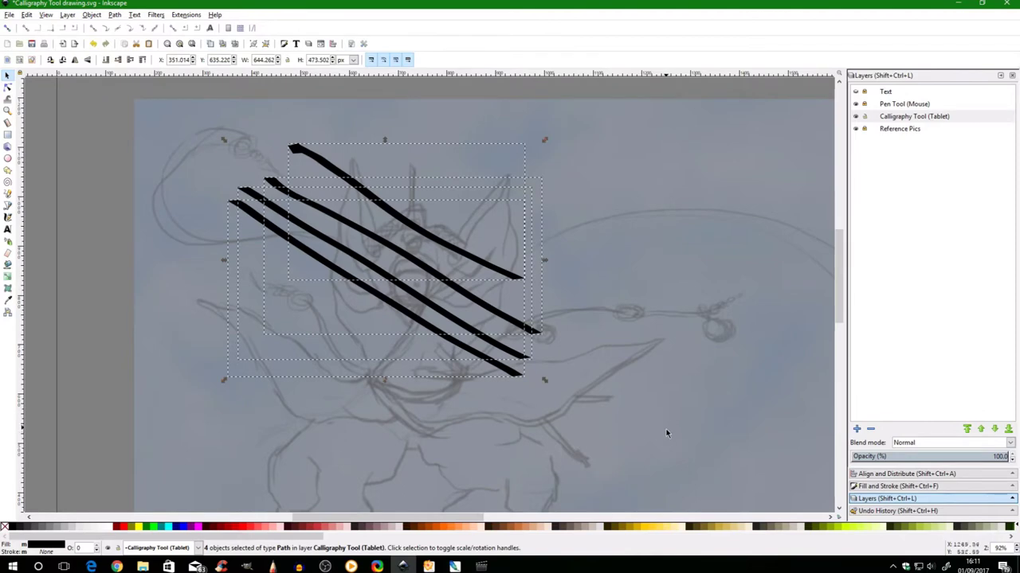
pyautogui.press('Delete')
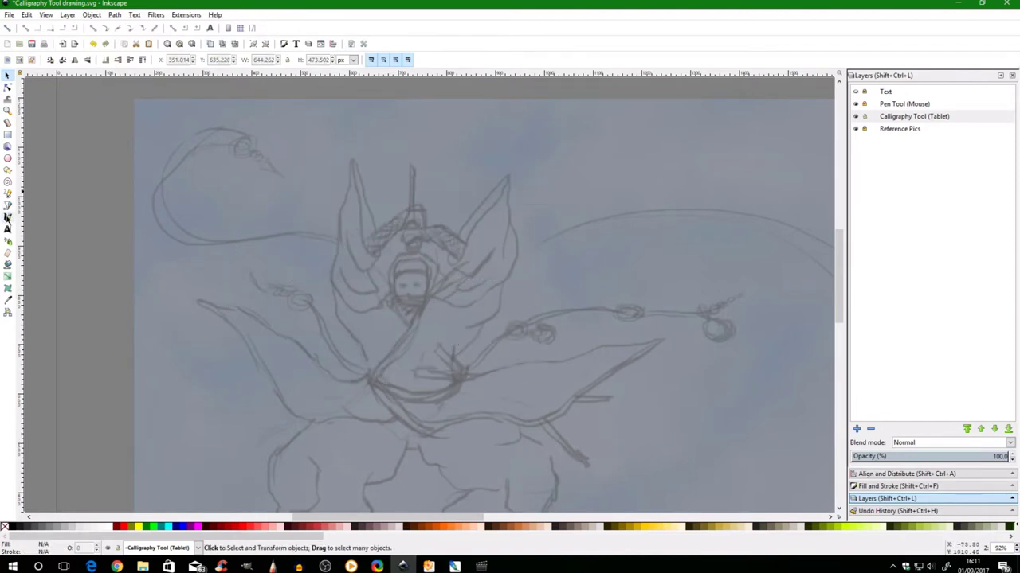
pyautogui.click(8, 217)
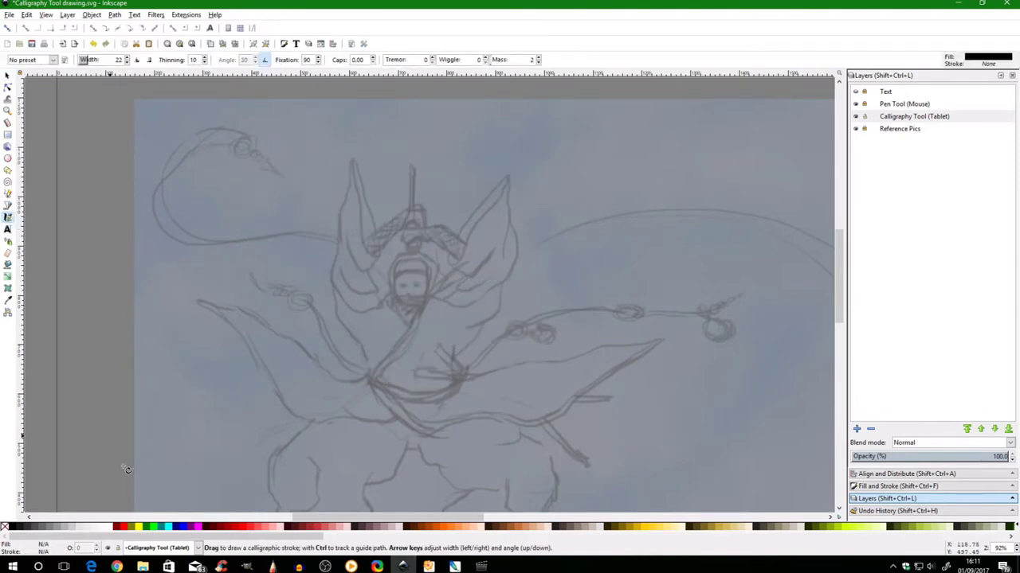
# Turn pressure back on, set thinning to 50, and draw two test strokes over the wing
pyautogui.click(137, 60)
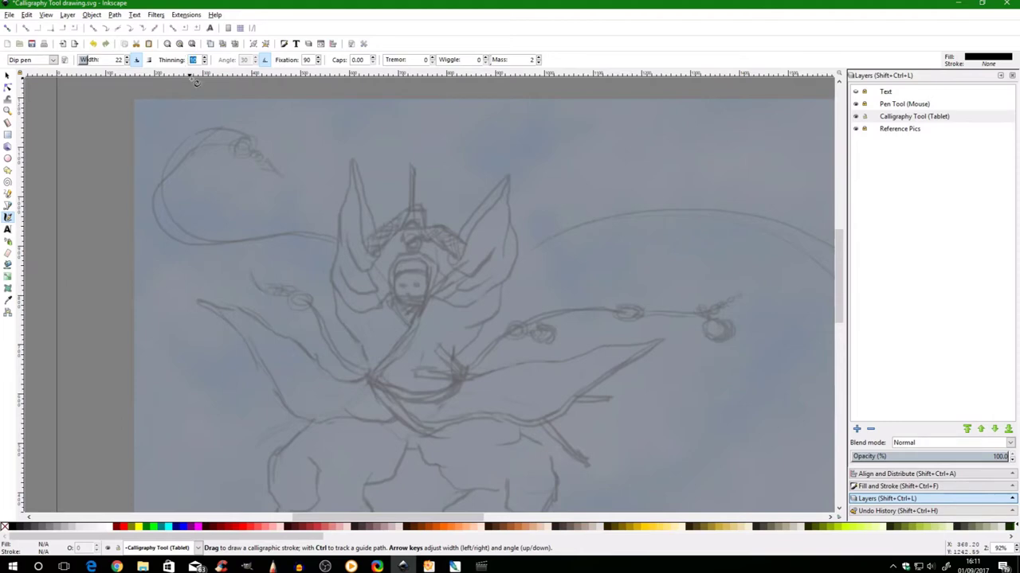
pyautogui.write('50')
pyautogui.moveTo(242, 142)
pyautogui.mouseDown()
pyautogui.moveTo(281, 199)
pyautogui.moveTo(351, 344)
pyautogui.mouseUp()
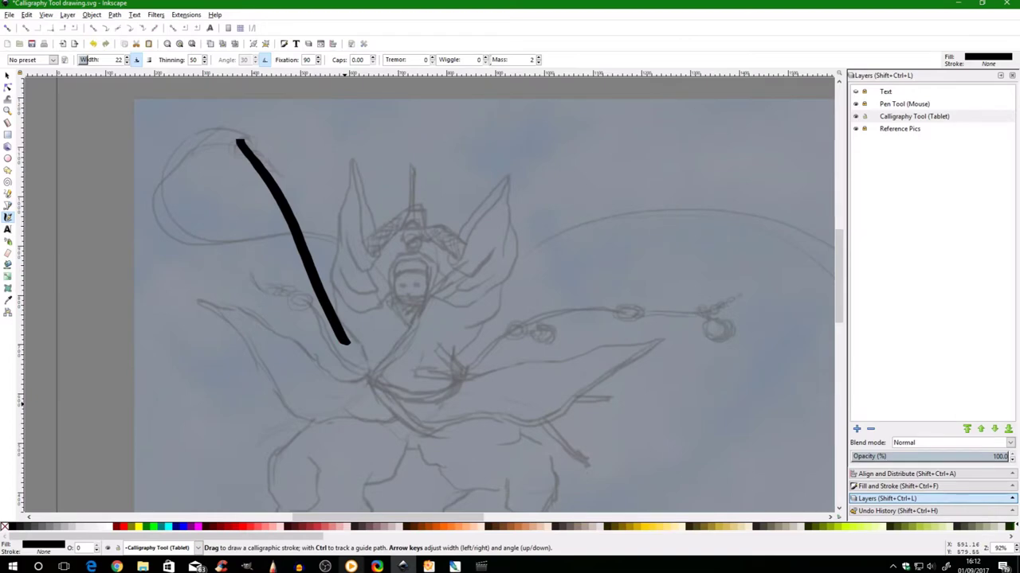
pyautogui.moveTo(292, 119); pyautogui.dragTo(510, 501)
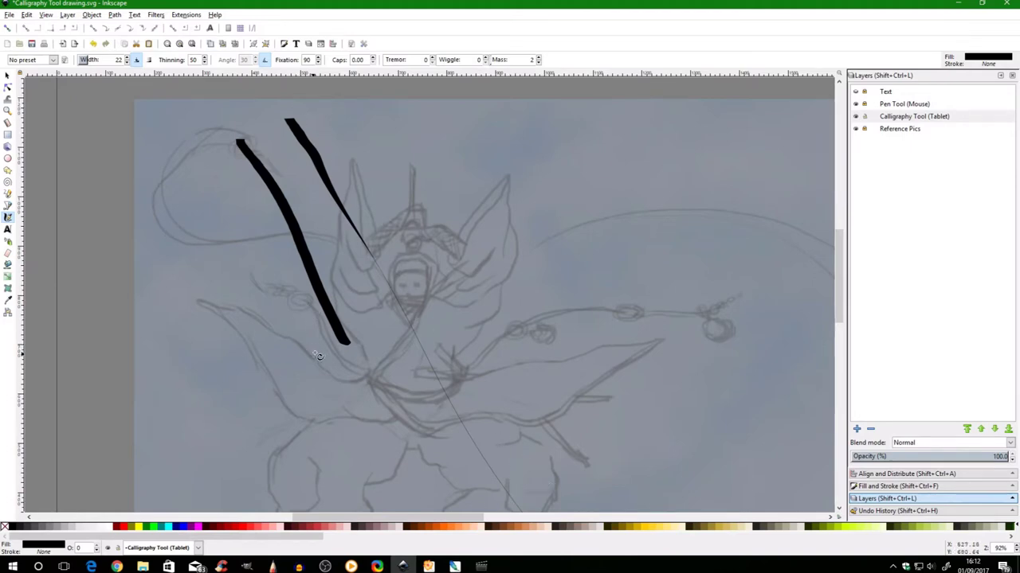
# Delete both test strokes and return to the Calligraphy tool
pyautogui.click(7, 75)
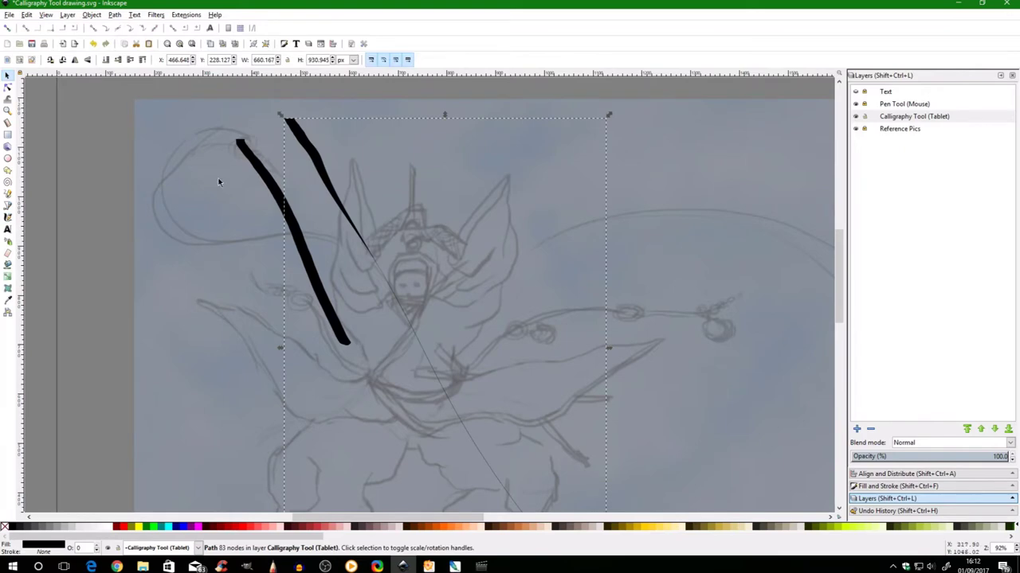
pyautogui.press('Delete')
pyautogui.click(322, 293)
pyautogui.press('Delete')
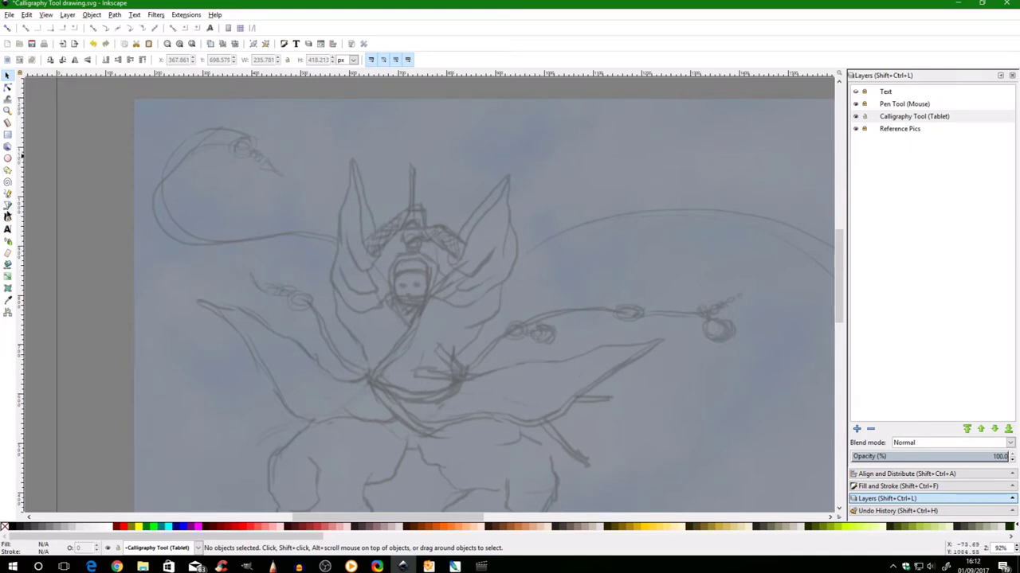
pyautogui.click(7, 217)
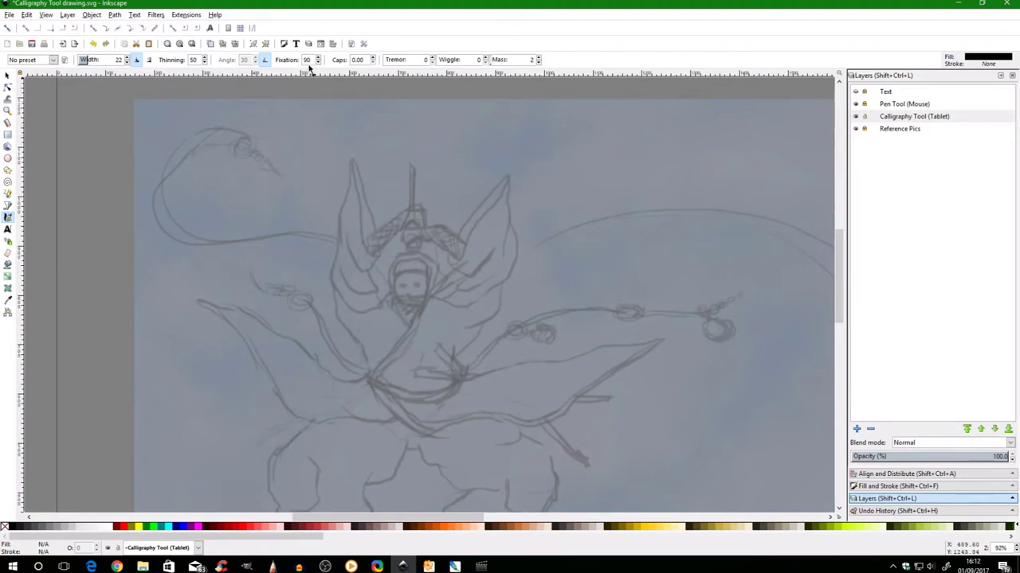
pyautogui.moveTo(323, 171)
pyautogui.mouseDown()
pyautogui.moveTo(355, 168)
pyautogui.moveTo(468, 200)
pyautogui.moveTo(516, 300)
pyautogui.mouseUp()
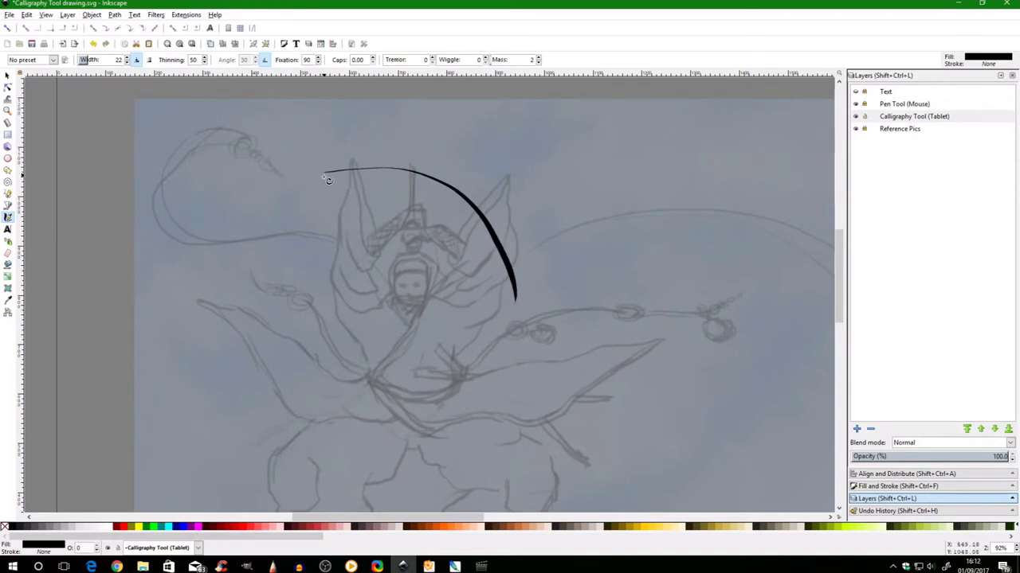
pyautogui.moveTo(319, 197); pyautogui.dragTo(446, 247)
pyautogui.moveTo(305, 263); pyautogui.dragTo(408, 238)
pyautogui.moveTo(336, 342); pyautogui.dragTo(371, 239)
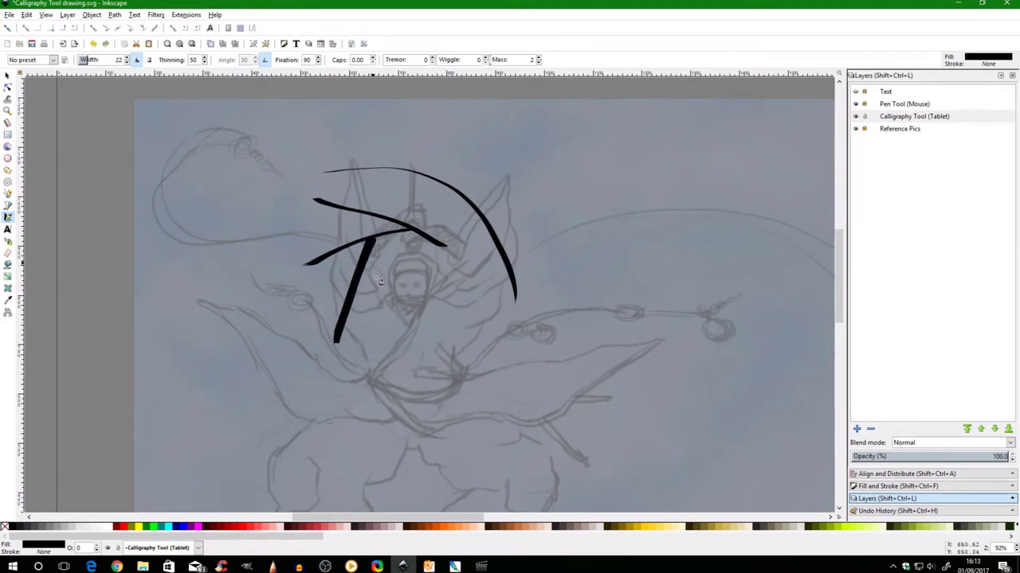
pyautogui.moveTo(407, 359); pyautogui.dragTo(356, 313)
pyautogui.moveTo(407, 400); pyautogui.dragTo(307, 380)
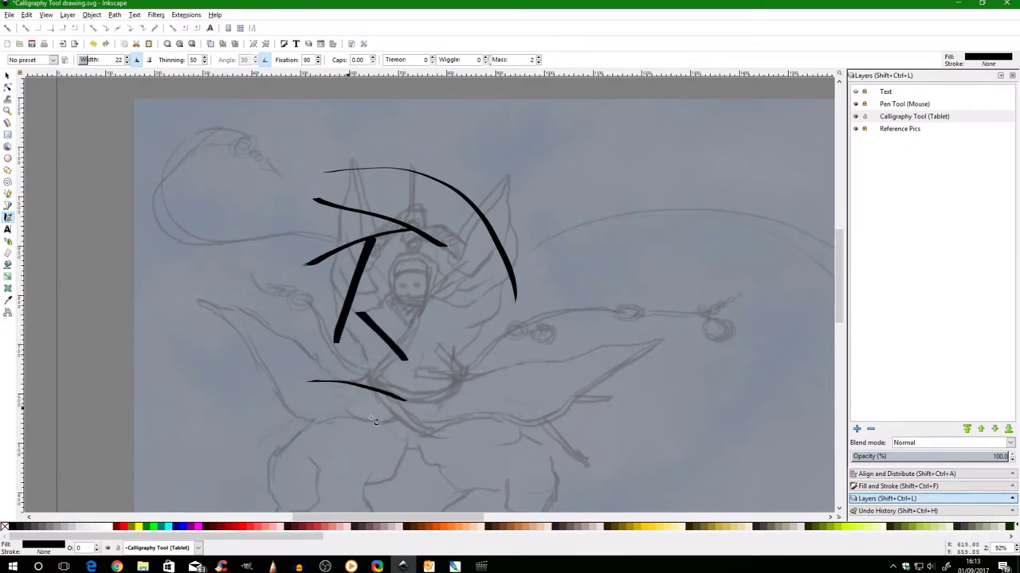
pyautogui.moveTo(478, 366); pyautogui.dragTo(395, 417)
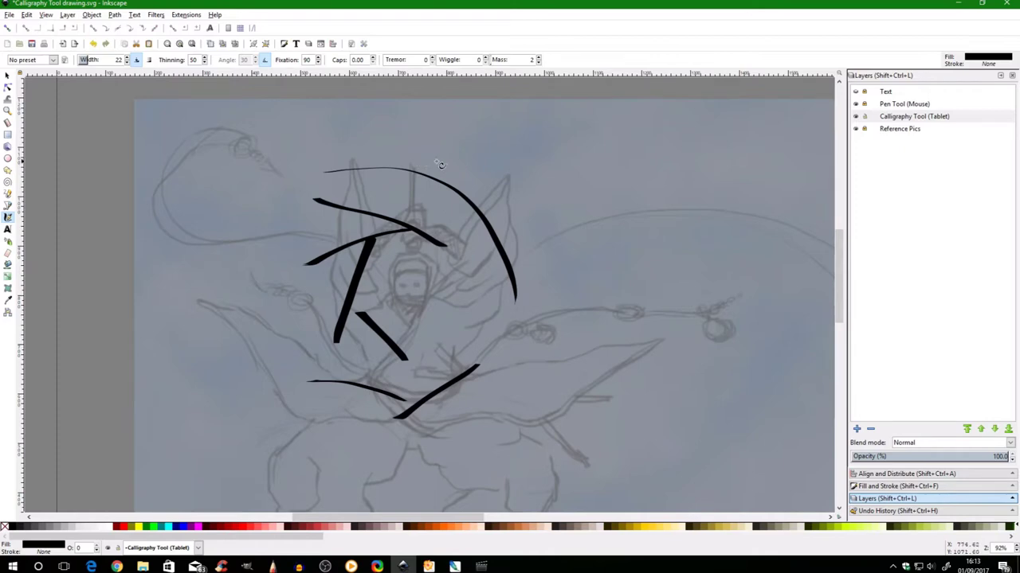
pyautogui.moveTo(424, 143); pyautogui.dragTo(607, 139)
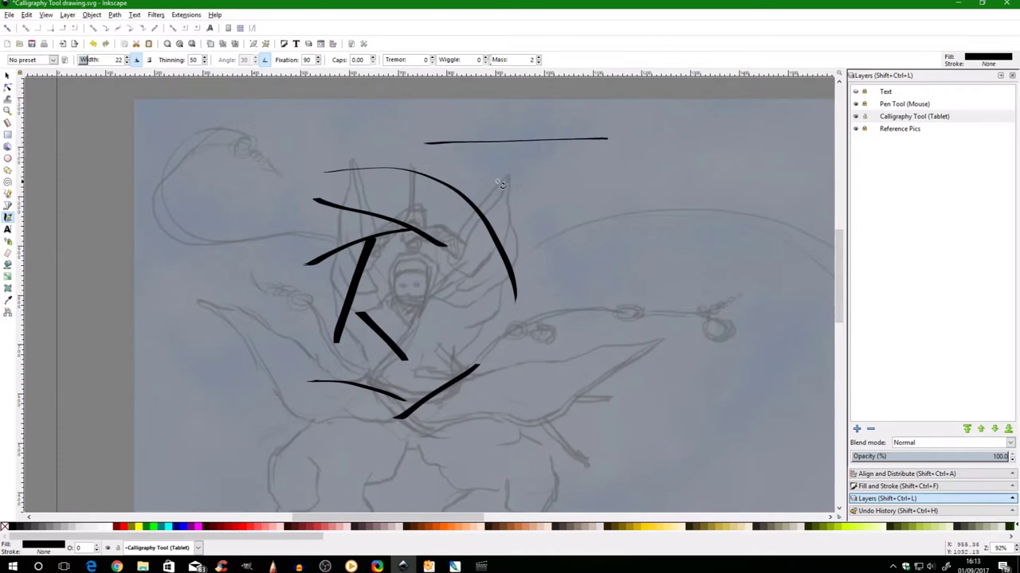
pyautogui.moveTo(428, 153); pyautogui.dragTo(505, 242)
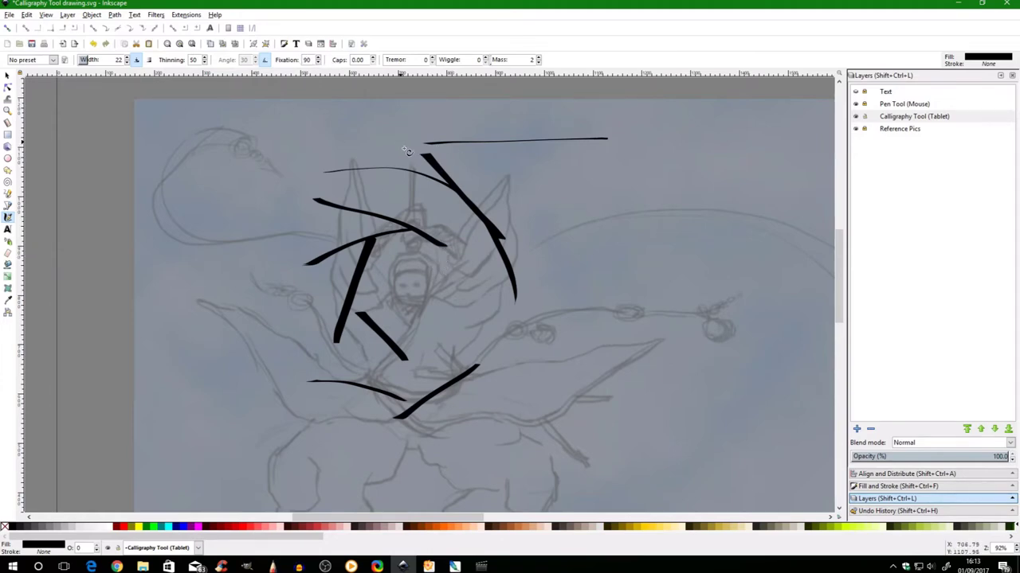
pyautogui.moveTo(511, 166); pyautogui.dragTo(460, 257)
pyautogui.moveTo(466, 198)
pyautogui.mouseDown()
pyautogui.moveTo(554, 170)
pyautogui.moveTo(538, 186)
pyautogui.moveTo(512, 186)
pyautogui.mouseUp()
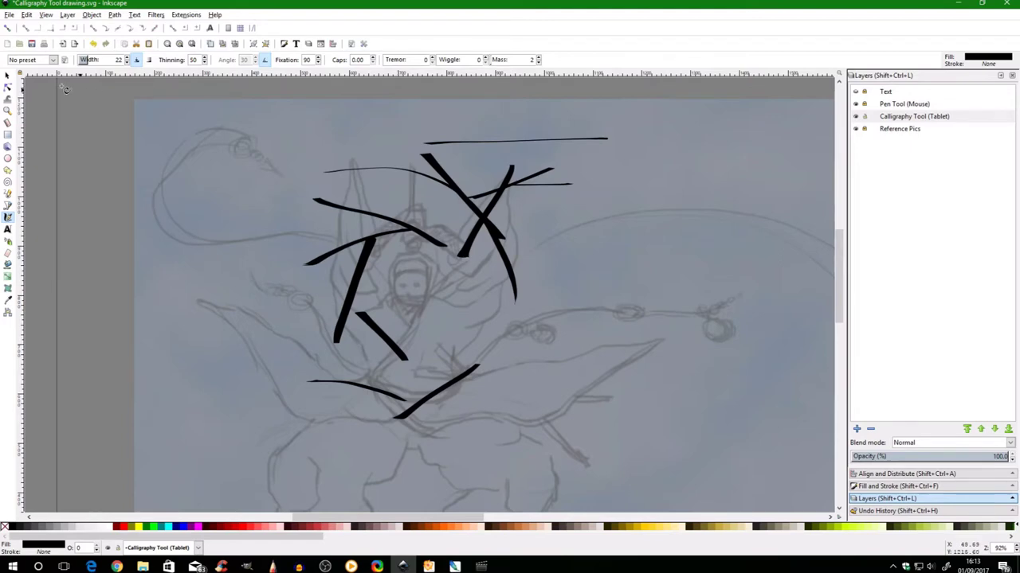
pyautogui.click(7, 75)
pyautogui.moveTo(221, 108)
pyautogui.mouseDown()
pyautogui.moveTo(292, 144)
pyautogui.moveTo(710, 455)
pyautogui.moveTo(710, 470)
pyautogui.mouseUp()
pyautogui.press('Delete')
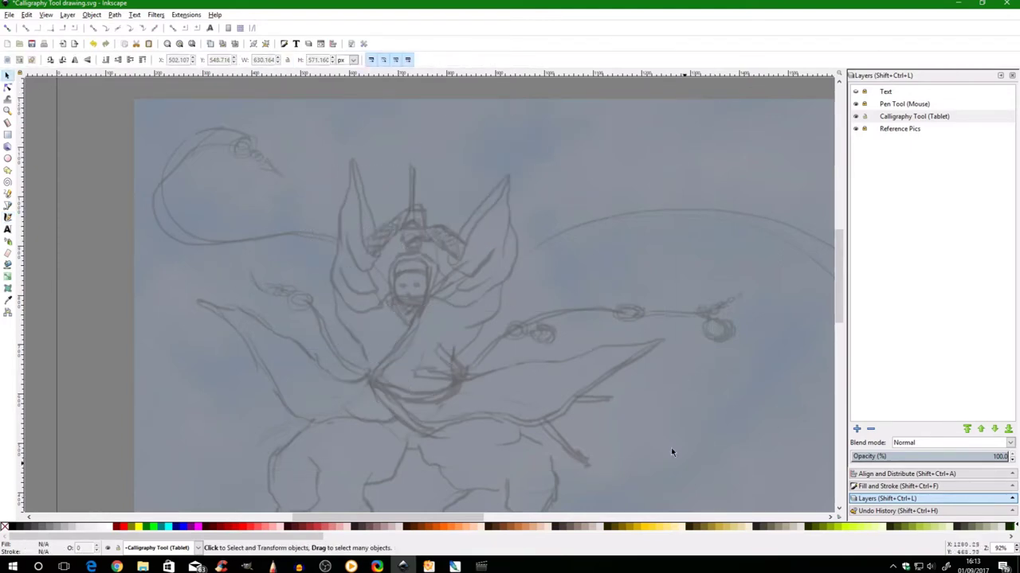
# Ink a tapered stroke across the upper wing, set tremor and wiggle to 20, and draw a shaky curve
pyautogui.click(8, 217)
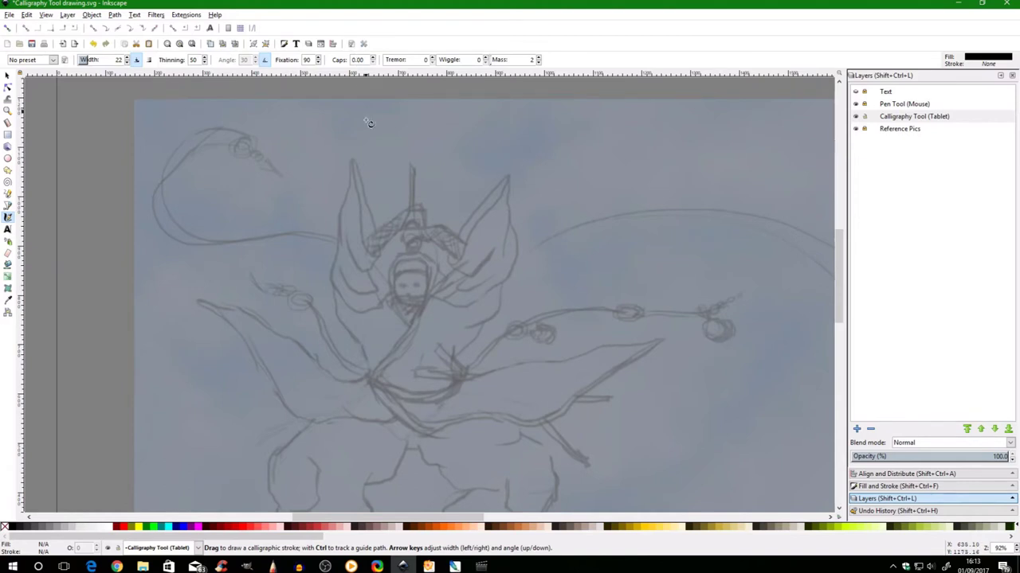
pyautogui.moveTo(357, 151)
pyautogui.mouseDown()
pyautogui.moveTo(405, 184)
pyautogui.moveTo(469, 284)
pyautogui.mouseUp()
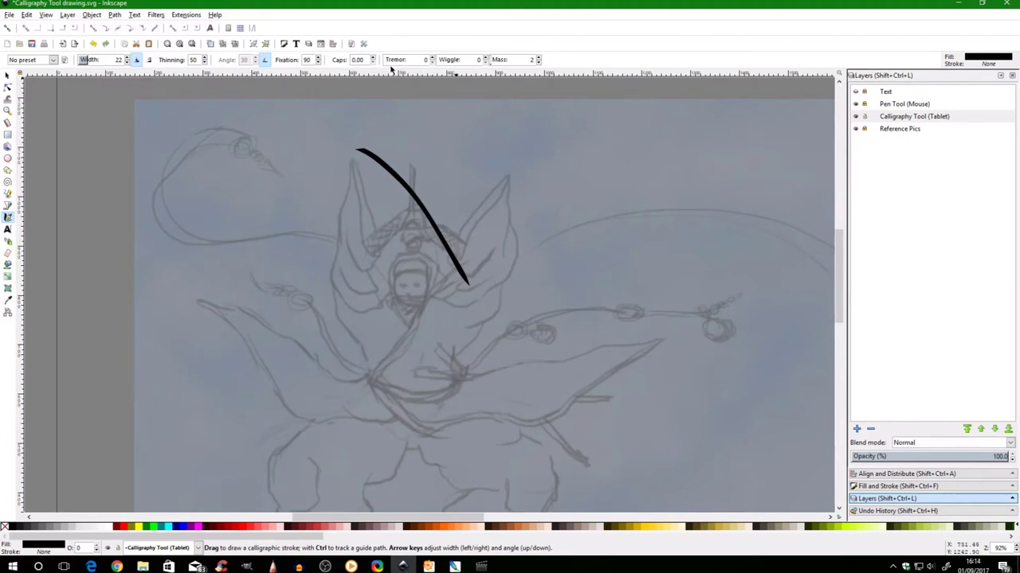
pyautogui.scroll(20, 395, 60)
pyautogui.scroll(20, 448, 60)
pyautogui.scroll(-1, 449, 61)
pyautogui.moveTo(408, 142)
pyautogui.mouseDown()
pyautogui.moveTo(555, 211)
pyautogui.moveTo(753, 269)
pyautogui.mouseUp()
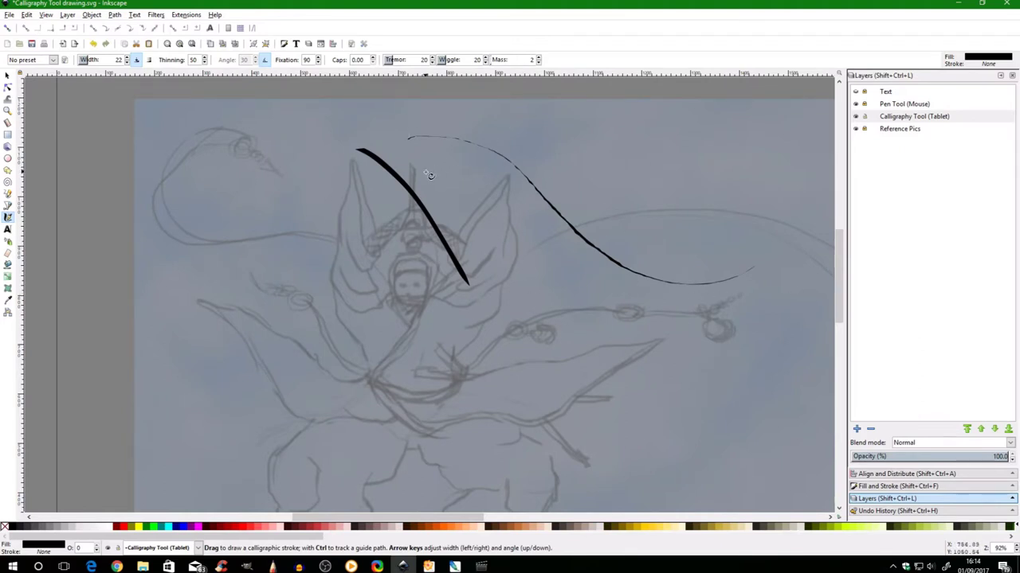
# Draw a second thin shaky curve beside the first, leaving the preset unchanged
pyautogui.moveTo(434, 170); pyautogui.dragTo(471, 180)
pyautogui.moveTo(557, 318); pyautogui.dragTo(559, 319)
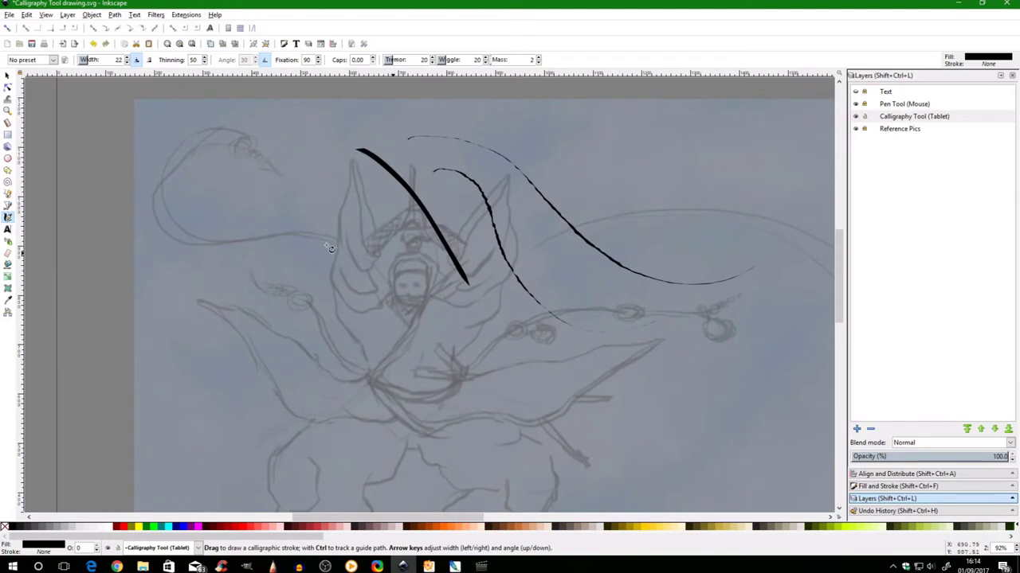
pyautogui.click(53, 61)
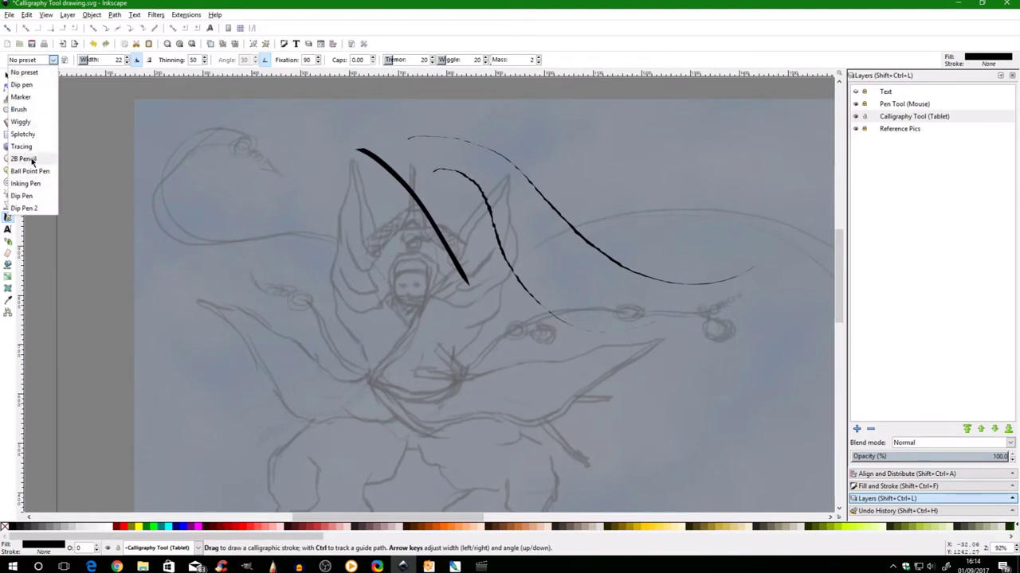
pyautogui.click(219, 175)
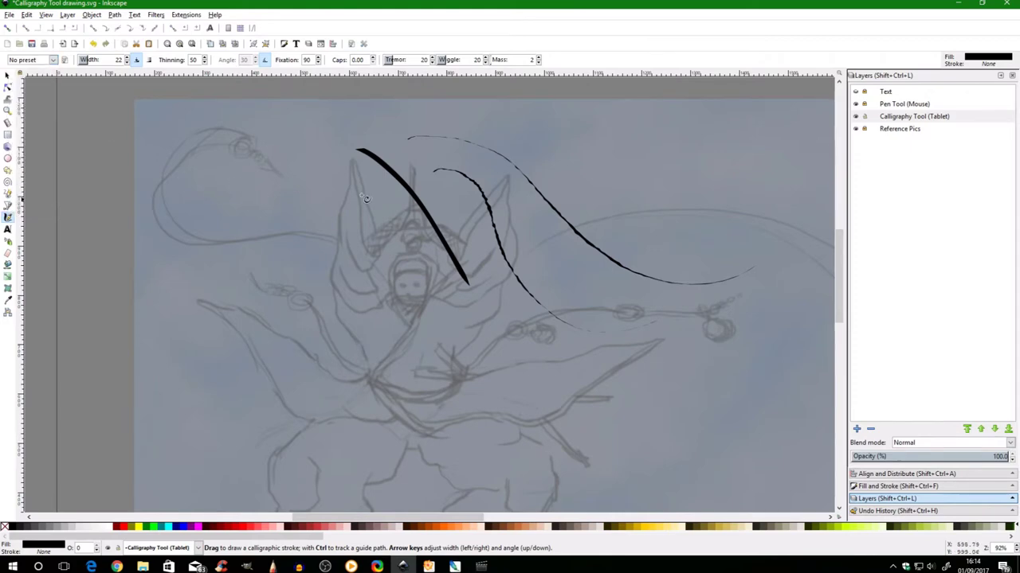
# Reset the pen's wiggle and tremor to 0 and change its mass value
pyautogui.doubleClick(476, 60)
pyautogui.write('0')
pyautogui.click(390, 62)
pyautogui.click(503, 62)
pyautogui.write('6')
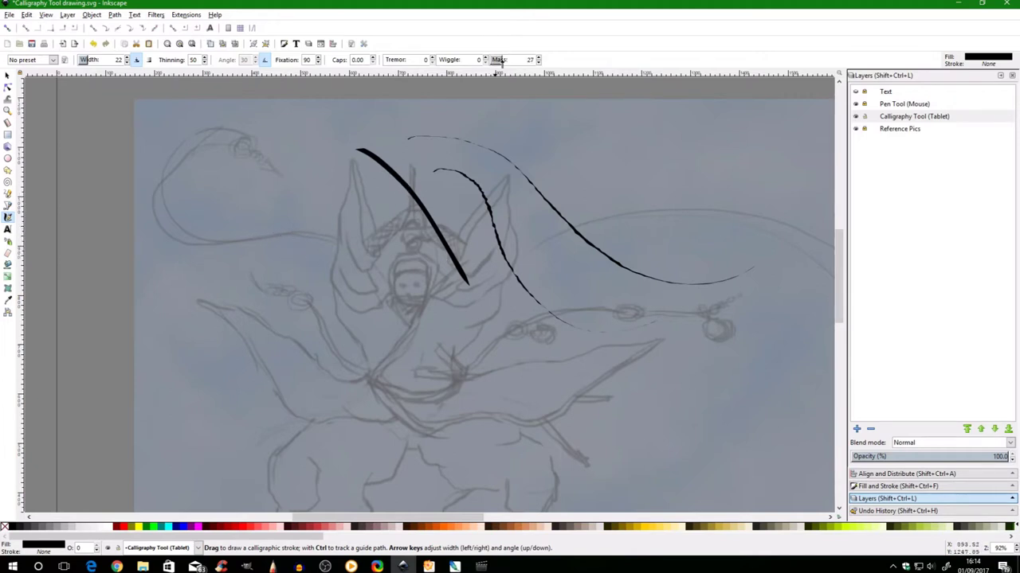
# With mass at 26, draw a left-side curve, a loop round her lower body, and a curled right stroke
pyautogui.press('Up')
pyautogui.press('Up')
pyautogui.moveTo(203, 168)
pyautogui.mouseDown()
pyautogui.moveTo(272, 172)
pyautogui.moveTo(308, 212)
pyautogui.moveTo(305, 348)
pyautogui.moveTo(430, 417)
pyautogui.moveTo(446, 320)
pyautogui.moveTo(418, 319)
pyautogui.mouseUp()
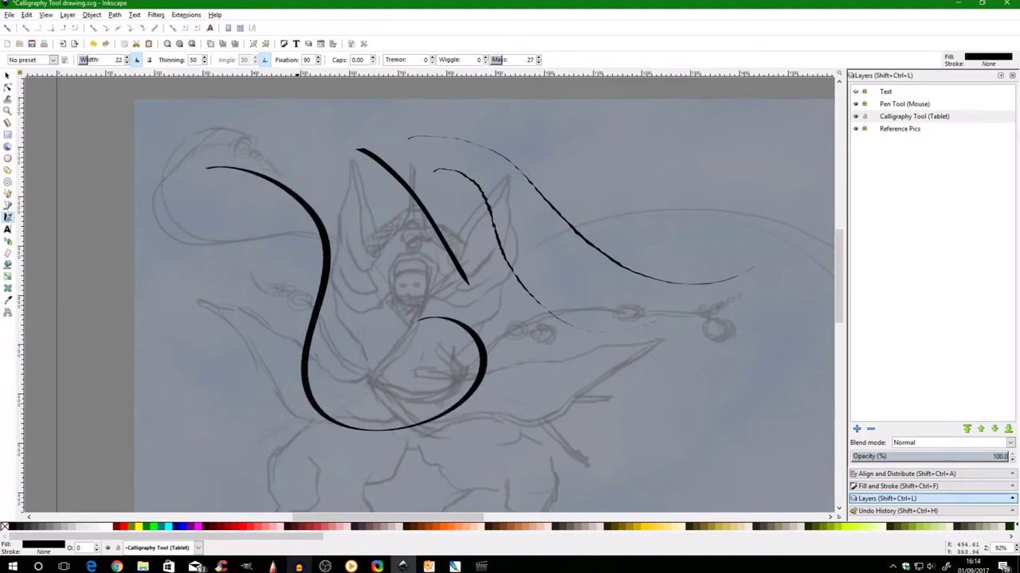
pyautogui.scroll(-10, 498, 59)
pyautogui.moveTo(264, 147)
pyautogui.mouseDown()
pyautogui.moveTo(314, 146)
pyautogui.moveTo(388, 218)
pyautogui.moveTo(338, 327)
pyautogui.moveTo(350, 417)
pyautogui.moveTo(508, 389)
pyautogui.moveTo(453, 313)
pyautogui.mouseUp()
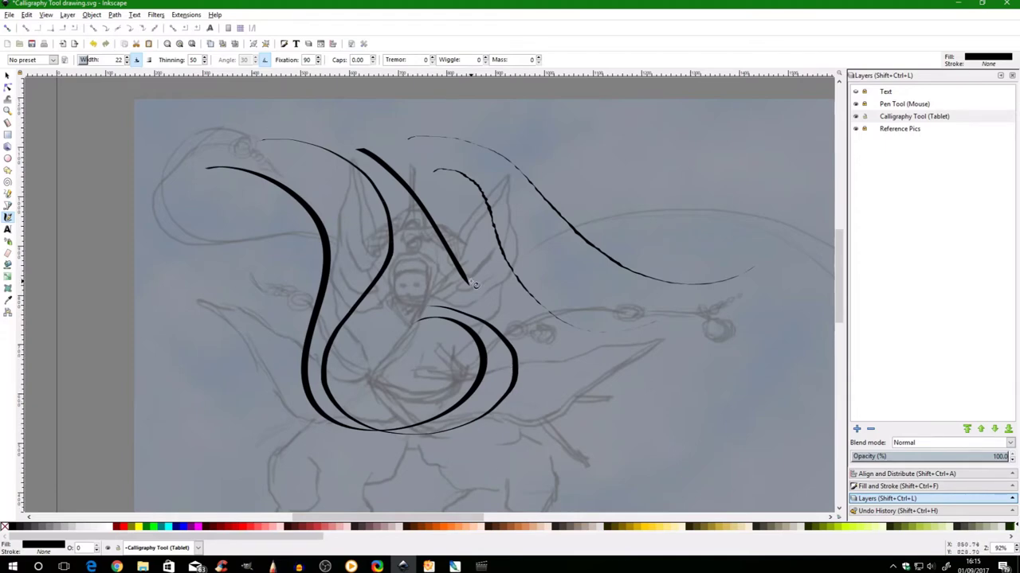
pyautogui.scroll(5, 498, 59)
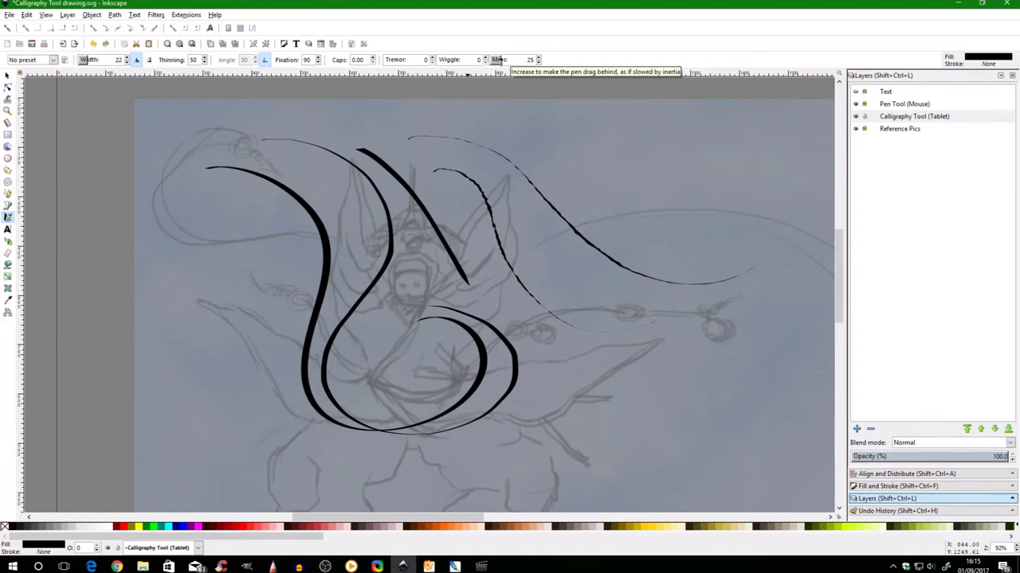
pyautogui.moveTo(553, 169)
pyautogui.mouseDown()
pyautogui.moveTo(631, 174)
pyautogui.moveTo(590, 263)
pyautogui.moveTo(721, 362)
pyautogui.moveTo(649, 416)
pyautogui.mouseUp()
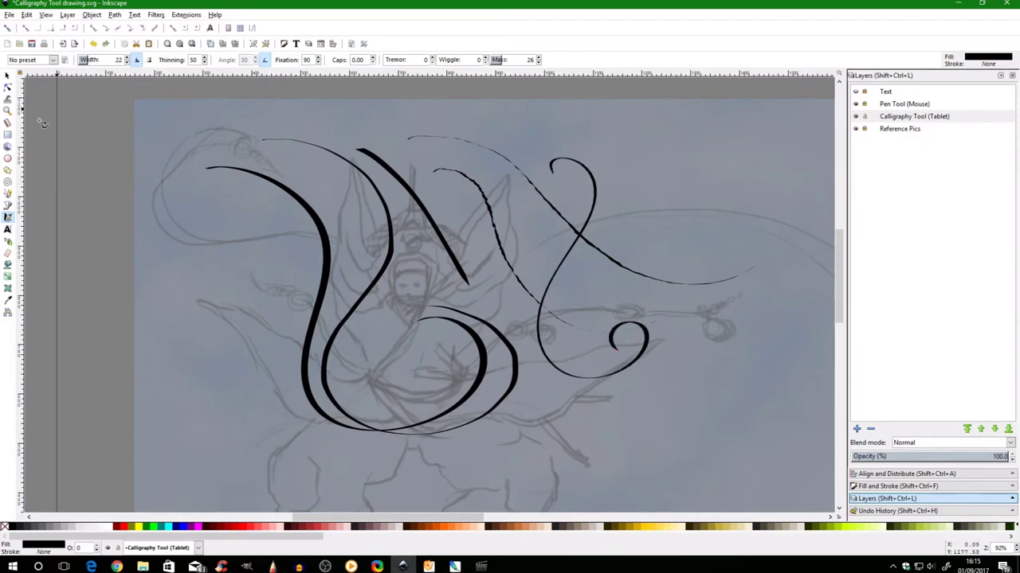
pyautogui.click(54, 60)
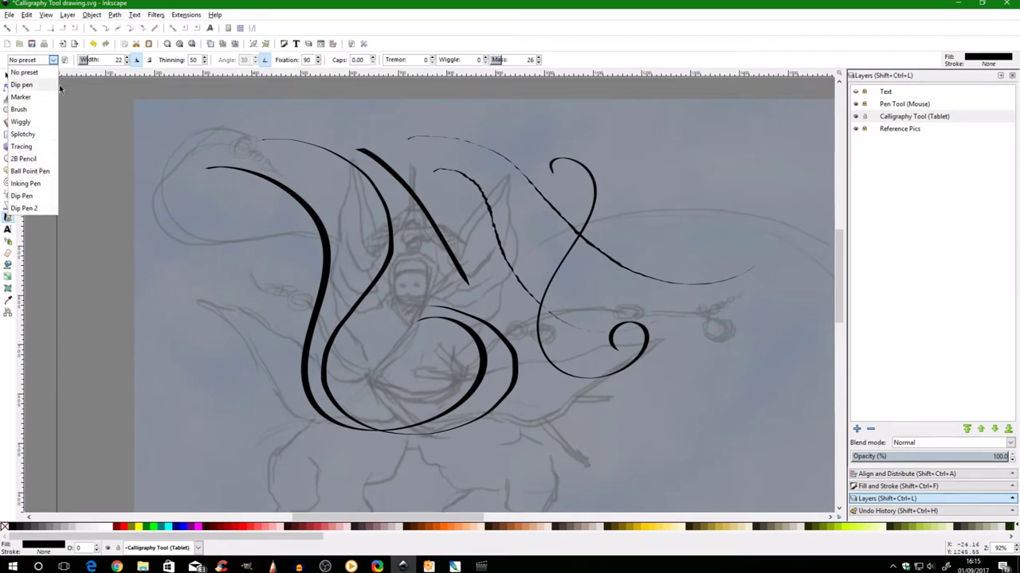
pyautogui.click(24, 72)
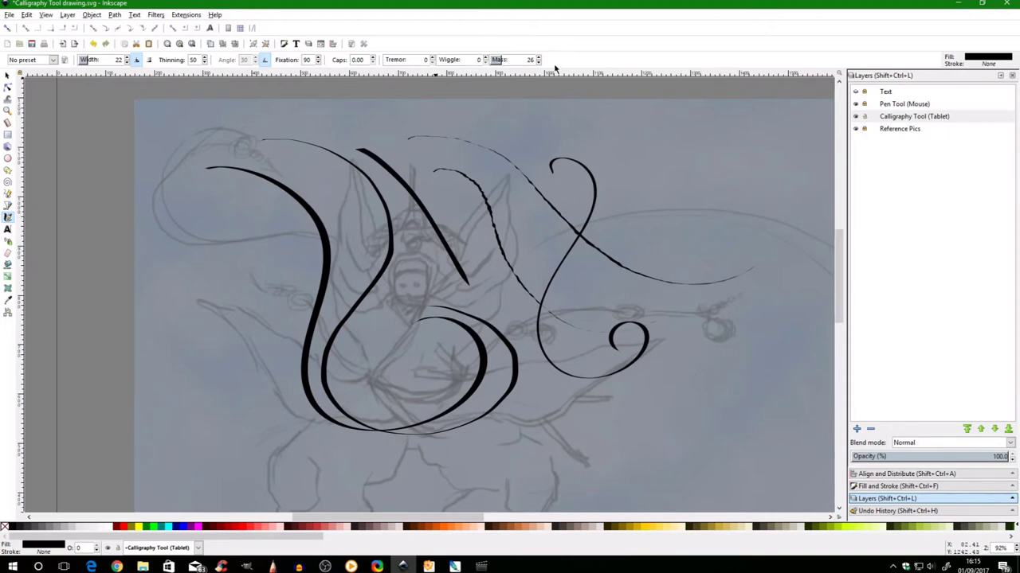
pyautogui.click(65, 60)
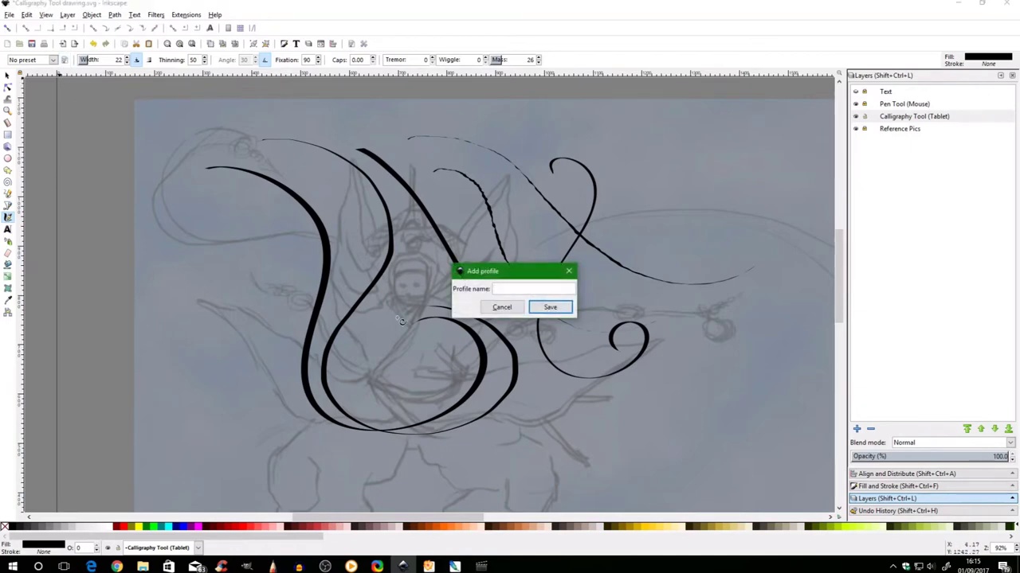
pyautogui.moveTo(519, 273); pyautogui.dragTo(493, 208)
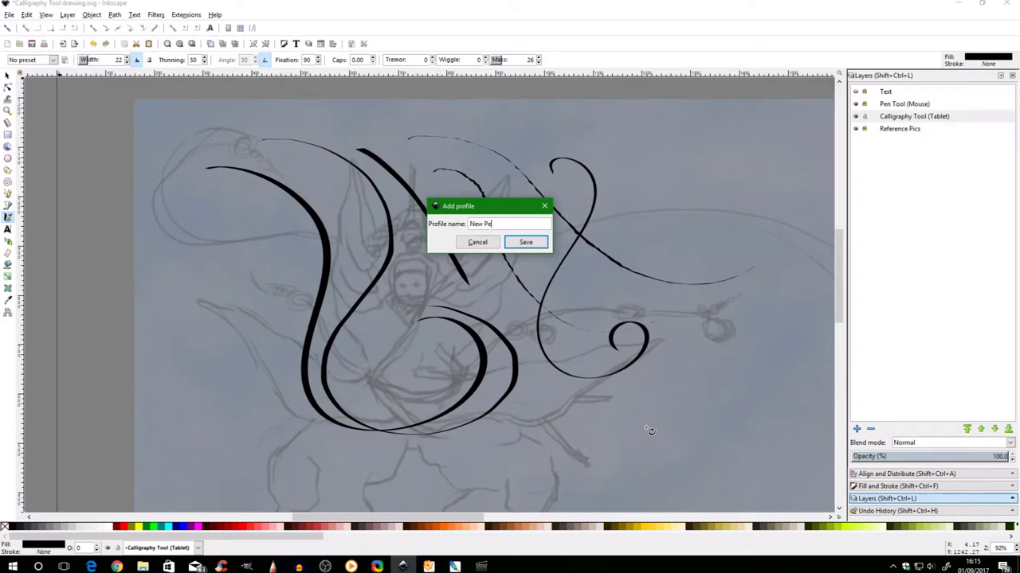
pyautogui.click(527, 243)
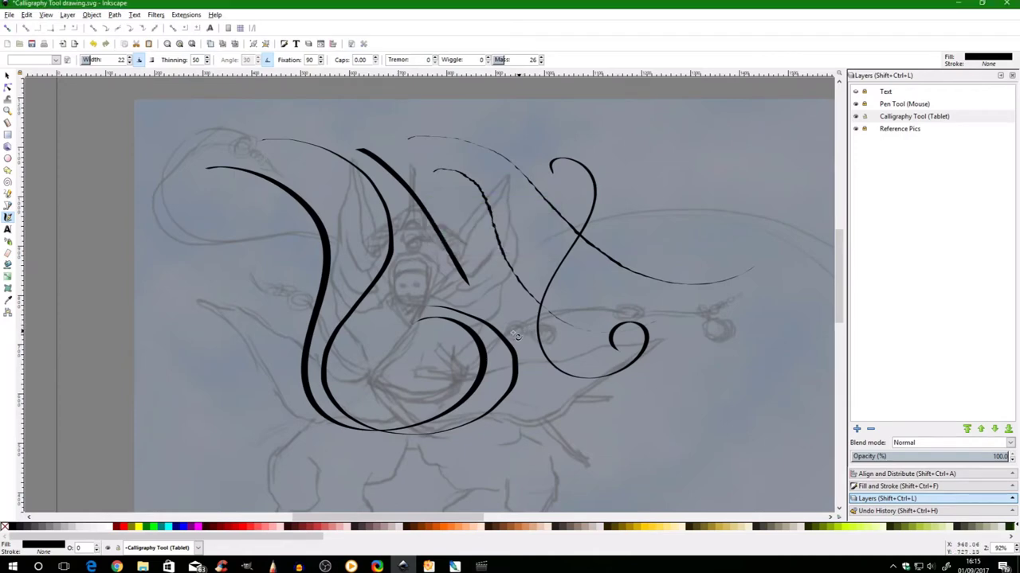
pyautogui.click(55, 60)
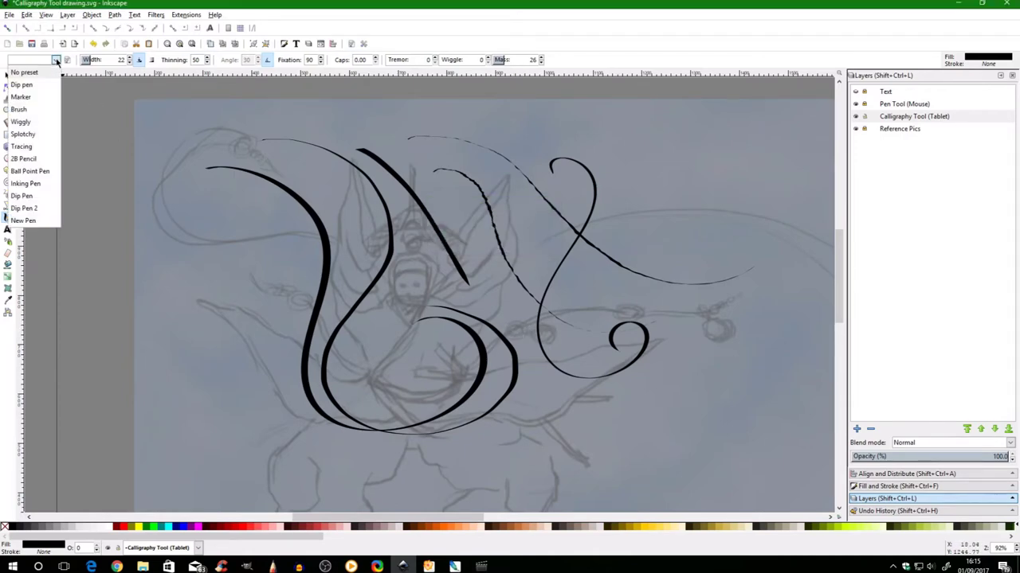
pyautogui.click(29, 221)
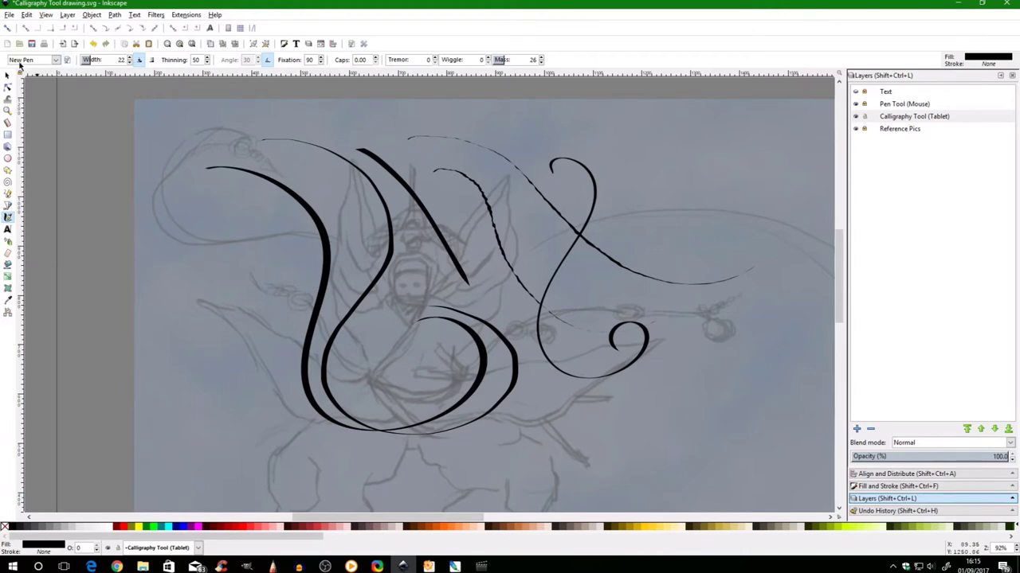
pyautogui.click(67, 60)
pyautogui.moveTo(502, 278); pyautogui.dragTo(494, 237)
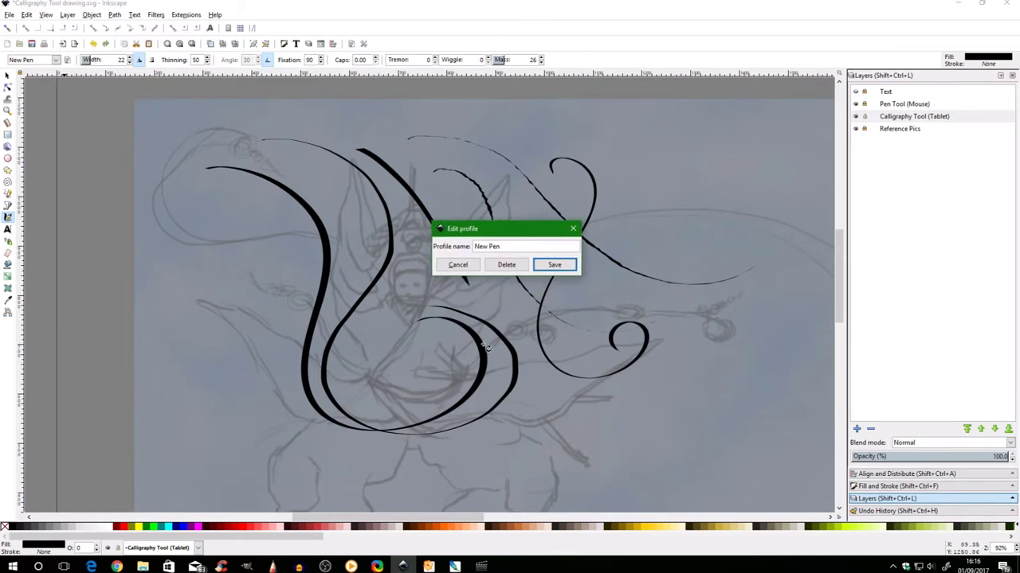
pyautogui.click(506, 265)
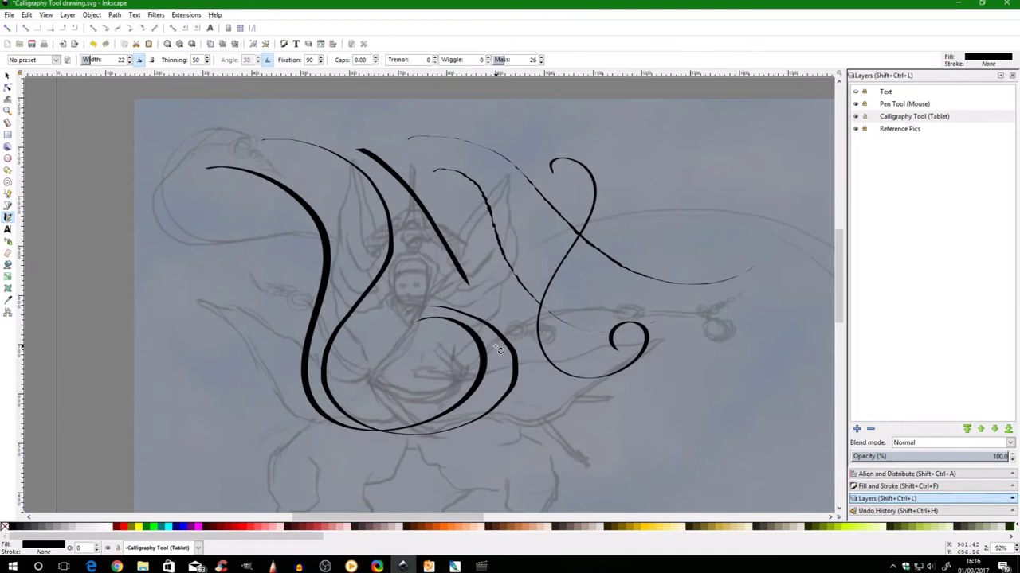
pyautogui.click(56, 59)
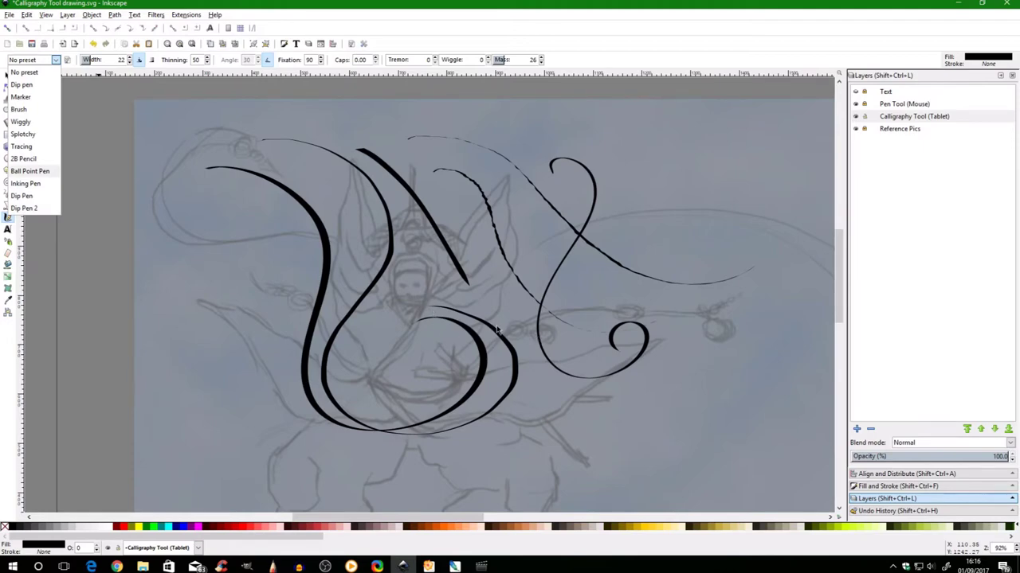
# Rubber-band select all six calligraphic strokes and delete them
pyautogui.click(585, 125)
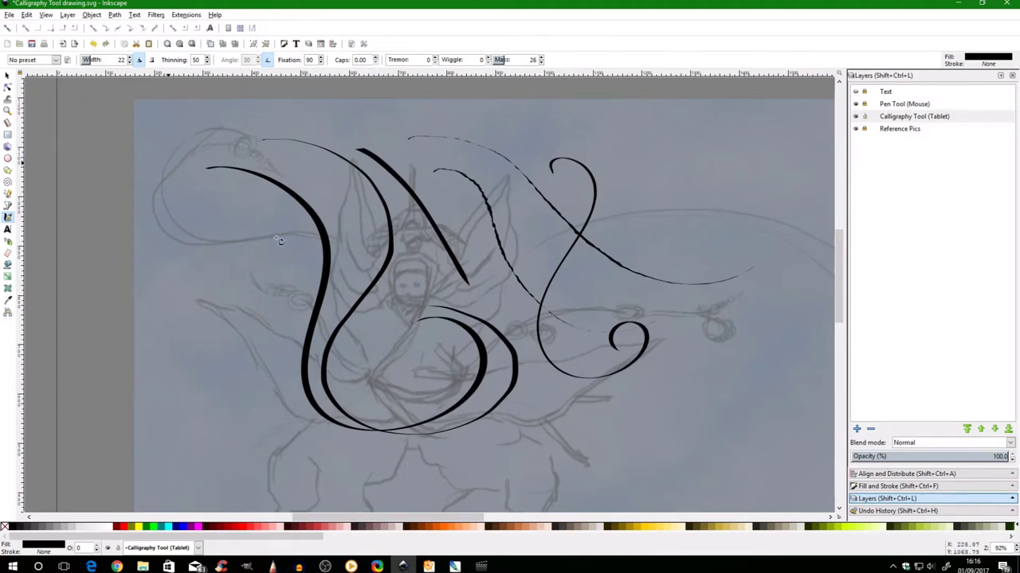
pyautogui.click(7, 75)
pyautogui.moveTo(154, 106); pyautogui.dragTo(791, 460)
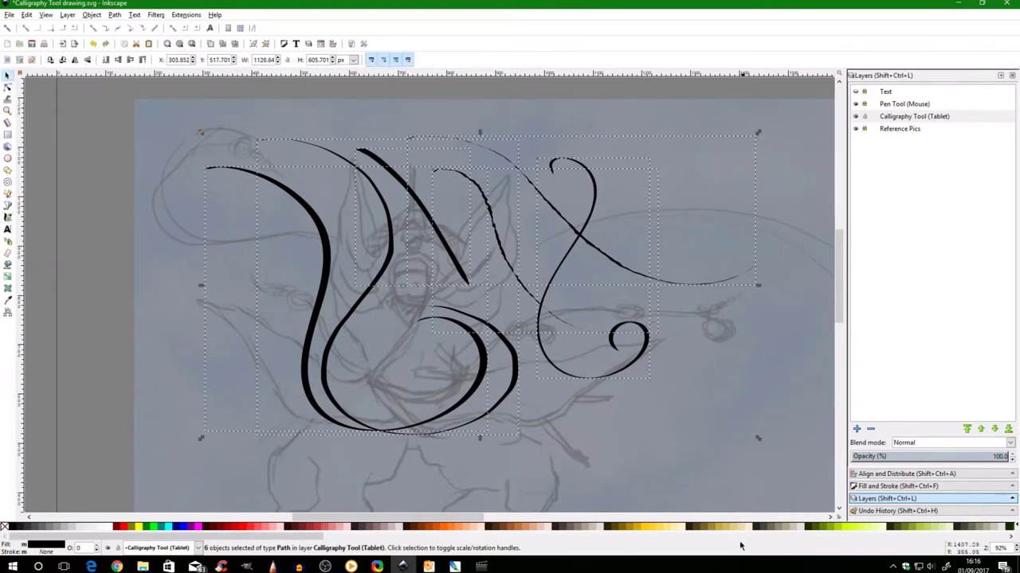
pyautogui.press('Delete')
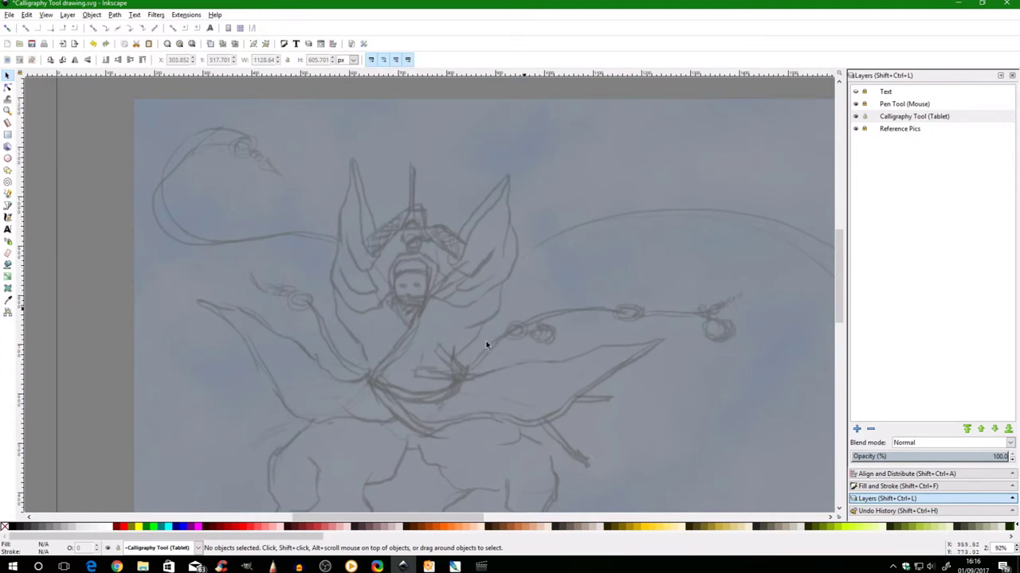
# Make Calligraphy Tool (Tablet) the current layer, then zoom out and back in on the fairy
pyautogui.click(890, 117)
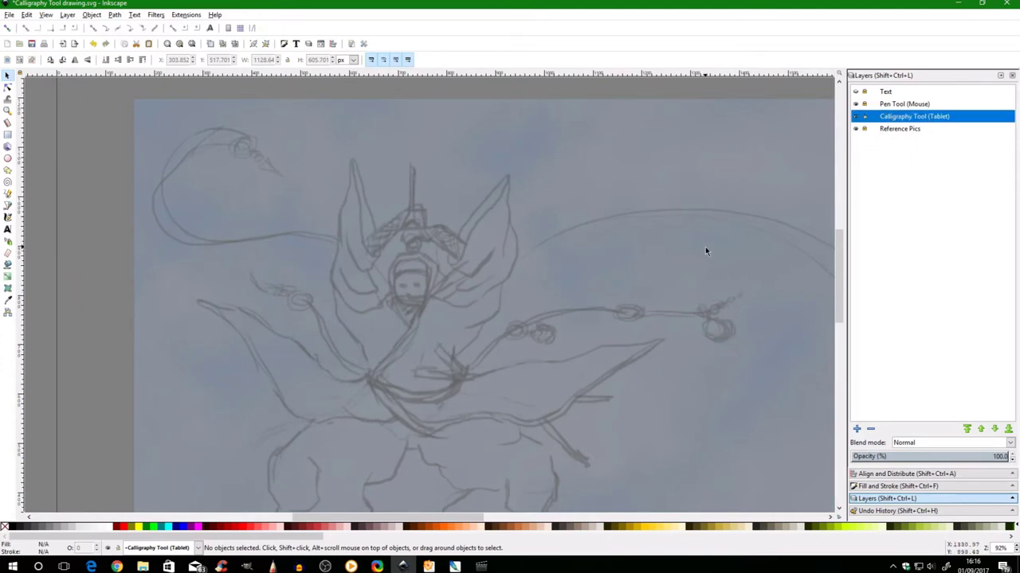
pyautogui.moveTo(457, 516); pyautogui.dragTo(489, 517)
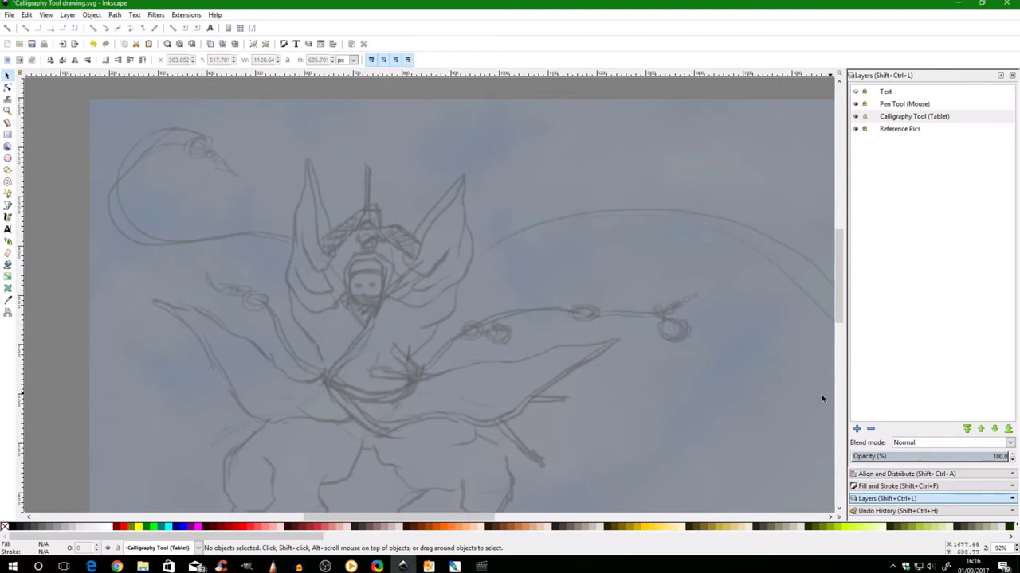
pyautogui.press('-')
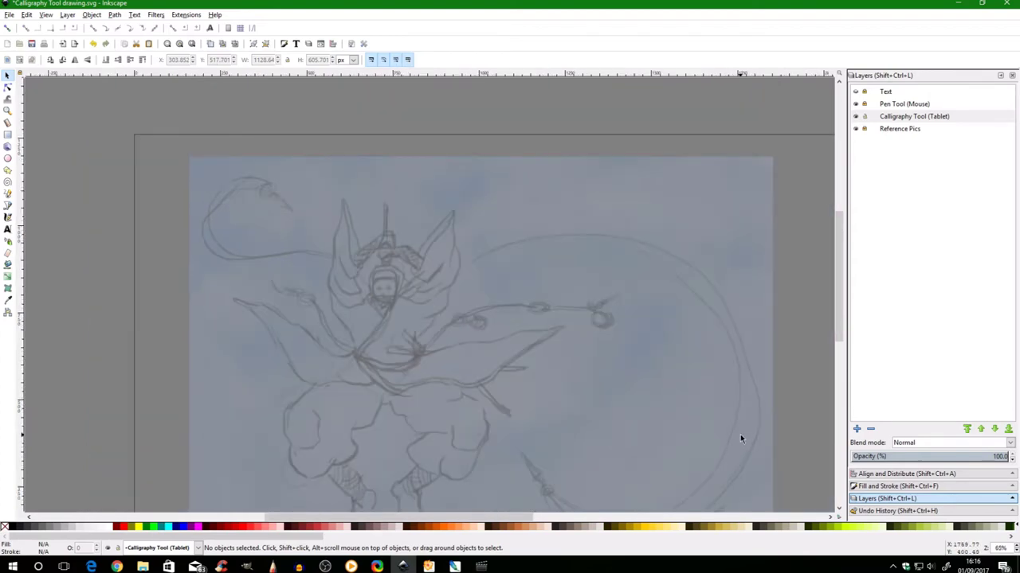
pyautogui.press('+')
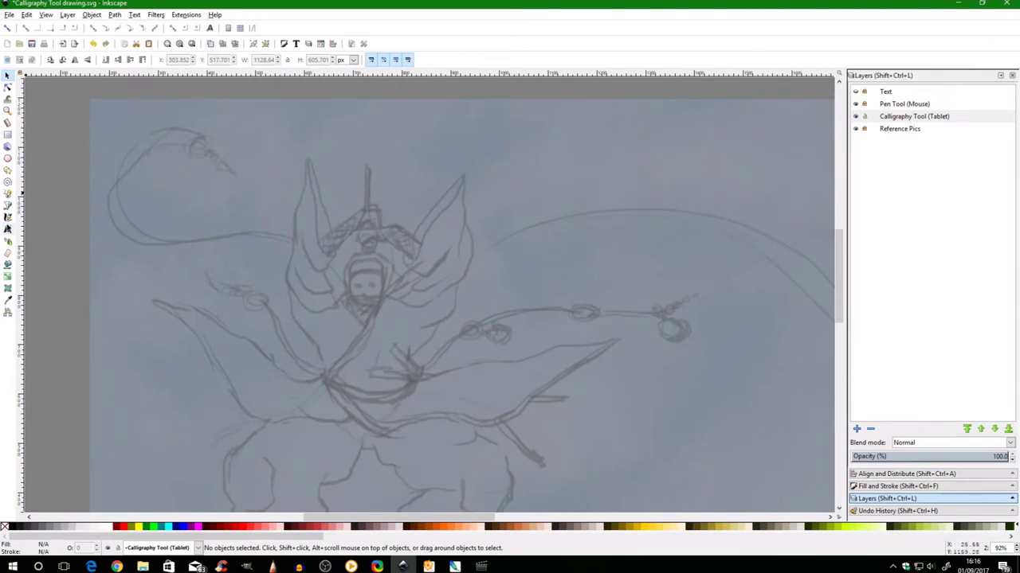
# Switch back to the Calligraphy tool and apply the Dip Pen 2 preset
pyautogui.click(7, 216)
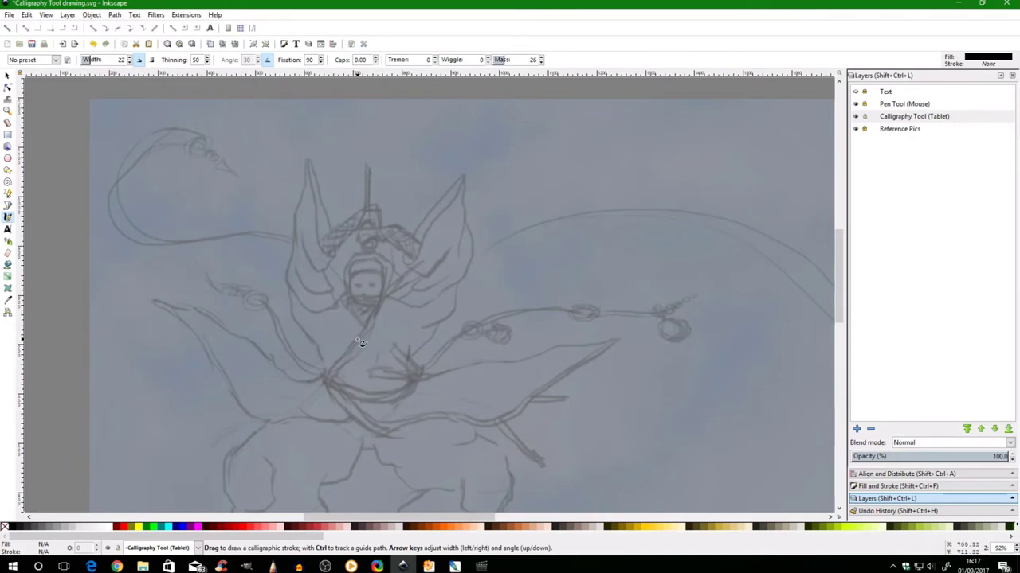
pyautogui.click(55, 61)
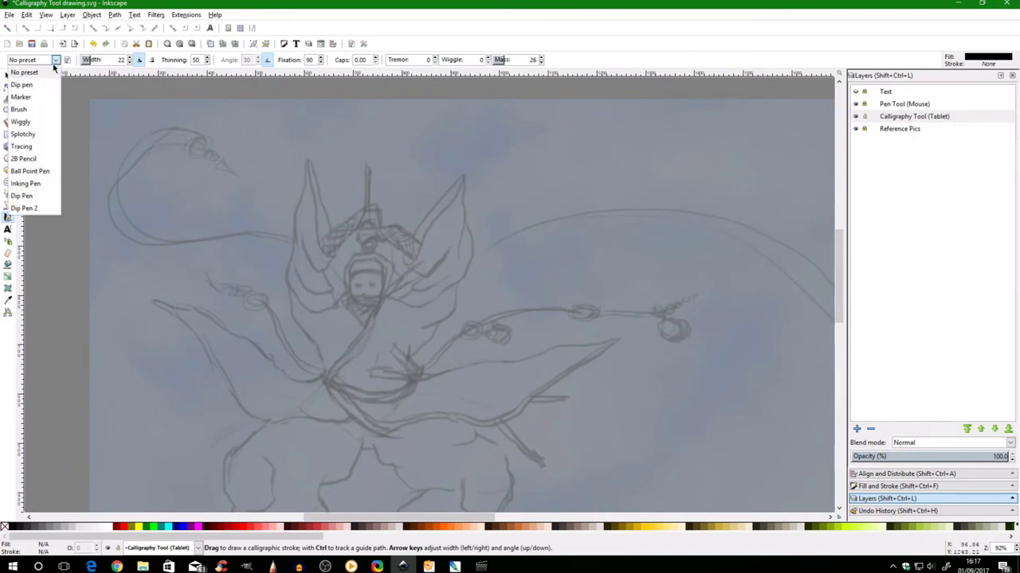
pyautogui.click(28, 209)
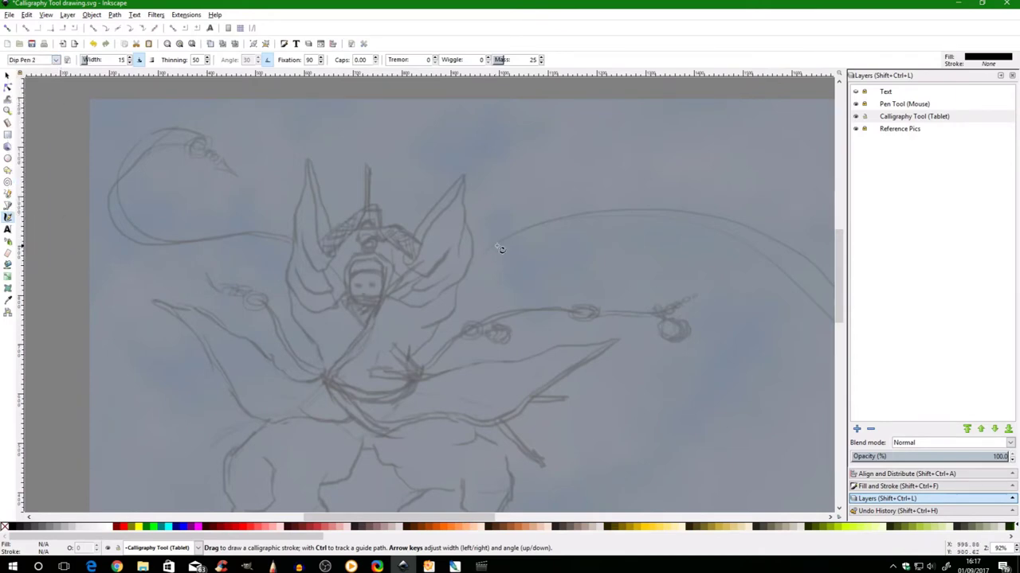
# Draw several thick and thin test strokes over the sketch's left curl
pyautogui.moveTo(195, 145)
pyautogui.mouseDown()
pyautogui.moveTo(240, 263)
pyautogui.moveTo(295, 323)
pyautogui.mouseUp()
pyautogui.moveTo(170, 188)
pyautogui.mouseDown()
pyautogui.moveTo(200, 216)
pyautogui.moveTo(220, 268)
pyautogui.moveTo(255, 279)
pyautogui.mouseUp()
pyautogui.moveTo(157, 214)
pyautogui.mouseDown()
pyautogui.moveTo(184, 229)
pyautogui.moveTo(270, 332)
pyautogui.moveTo(292, 334)
pyautogui.mouseUp()
pyautogui.moveTo(227, 138)
pyautogui.mouseDown()
pyautogui.moveTo(242, 239)
pyautogui.moveTo(281, 261)
pyautogui.moveTo(330, 239)
pyautogui.moveTo(319, 203)
pyautogui.mouseUp()
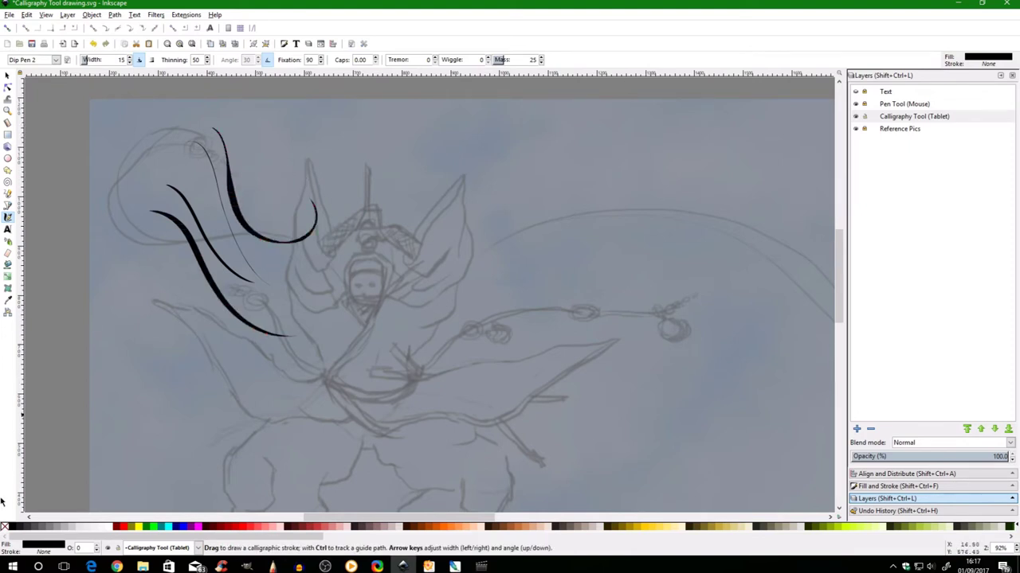
pyautogui.moveTo(259, 288)
pyautogui.mouseDown()
pyautogui.moveTo(272, 291)
pyautogui.moveTo(273, 328)
pyautogui.mouseUp()
# Delete the test strokes and draw a Dip Pen 2 stroke down the left wing's tip
pyautogui.click(8, 75)
pyautogui.moveTo(129, 102); pyautogui.dragTo(401, 411)
pyautogui.press('Delete')
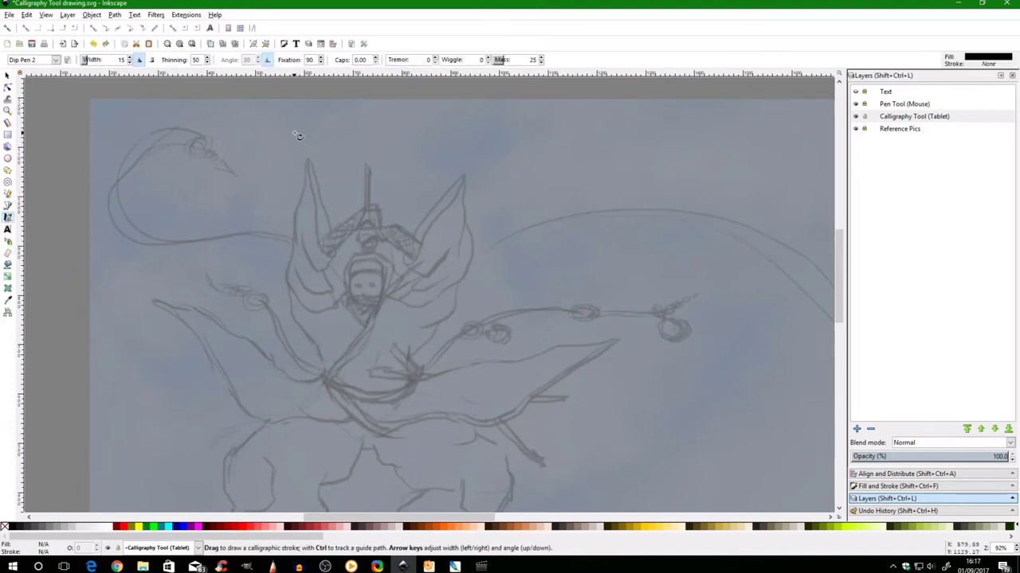
pyautogui.moveTo(296, 122)
pyautogui.mouseDown()
pyautogui.moveTo(327, 197)
pyautogui.moveTo(338, 261)
pyautogui.moveTo(317, 253)
pyautogui.mouseUp()
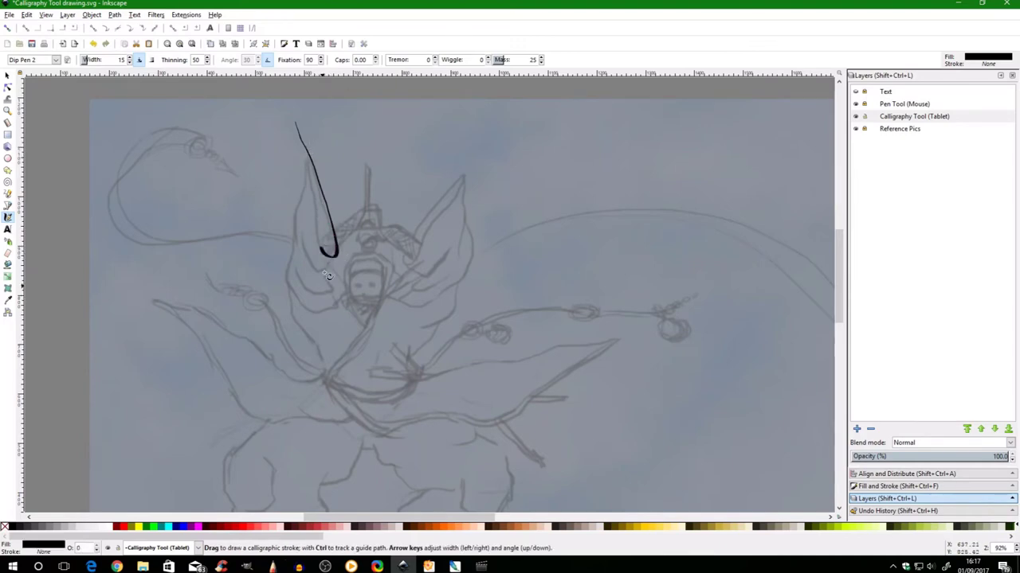
# Draw another Dip Pen 2 stroke down the left wing's edge
pyautogui.scroll(5, 504, 61)
pyautogui.scroll(1, 503, 60)
pyautogui.moveTo(309, 139)
pyautogui.mouseDown()
pyautogui.moveTo(325, 259)
pyautogui.moveTo(342, 254)
pyautogui.mouseUp()
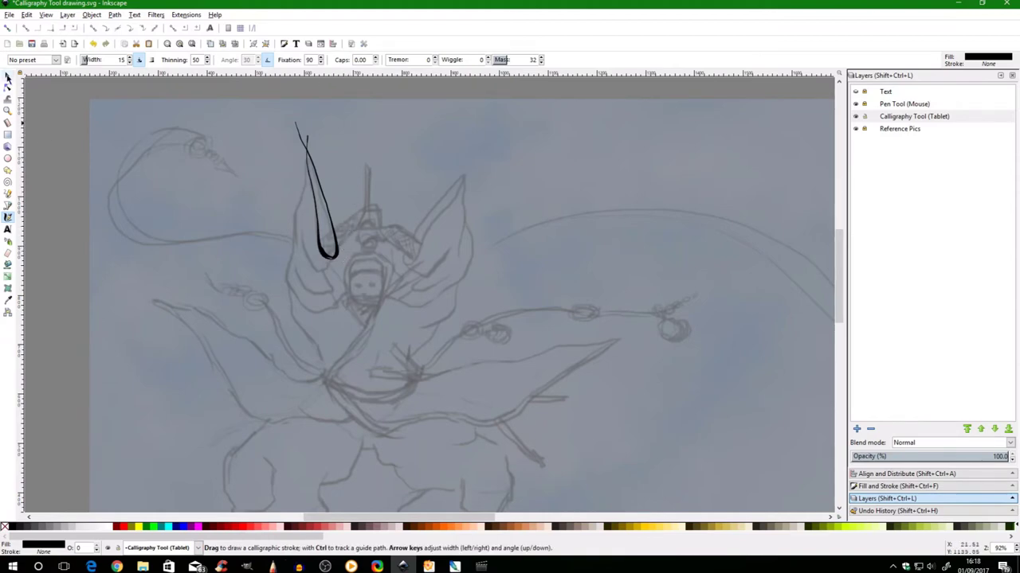
# Shorten the two wing strokes slightly from their bottom edges
pyautogui.click(7, 74)
pyautogui.moveTo(322, 263); pyautogui.dragTo(321, 265)
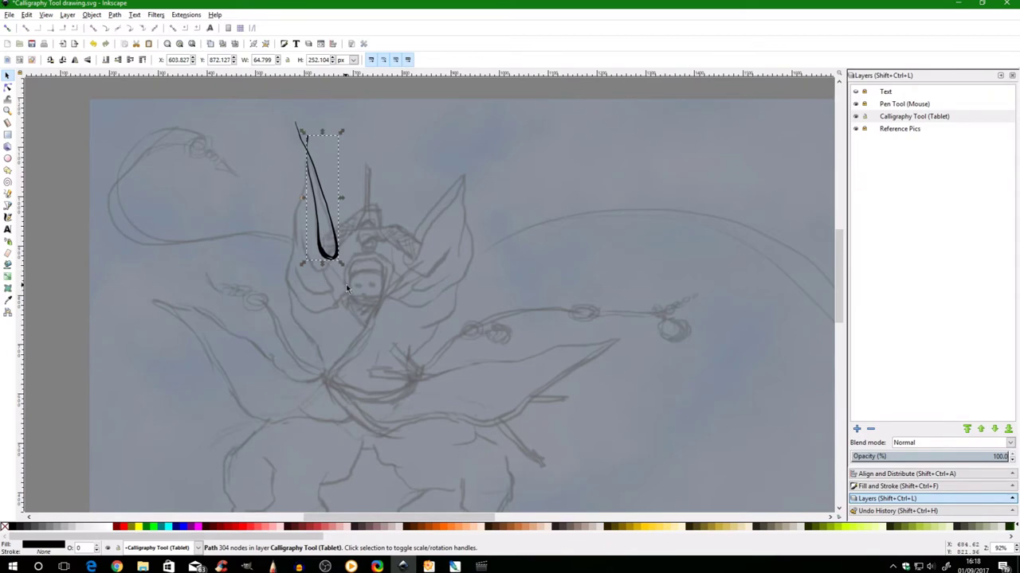
pyautogui.click(345, 384)
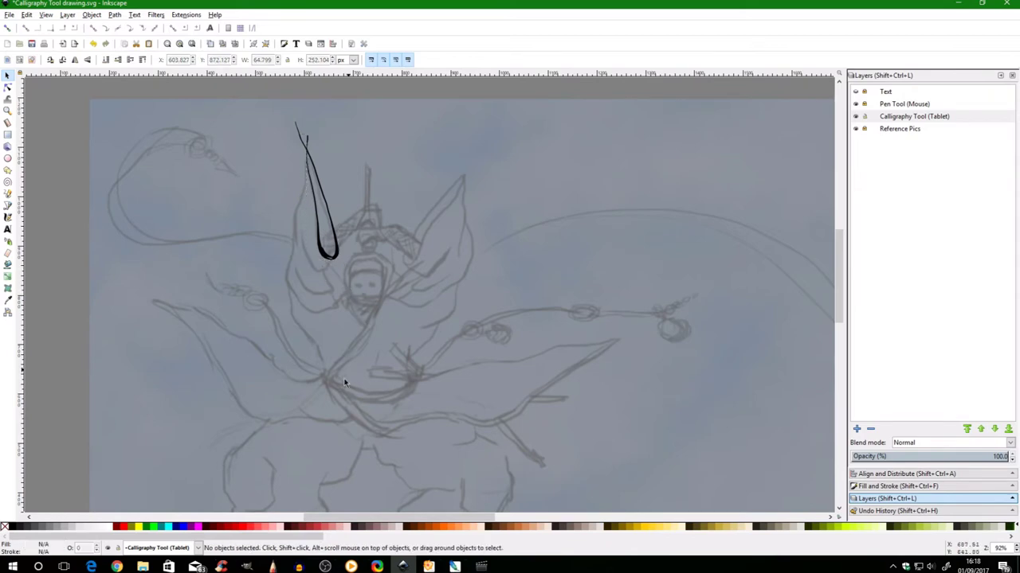
pyautogui.click(315, 213)
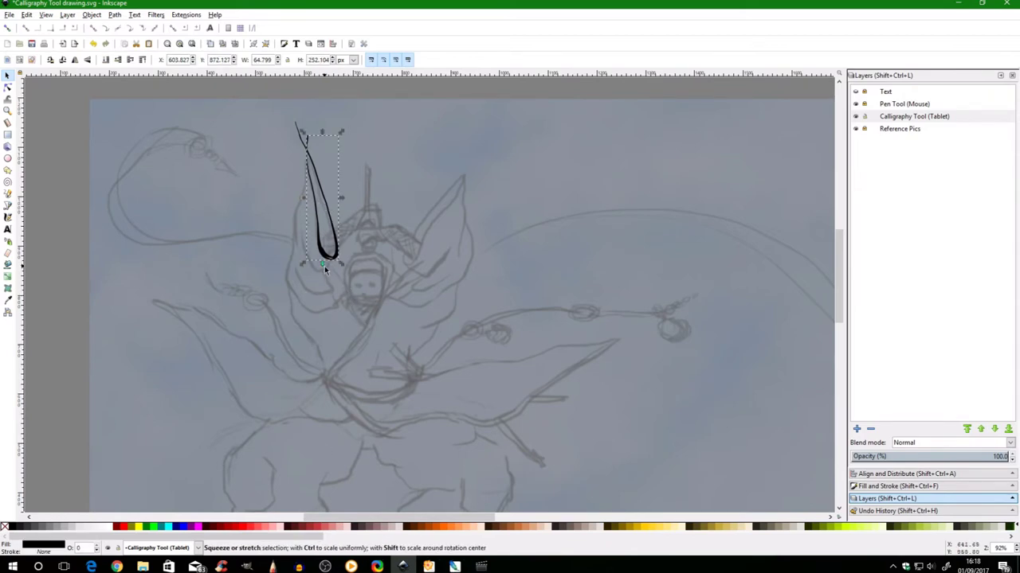
pyautogui.moveTo(323, 264); pyautogui.dragTo(323, 262)
pyautogui.click(313, 397)
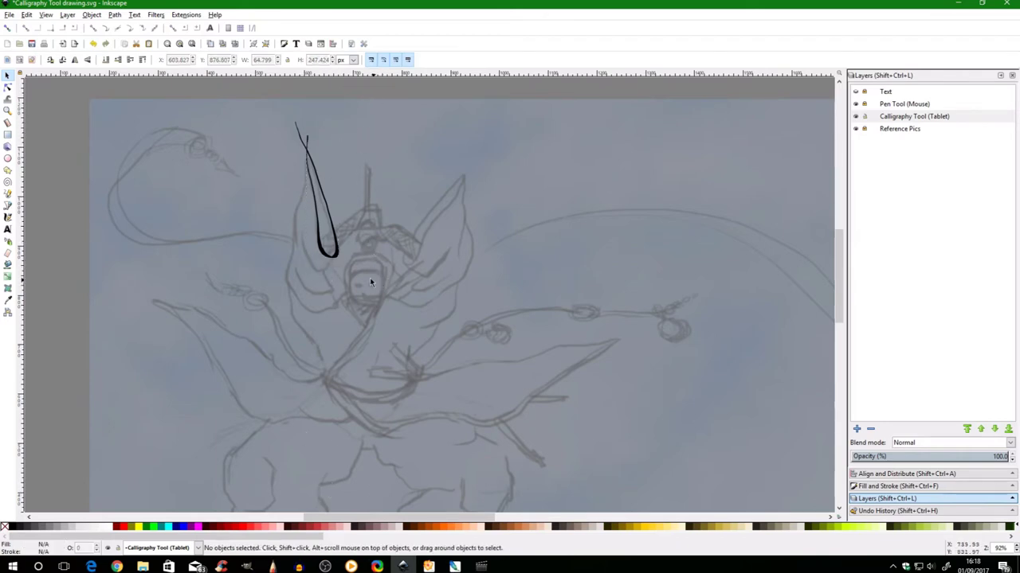
# Draw a thin calligraphic stroke along the wing's top and one down its left edge
pyautogui.press('c')
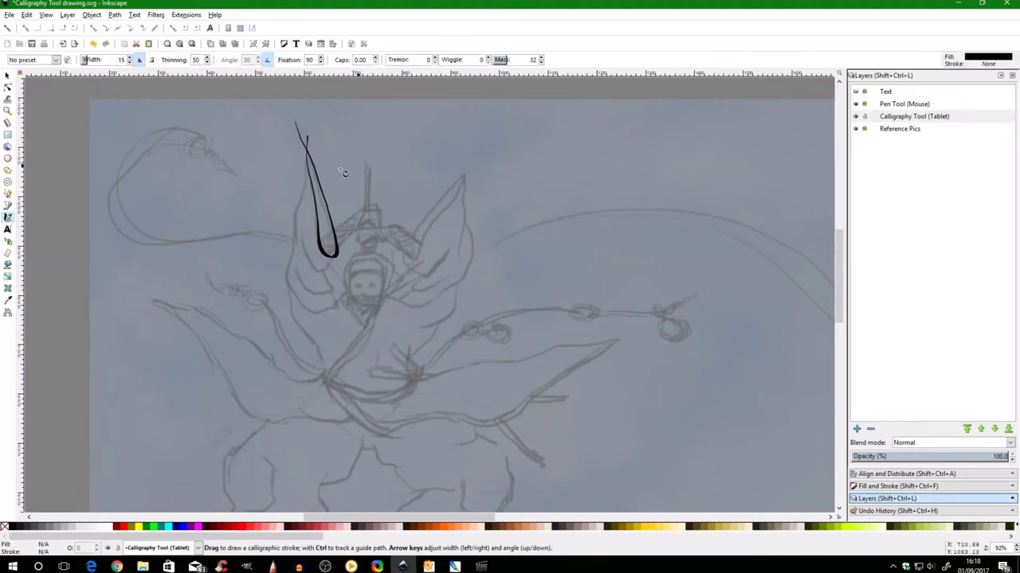
pyautogui.moveTo(309, 138)
pyautogui.mouseDown()
pyautogui.moveTo(300, 207)
pyautogui.moveTo(325, 219)
pyautogui.mouseUp()
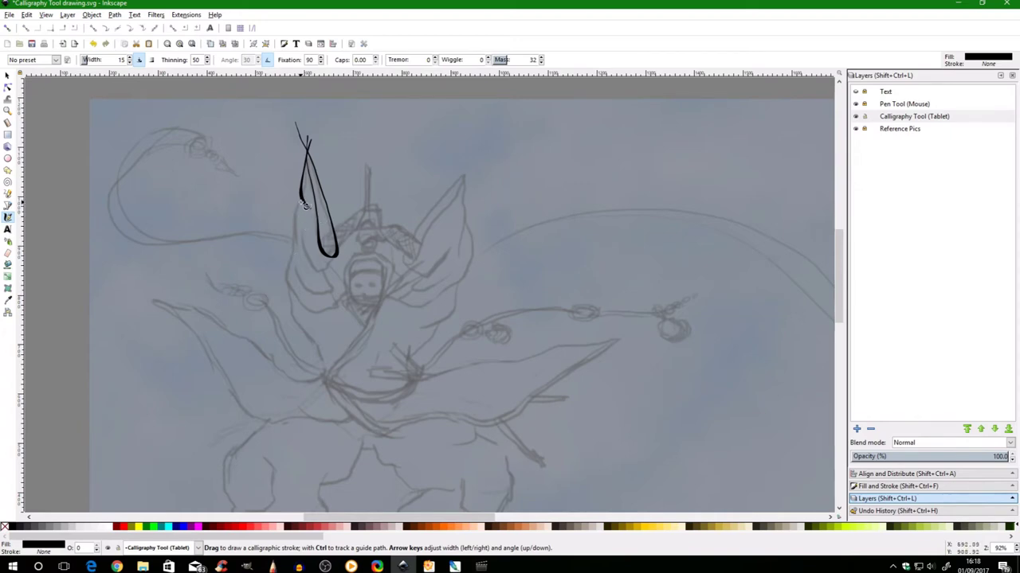
pyautogui.moveTo(305, 203)
pyautogui.mouseDown()
pyautogui.moveTo(296, 241)
pyautogui.moveTo(315, 253)
pyautogui.mouseUp()
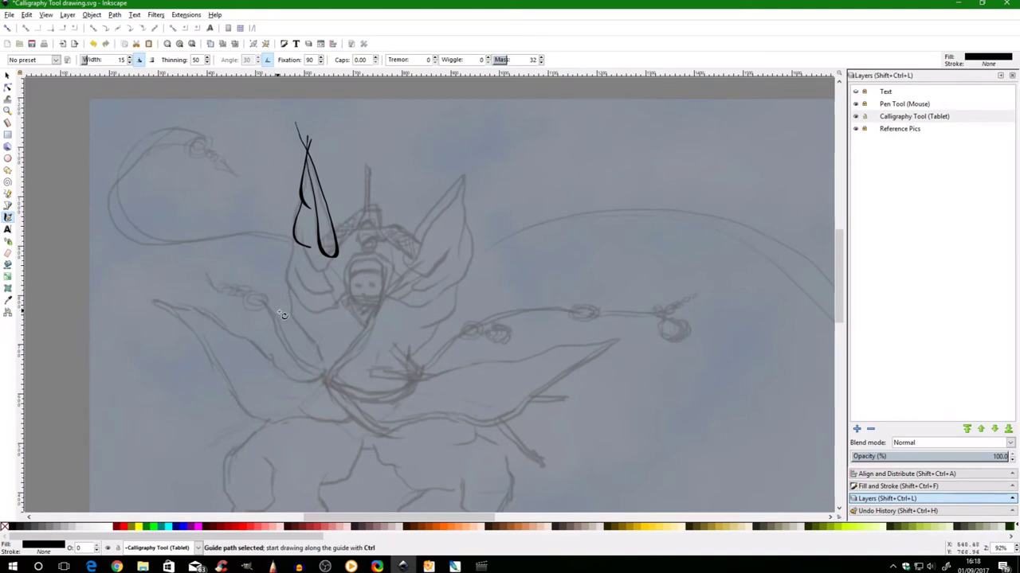
pyautogui.hotkey('ctrl', 'z')
pyautogui.moveTo(305, 201)
pyautogui.mouseDown()
pyautogui.moveTo(295, 237)
pyautogui.moveTo(325, 265)
pyautogui.mouseUp()
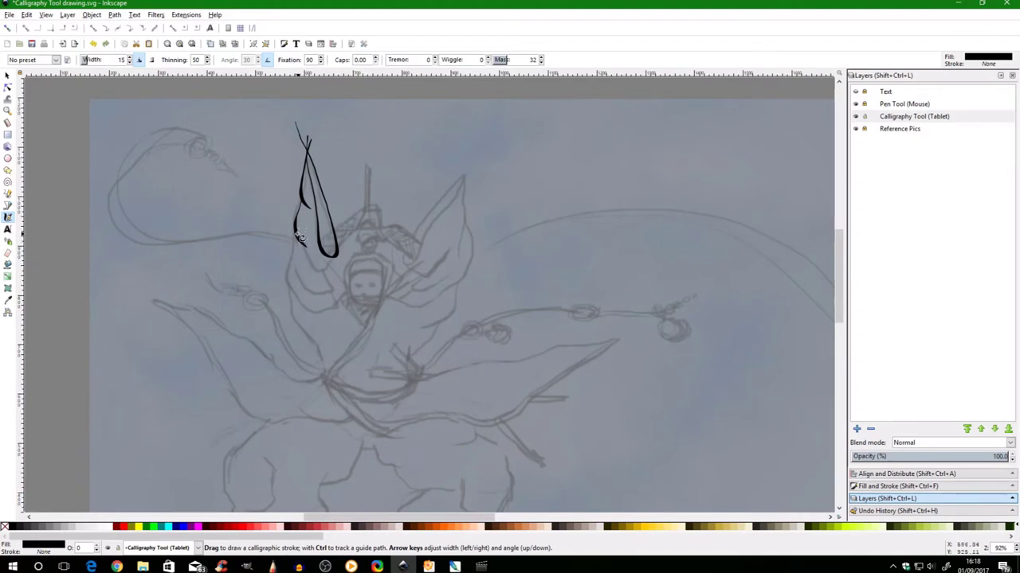
# Continue the wing outline down its lower left to below the fairy's waist
pyautogui.moveTo(300, 235)
pyautogui.mouseDown()
pyautogui.moveTo(286, 288)
pyautogui.moveTo(321, 324)
pyautogui.mouseUp()
pyautogui.moveTo(325, 567)
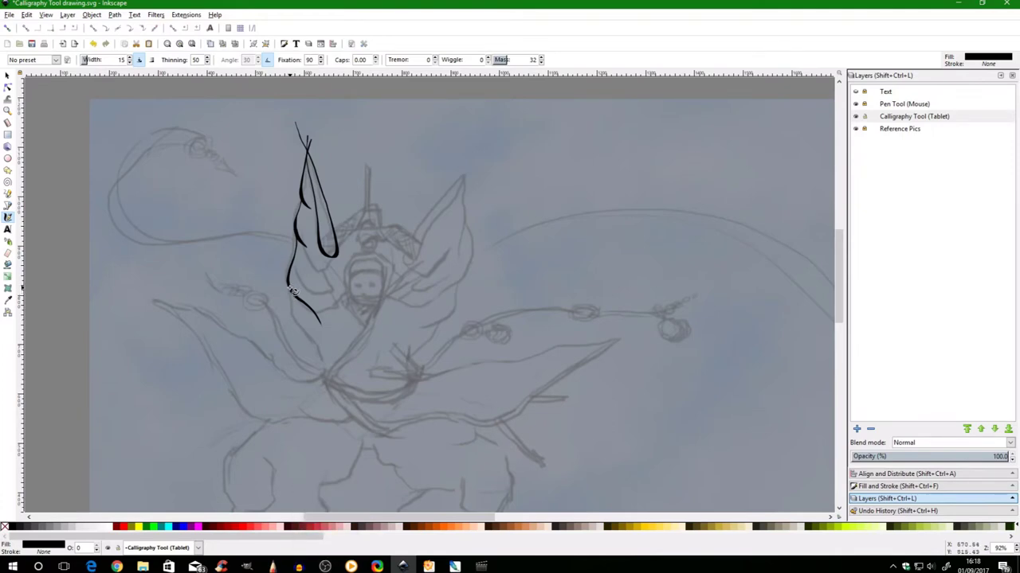
pyautogui.moveTo(293, 292)
pyautogui.mouseDown()
pyautogui.moveTo(304, 327)
pyautogui.moveTo(352, 353)
pyautogui.mouseUp()
pyautogui.moveTo(309, 333)
pyautogui.mouseDown()
pyautogui.moveTo(342, 366)
pyautogui.moveTo(320, 349)
pyautogui.moveTo(323, 369)
pyautogui.mouseUp()
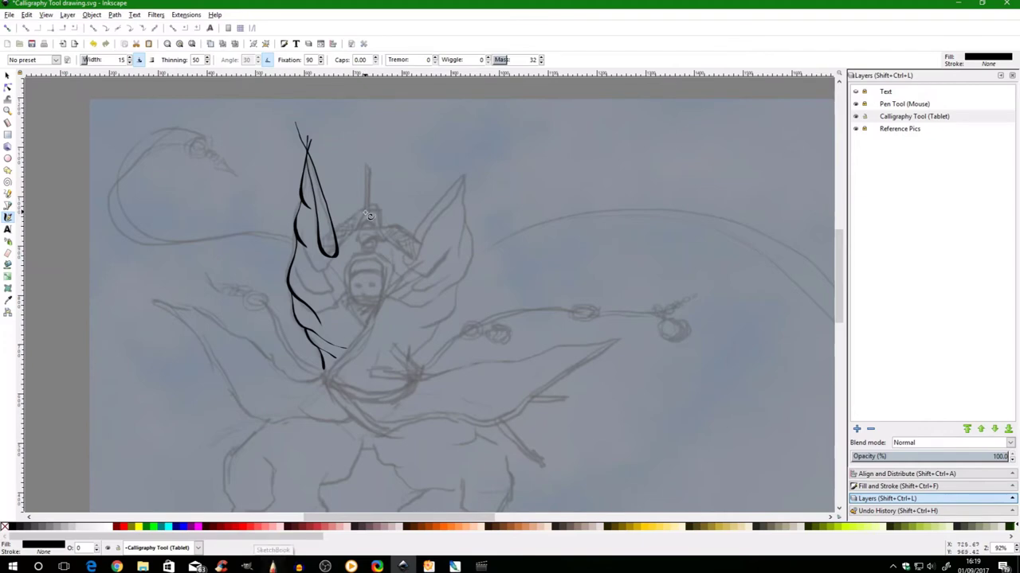
# Draw short curved detail strokes around the lower wing's loop
pyautogui.moveTo(340, 259)
pyautogui.mouseDown()
pyautogui.moveTo(329, 274)
pyautogui.moveTo(315, 239)
pyautogui.mouseUp()
pyautogui.moveTo(334, 270); pyautogui.dragTo(331, 279)
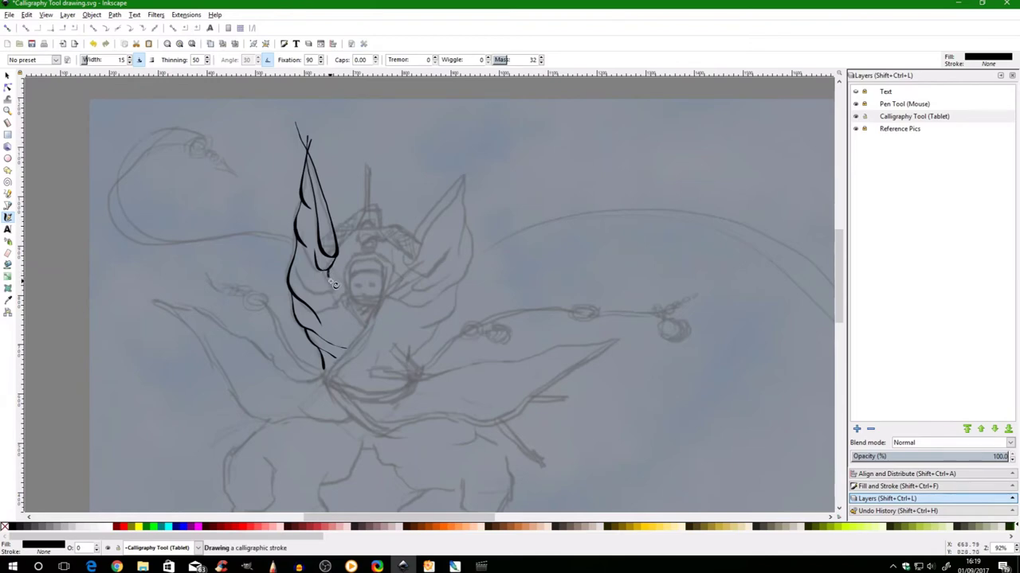
pyautogui.moveTo(335, 296); pyautogui.dragTo(309, 272)
pyautogui.moveTo(337, 294); pyautogui.dragTo(338, 298)
pyautogui.moveTo(336, 312); pyautogui.dragTo(316, 330)
pyautogui.moveTo(345, 301); pyautogui.dragTo(371, 300)
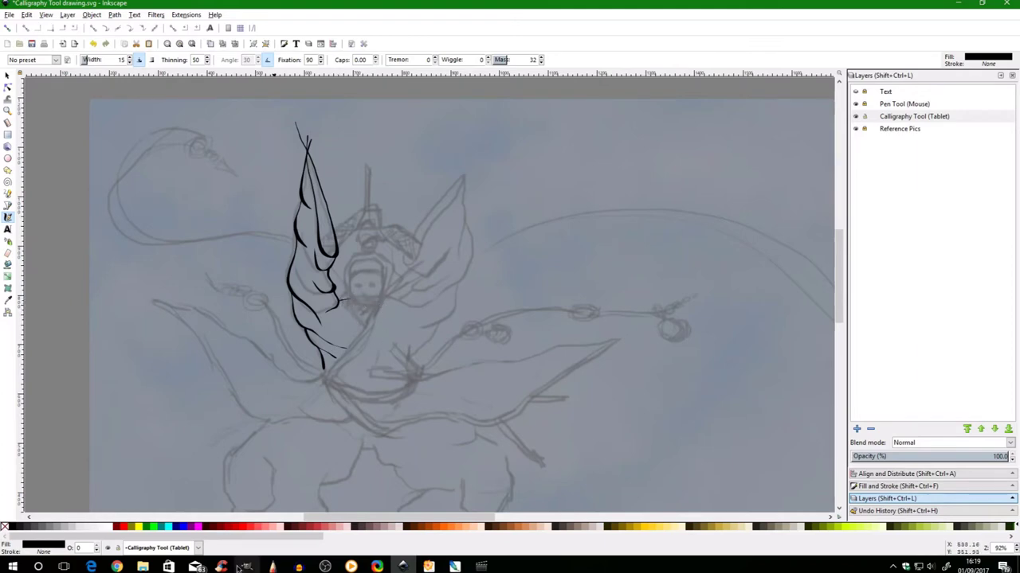
# Add short diagonal hatching strokes low on the wing and beside the face
pyautogui.moveTo(359, 340); pyautogui.dragTo(356, 337)
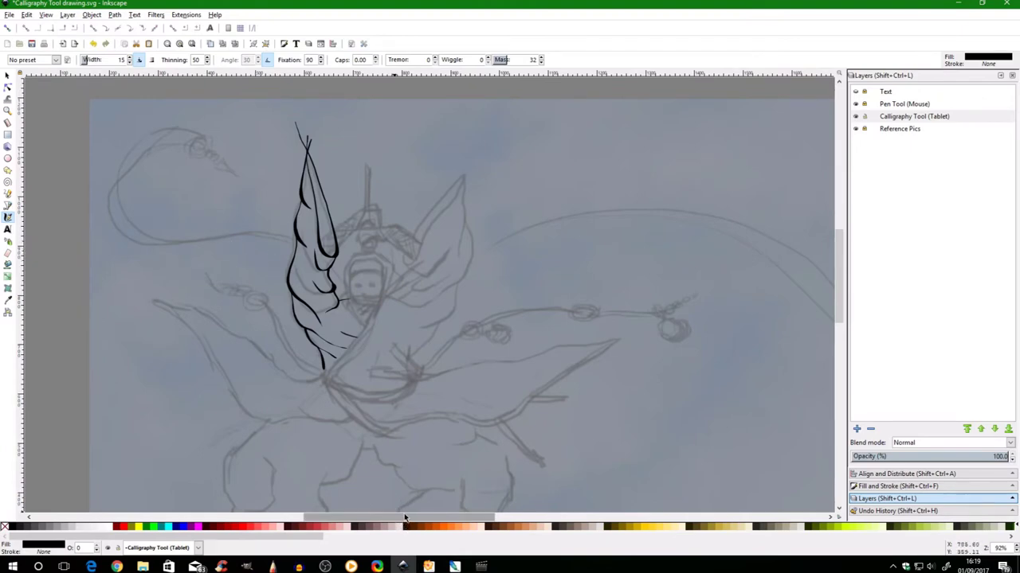
pyautogui.press('Escape')
pyautogui.moveTo(356, 337); pyautogui.dragTo(332, 329)
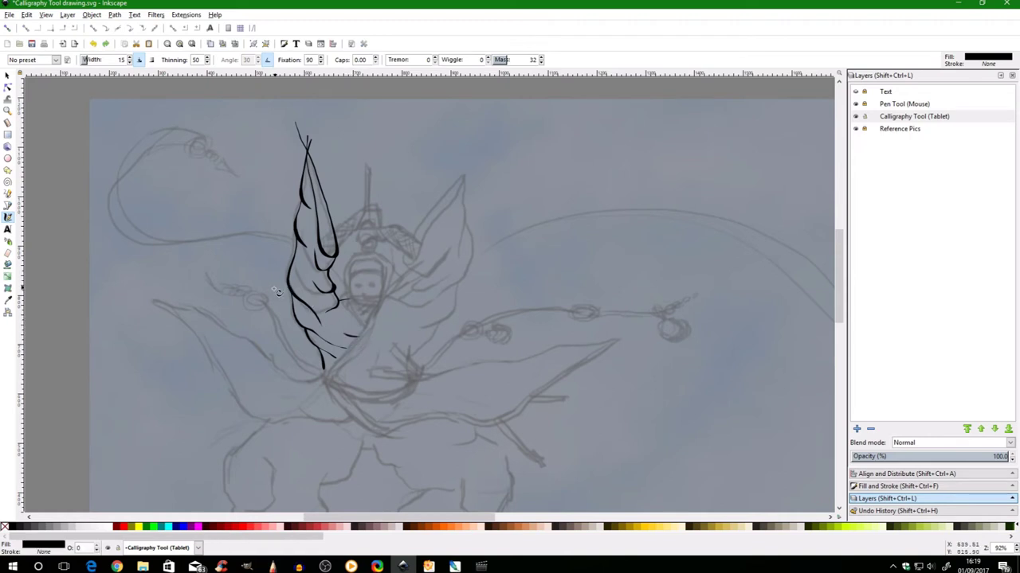
pyautogui.press('Escape')
pyautogui.moveTo(357, 341)
pyautogui.mouseDown()
pyautogui.moveTo(320, 319)
pyautogui.moveTo(355, 340)
pyautogui.moveTo(321, 304)
pyautogui.moveTo(333, 324)
pyautogui.mouseUp()
pyautogui.press('Escape')
pyautogui.moveTo(353, 304); pyautogui.dragTo(374, 333)
pyautogui.click(8, 111)
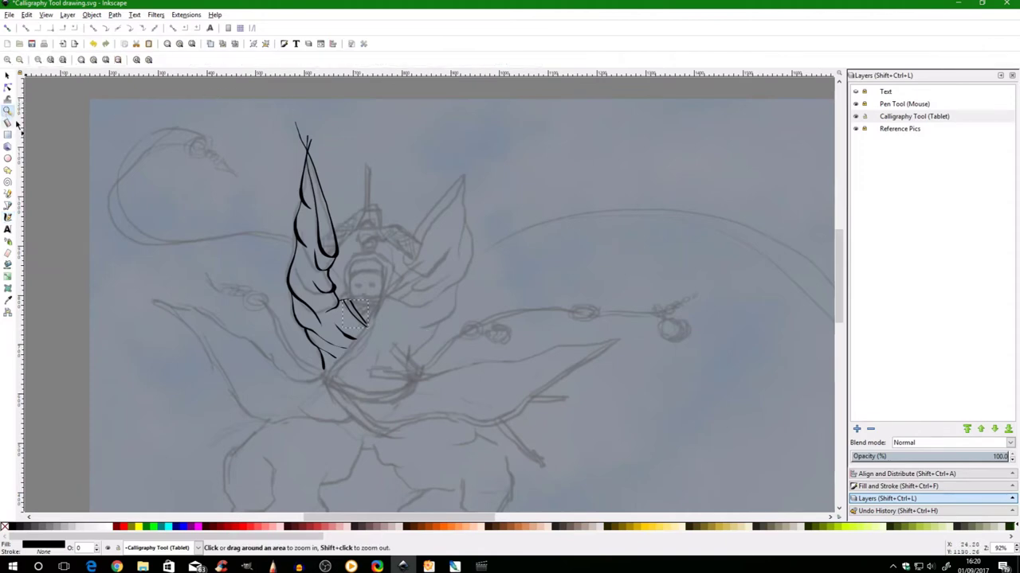
# Zoom into the upper wing strokes and put the Eraser in delete-objects mode
pyautogui.moveTo(227, 86); pyautogui.dragTo(540, 328)
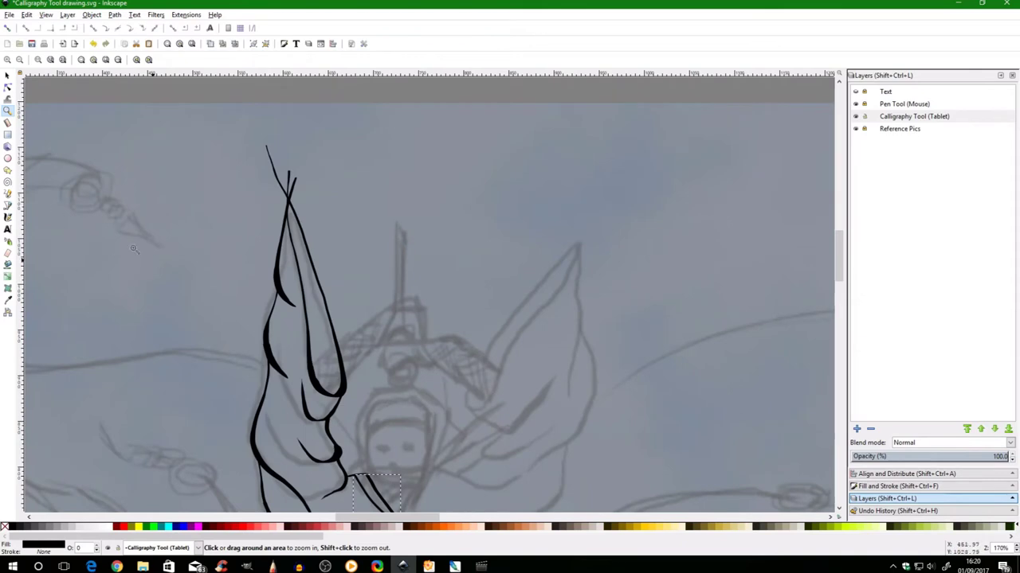
pyautogui.click(8, 75)
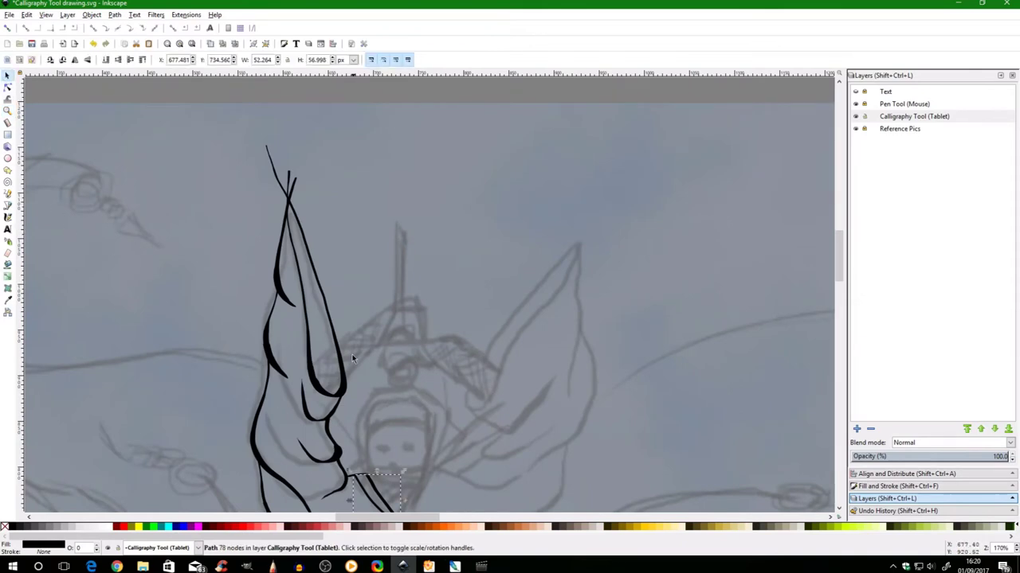
pyautogui.click(7, 252)
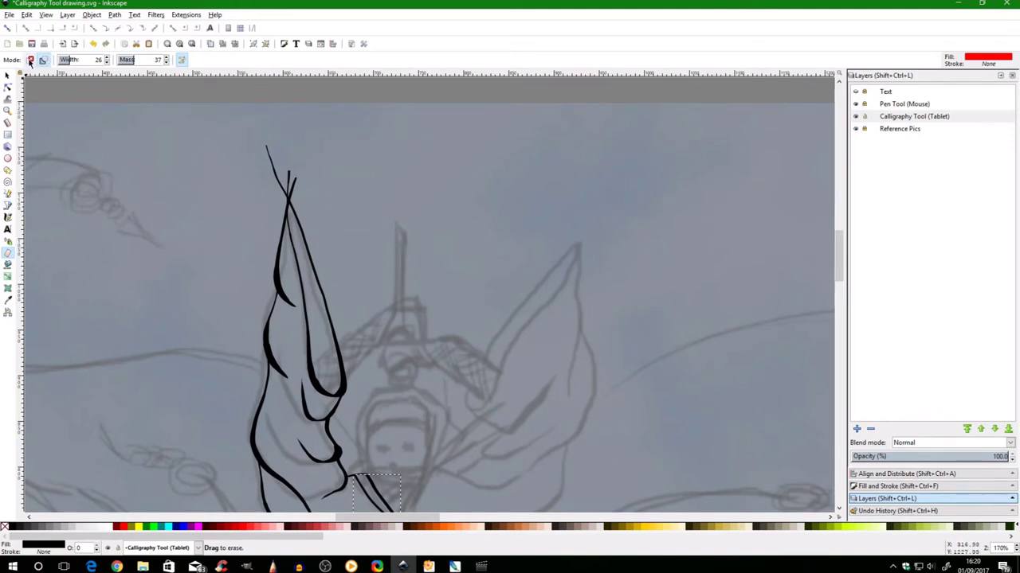
pyautogui.click(30, 60)
pyautogui.click(42, 61)
pyautogui.click(30, 60)
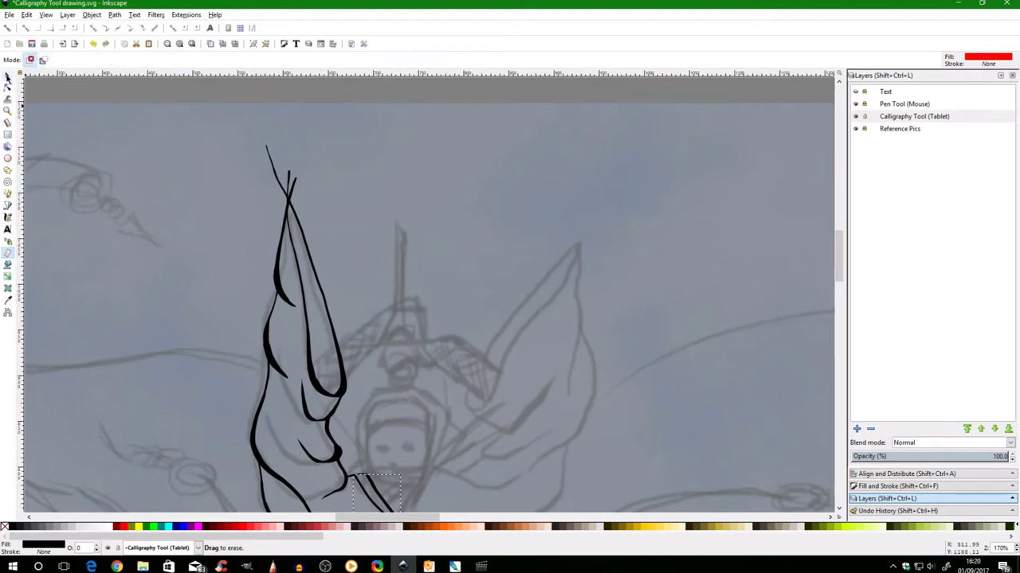
pyautogui.click(7, 75)
pyautogui.click(8, 254)
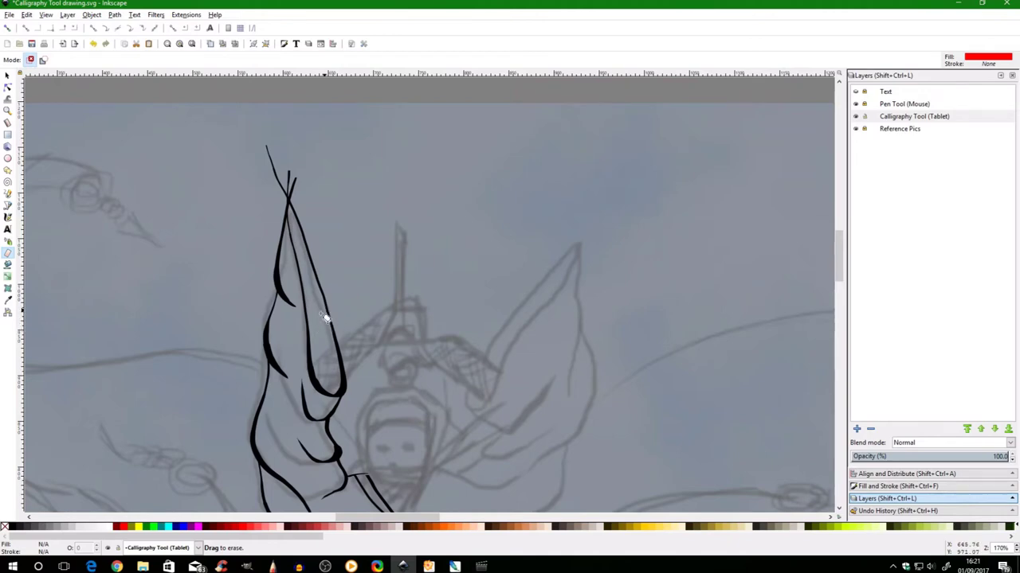
# Undo erasing the right stroke, then set the Eraser to Cut with 'Break apart cut items' on
pyautogui.moveTo(325, 337); pyautogui.dragTo(389, 336)
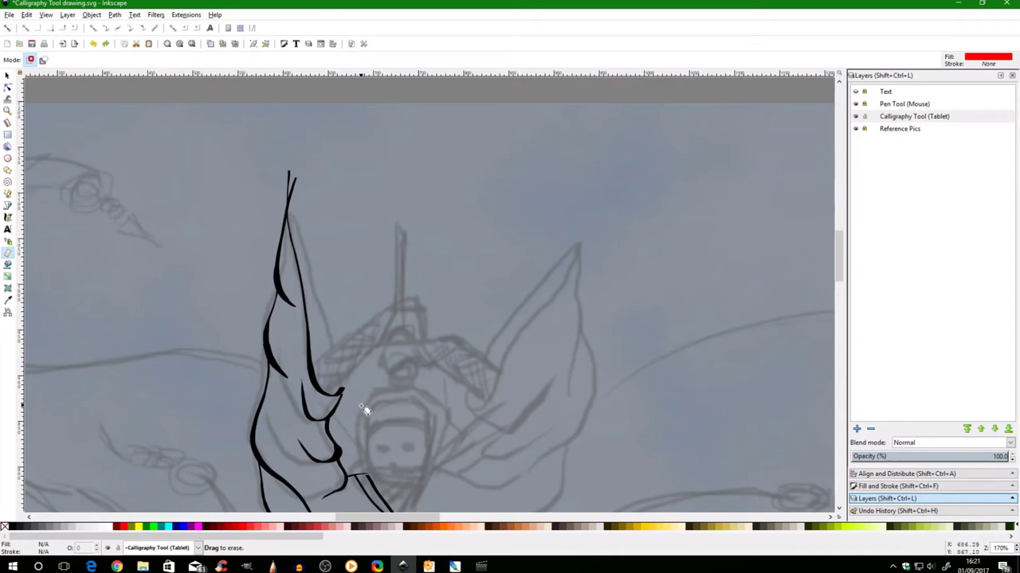
pyautogui.moveTo(837, 254)
pyautogui.mouseDown()
pyautogui.moveTo(844, 279)
pyautogui.moveTo(840, 266)
pyautogui.mouseUp()
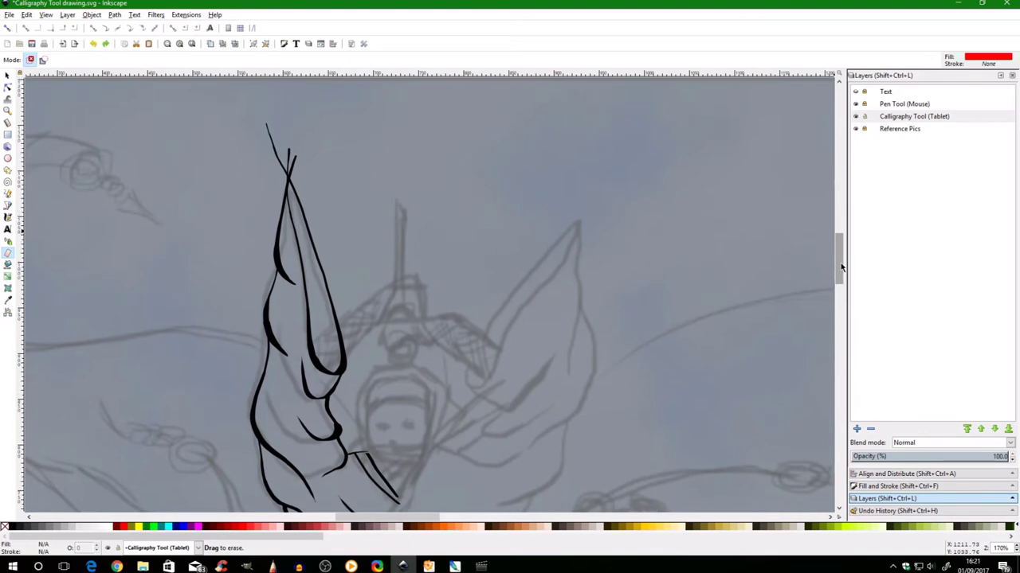
pyautogui.click(43, 59)
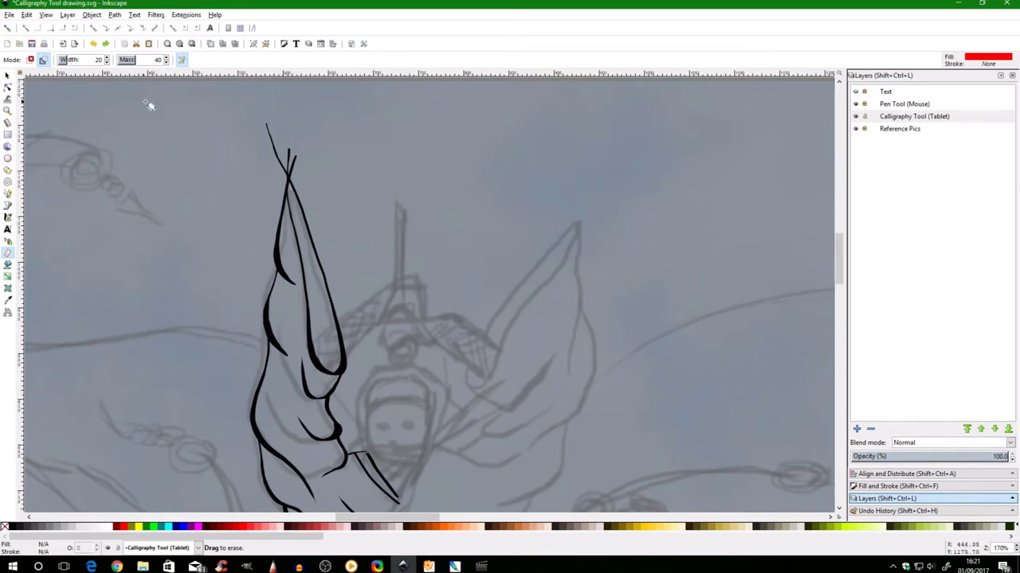
pyautogui.click(181, 62)
pyautogui.click(8, 77)
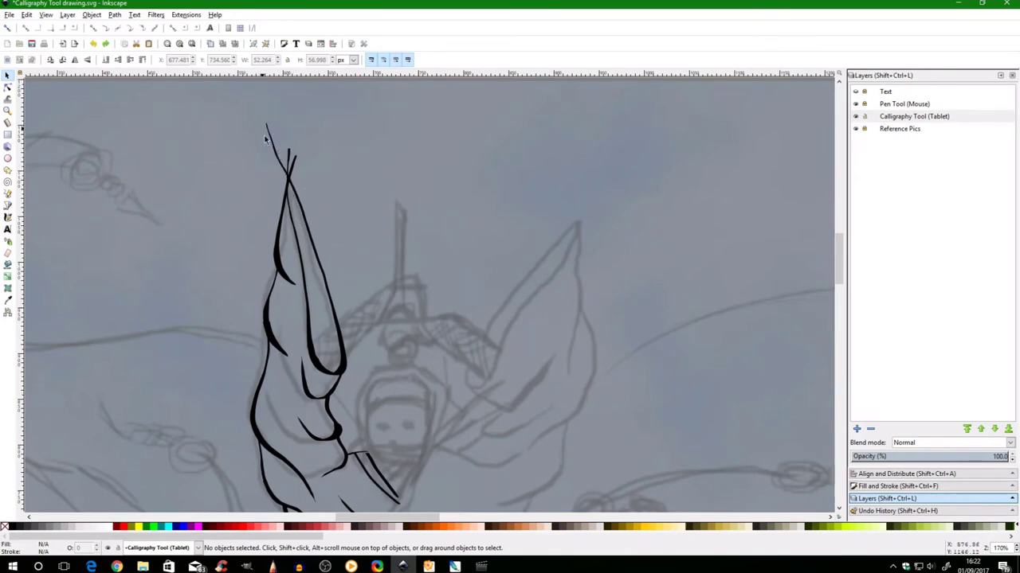
# Select the upper wing stroke and erase across it, cutting off its thin tip
pyautogui.click(303, 215)
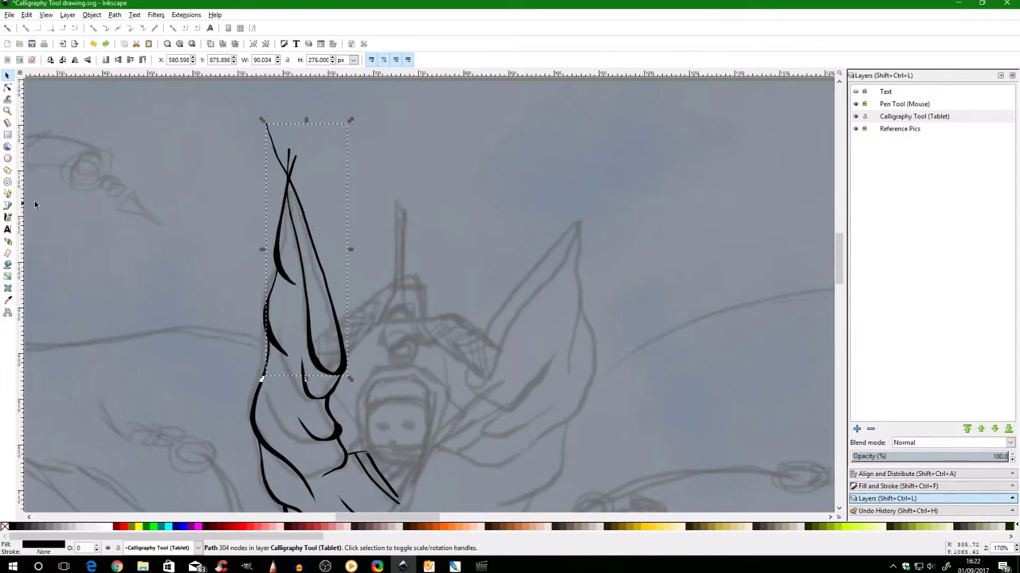
pyautogui.click(9, 255)
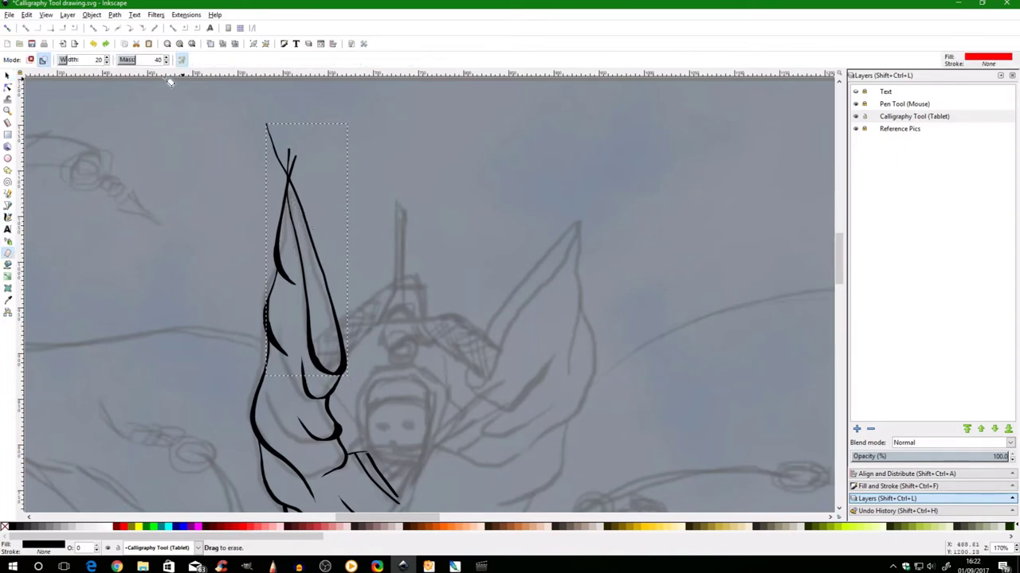
pyautogui.moveTo(263, 230)
pyautogui.mouseDown()
pyautogui.moveTo(294, 258)
pyautogui.moveTo(296, 279)
pyautogui.mouseUp()
pyautogui.moveTo(321, 414); pyautogui.dragTo(315, 389)
pyautogui.moveTo(250, 398); pyautogui.dragTo(293, 426)
pyautogui.moveTo(285, 197); pyautogui.dragTo(309, 154)
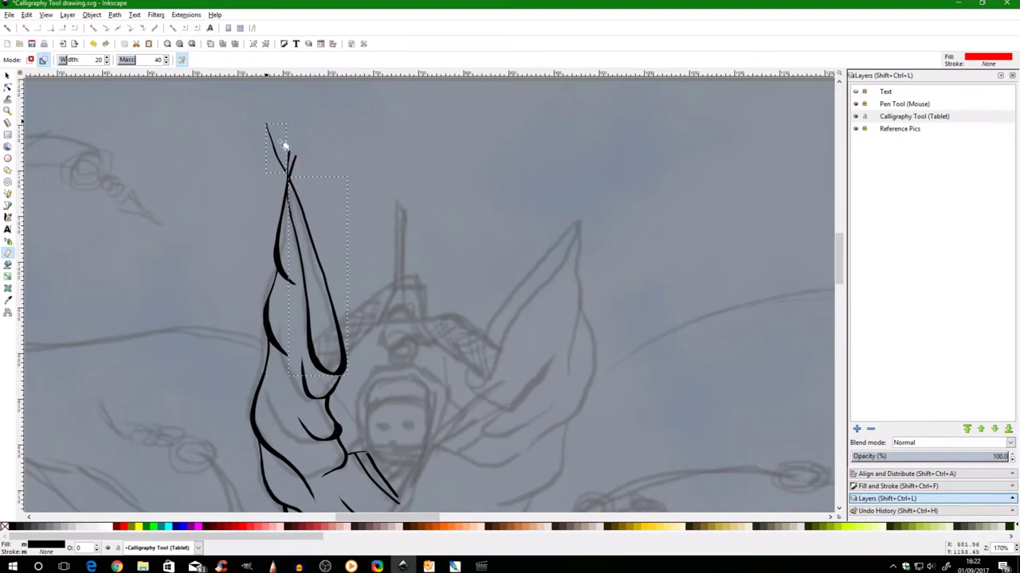
pyautogui.click(181, 61)
pyautogui.doubleClick(7, 76)
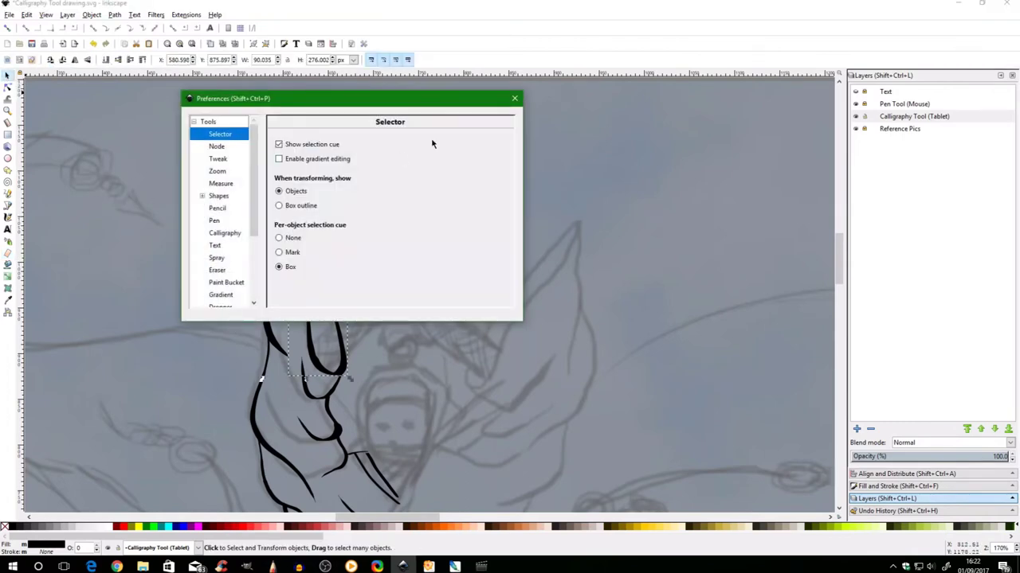
# Close Preferences and delete the small stray stroke at the wing's top
pyautogui.click(514, 98)
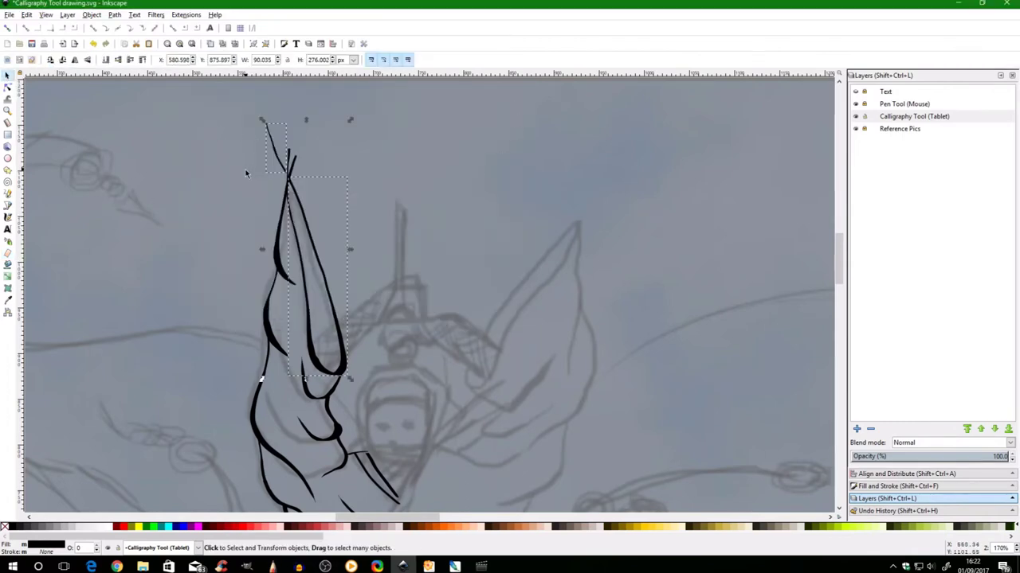
pyautogui.click(239, 353)
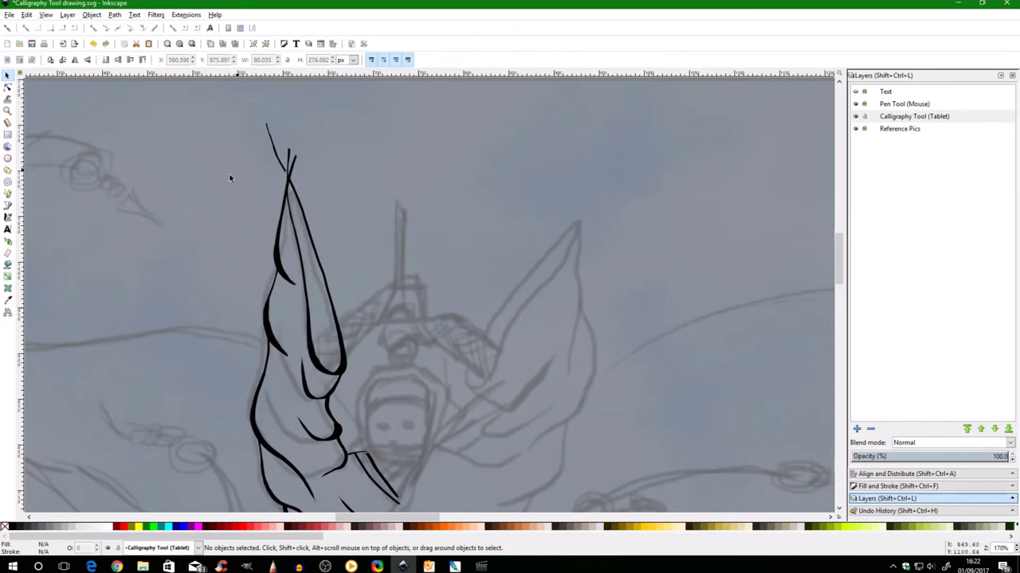
pyautogui.click(279, 155)
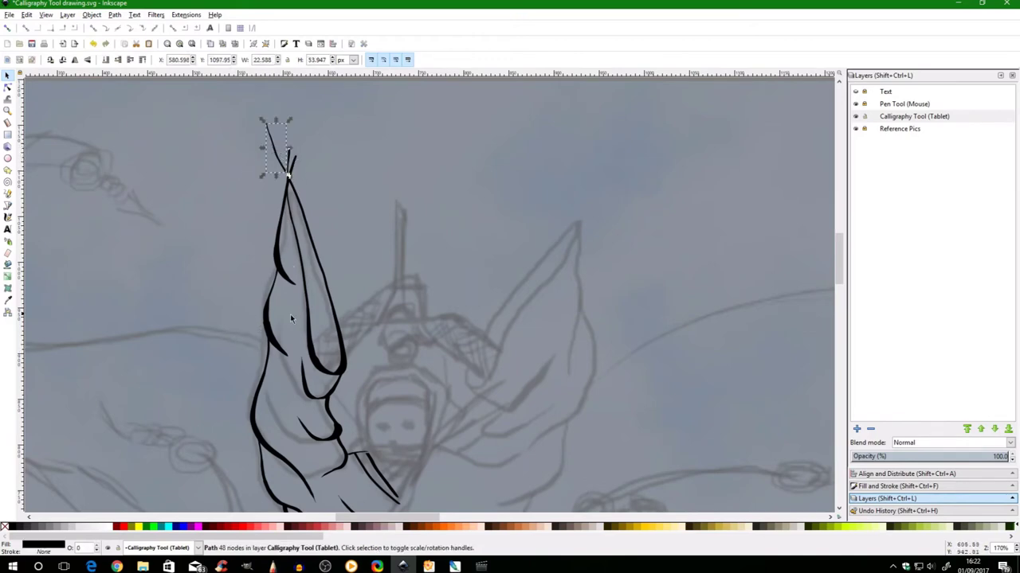
pyautogui.press('Delete')
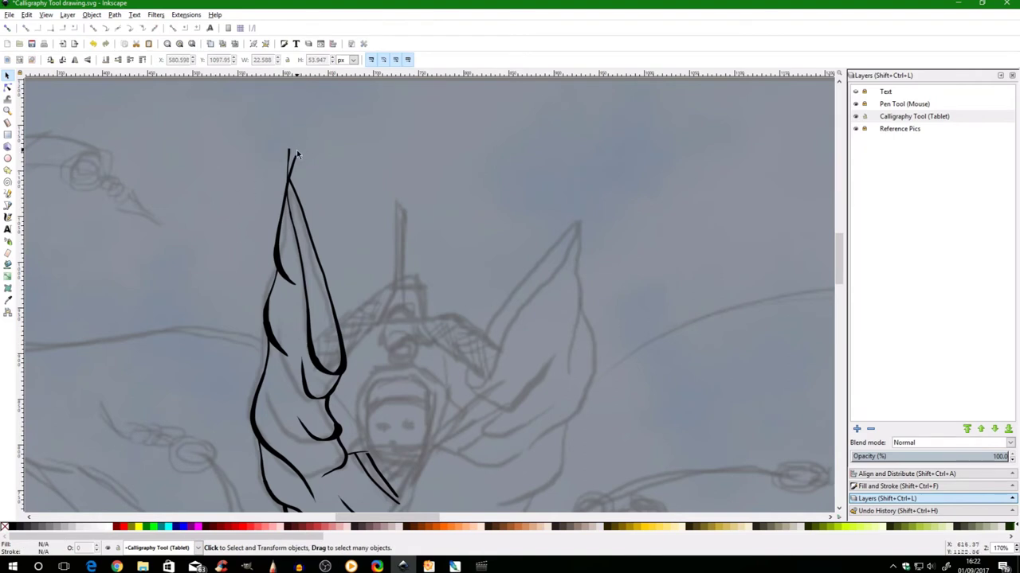
# Erase the overlapping bit at the tall stroke's top and delete the leftover piece
pyautogui.click(301, 211)
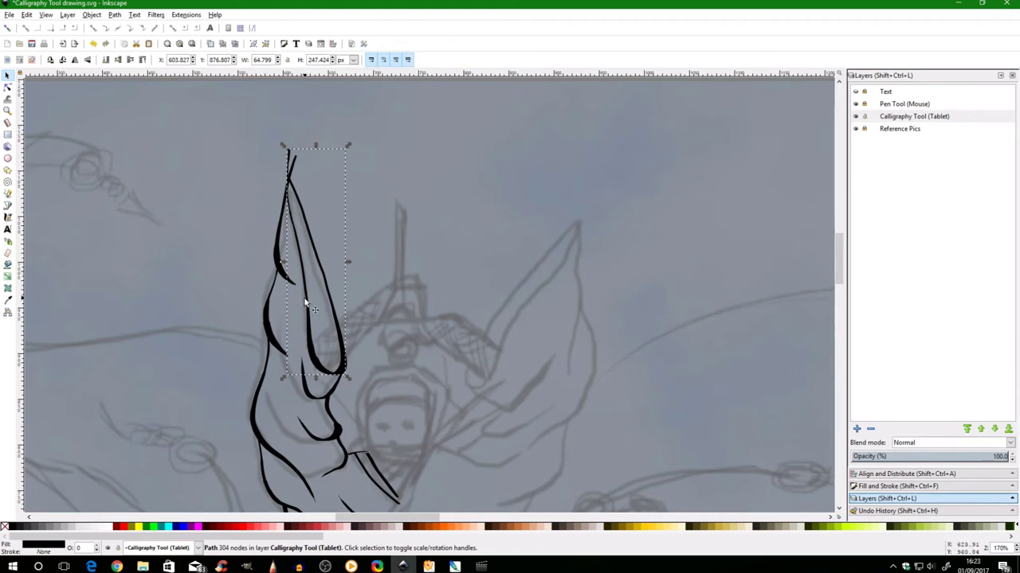
pyautogui.hotkey('shift', 'e')
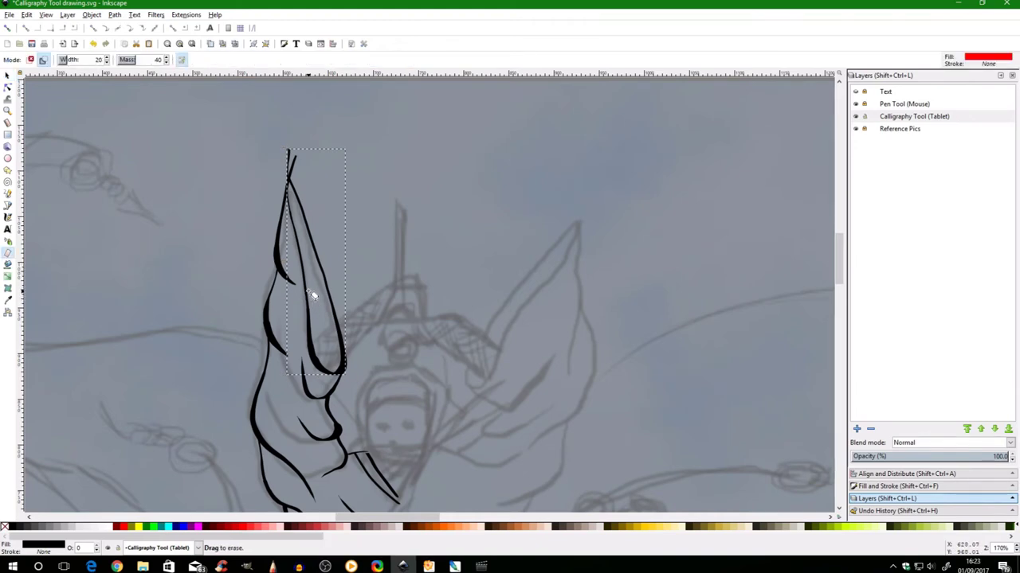
pyautogui.moveTo(284, 196); pyautogui.dragTo(304, 158)
pyautogui.press('s')
pyautogui.click(228, 194)
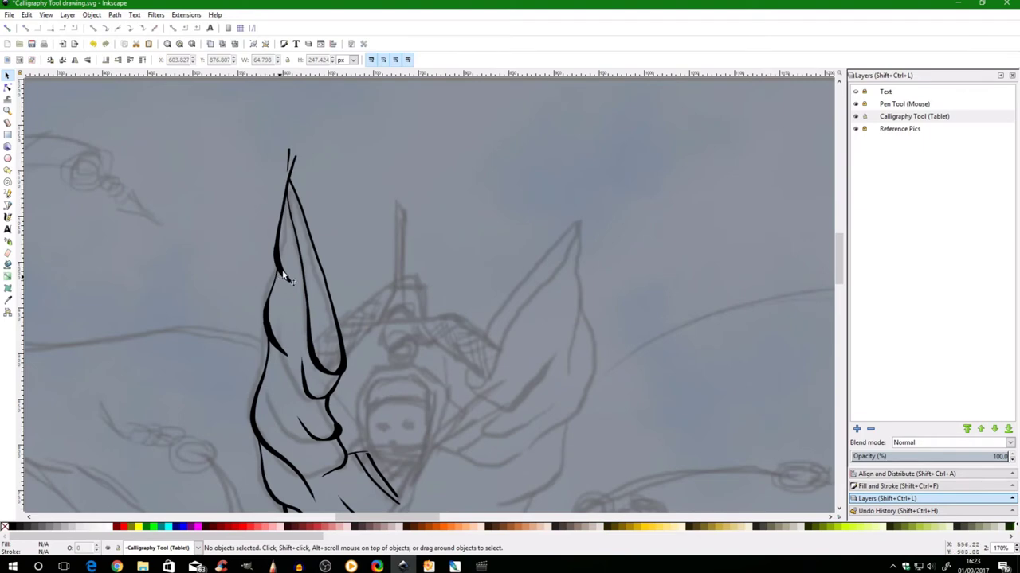
pyautogui.click(289, 156)
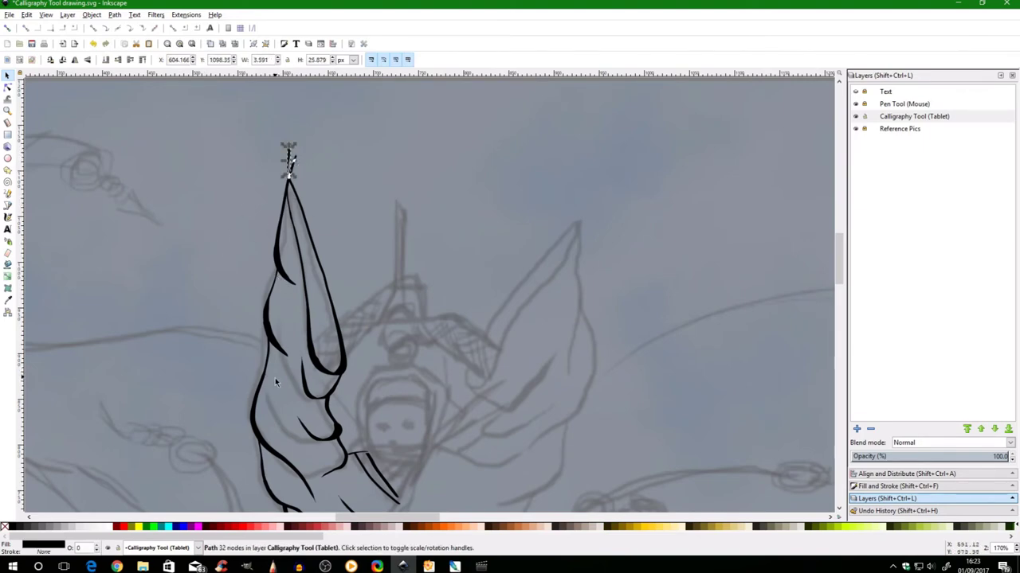
pyautogui.press('Delete')
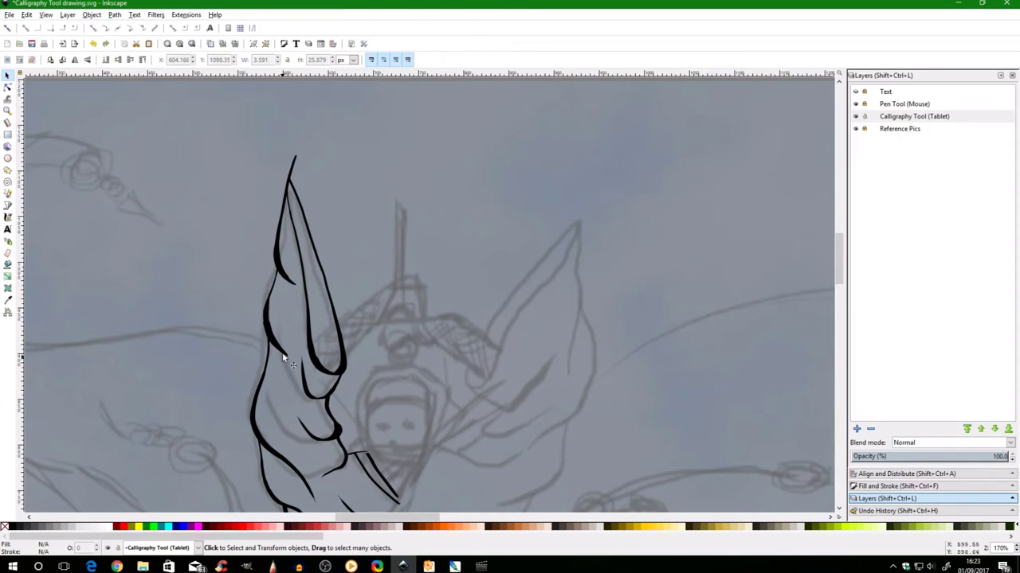
# Cut off the protruding tip end, delete the fragment, and zoom out
pyautogui.click(294, 159)
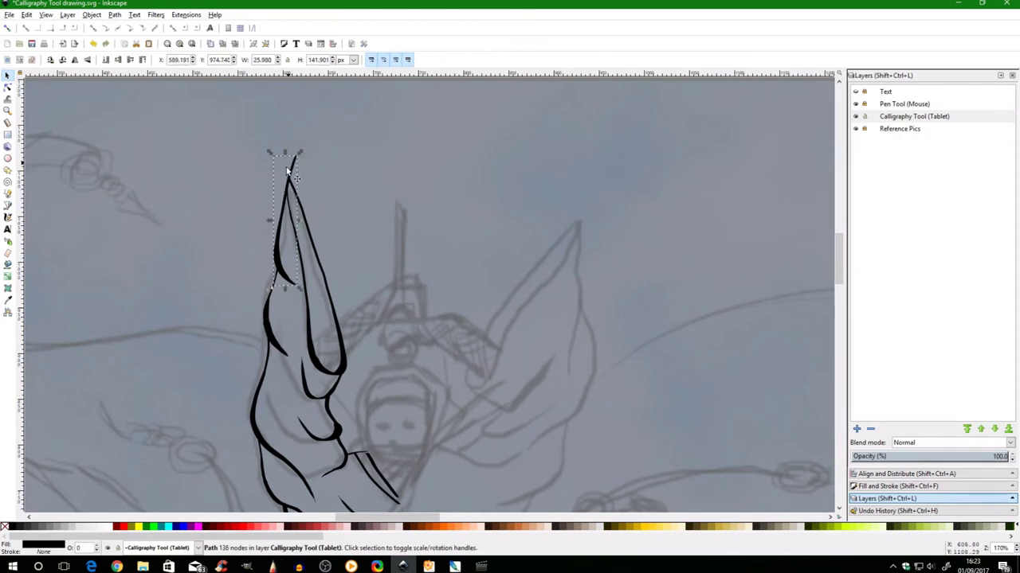
pyautogui.click(8, 254)
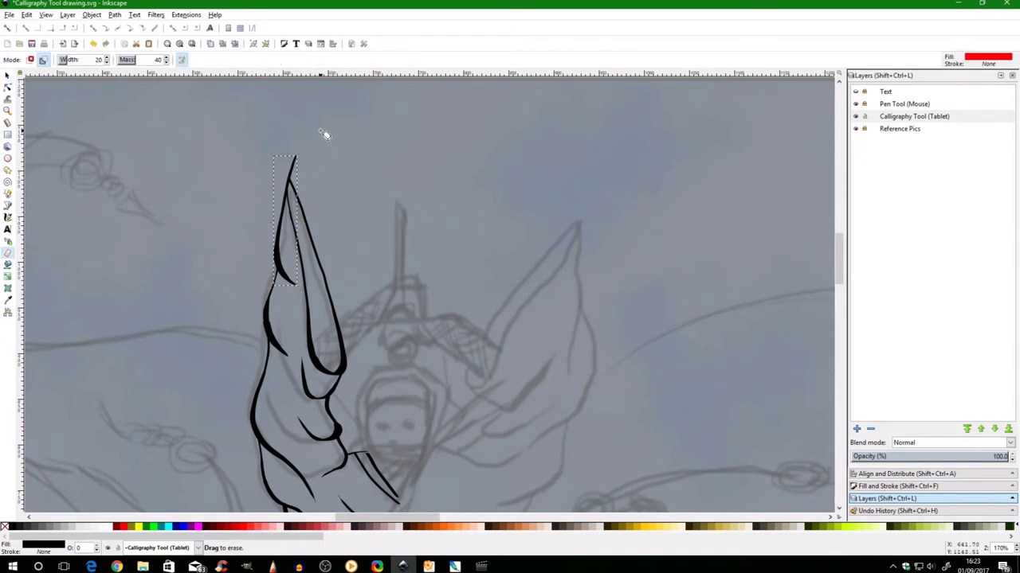
pyautogui.moveTo(298, 187); pyautogui.dragTo(278, 153)
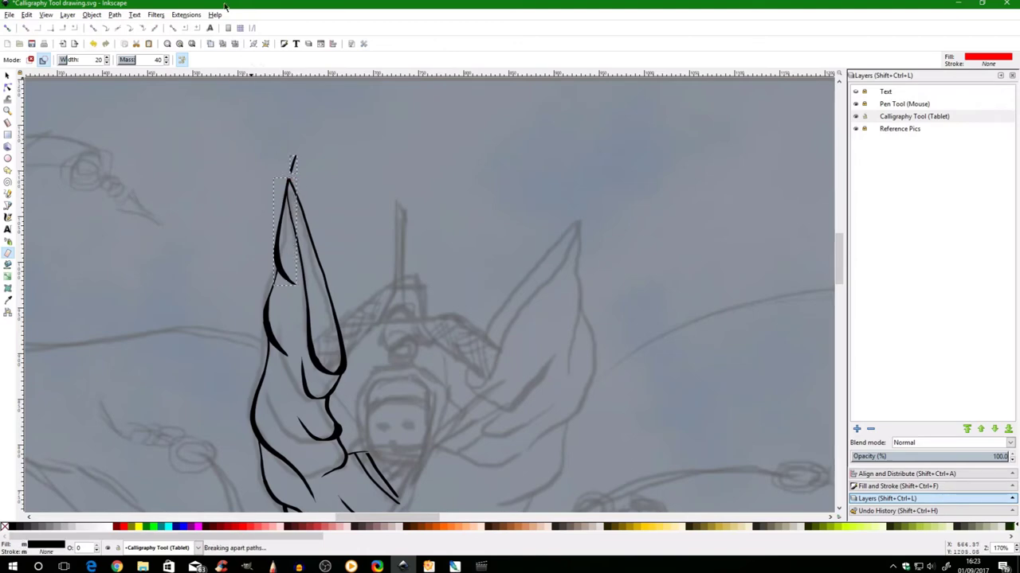
pyautogui.press('s')
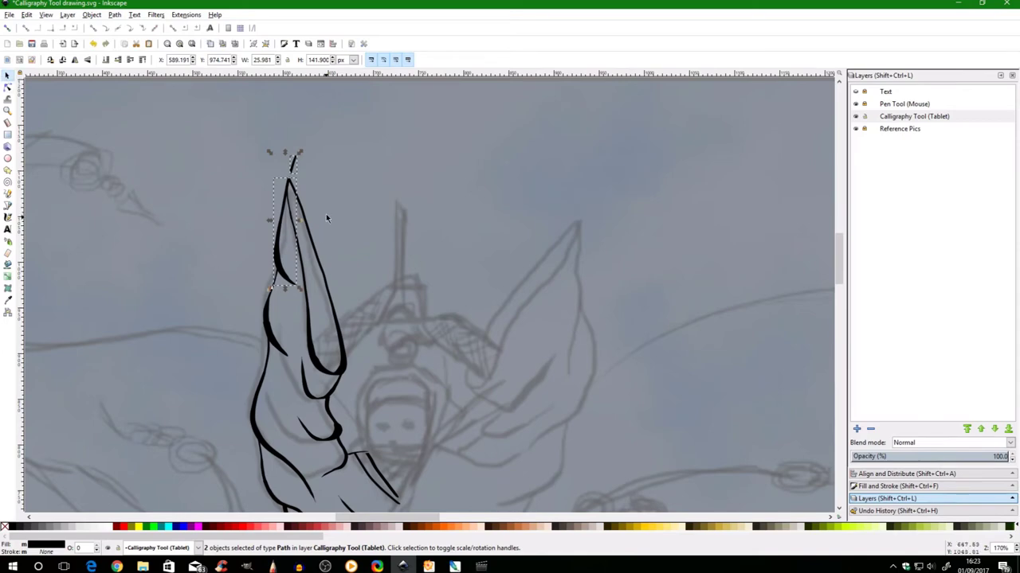
pyautogui.click(327, 163)
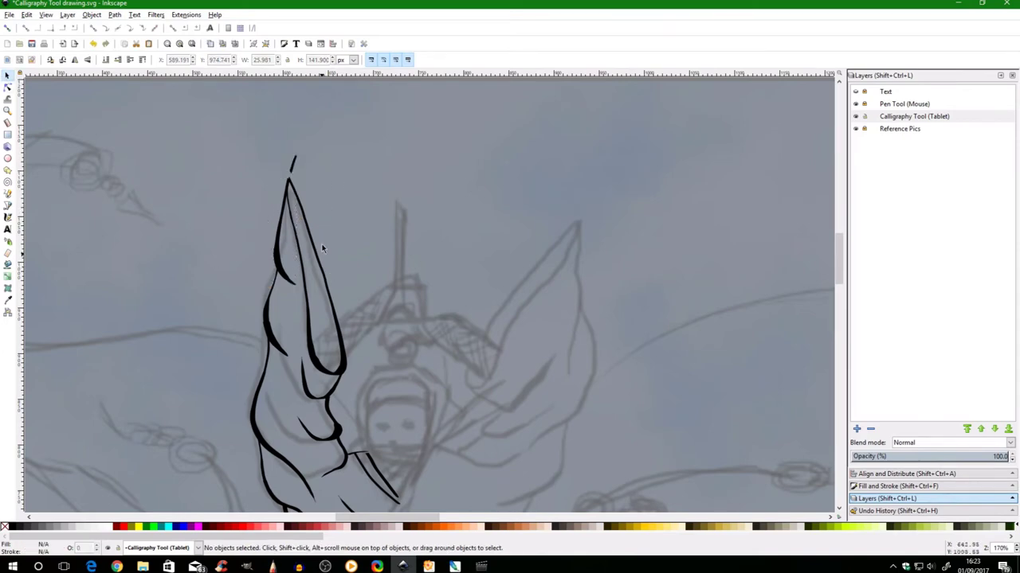
pyautogui.click(291, 163)
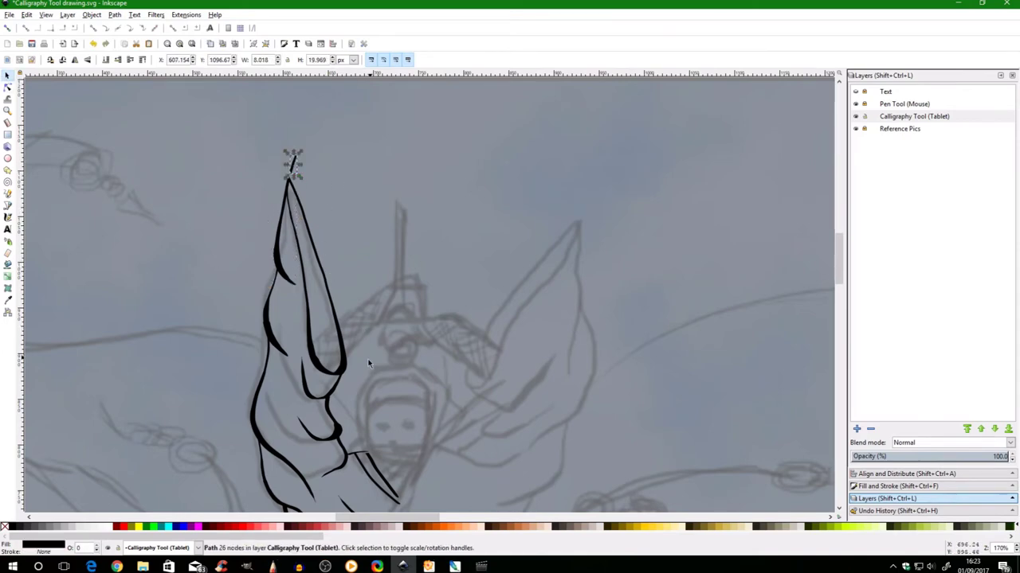
pyautogui.press('Delete')
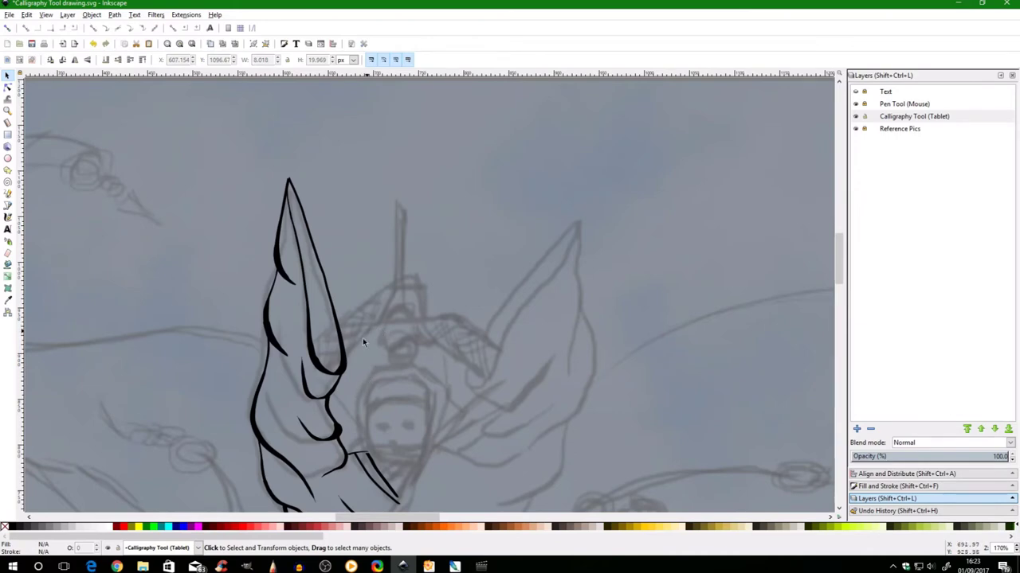
pyautogui.press('-')
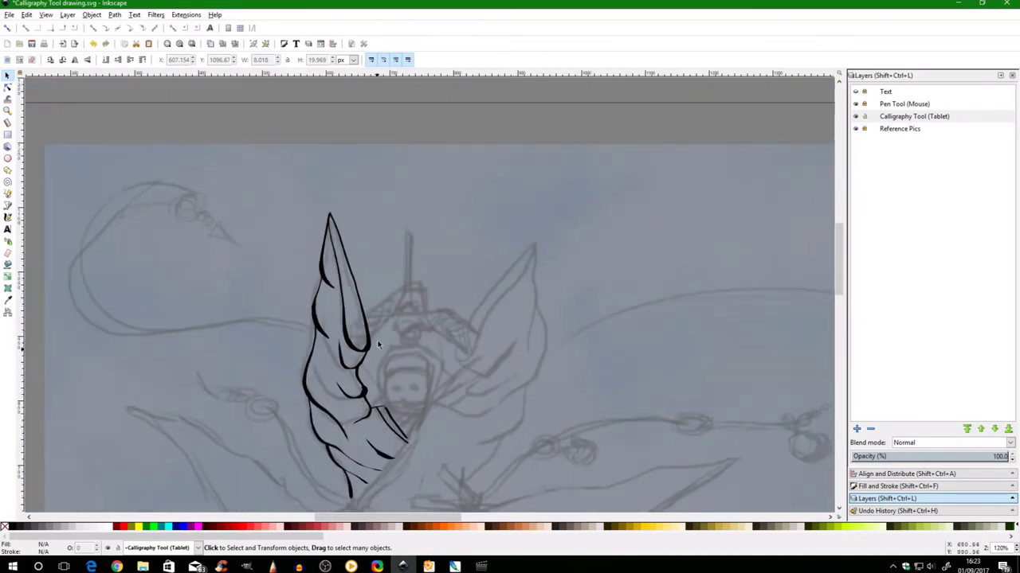
# Make Pen Tool (Mouse) the current layer and select the Pencil freehand tool
pyautogui.moveTo(840, 239); pyautogui.dragTo(833, 244)
pyautogui.moveTo(398, 521)
pyautogui.mouseDown()
pyautogui.moveTo(422, 522)
pyautogui.moveTo(413, 522)
pyautogui.mouseUp()
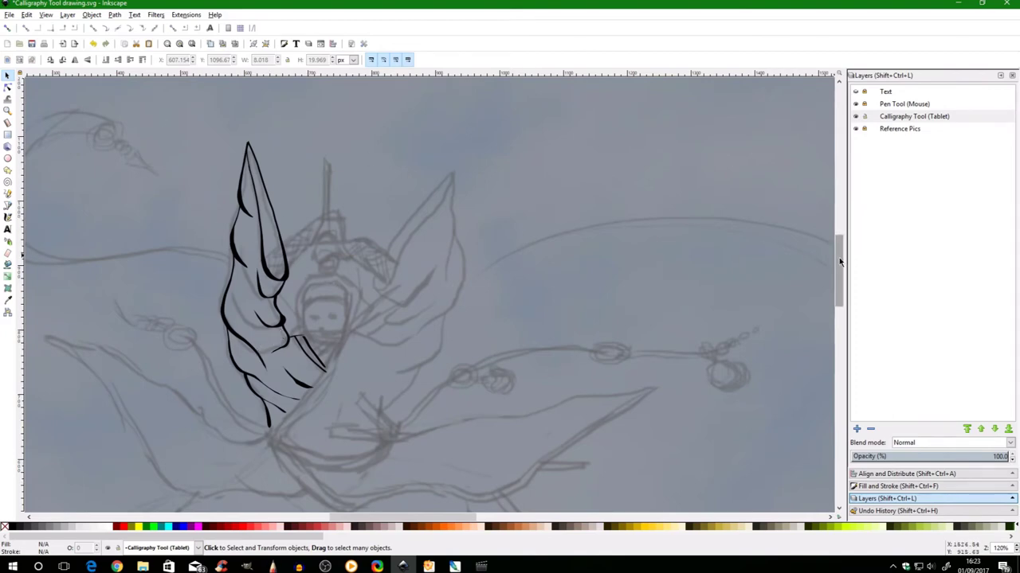
pyautogui.moveTo(839, 261); pyautogui.dragTo(839, 258)
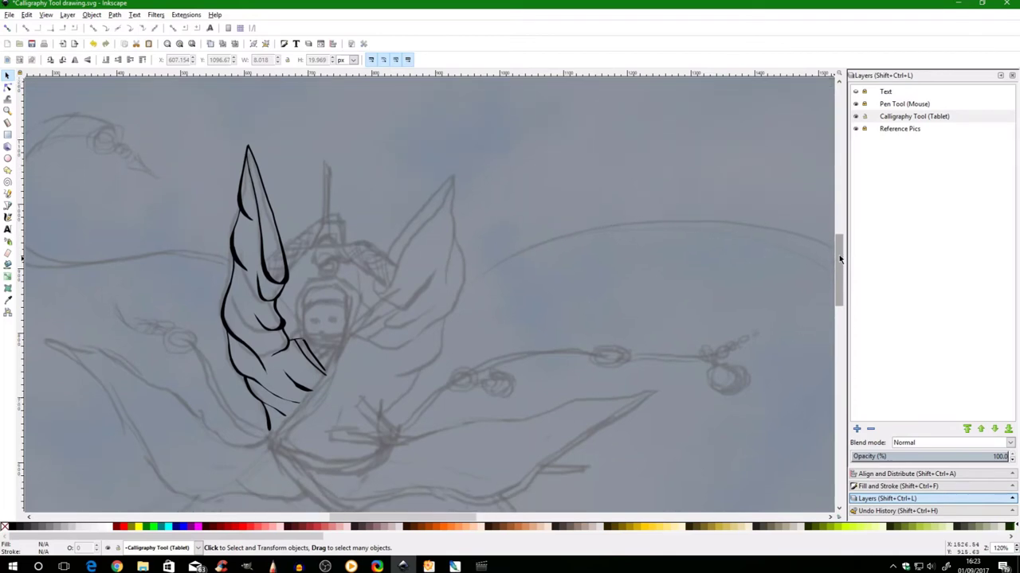
pyautogui.moveTo(412, 522); pyautogui.dragTo(408, 522)
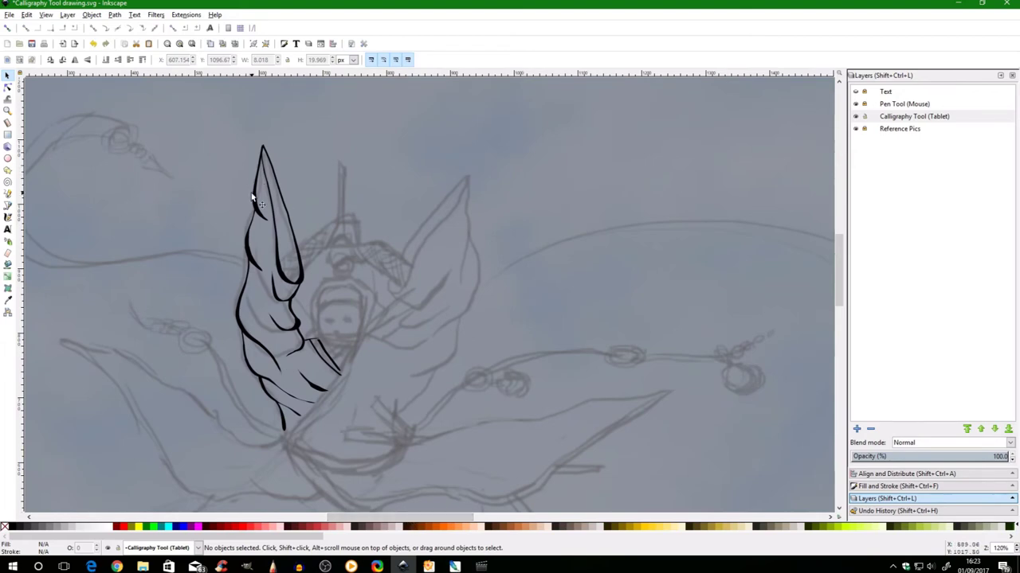
pyautogui.click(867, 118)
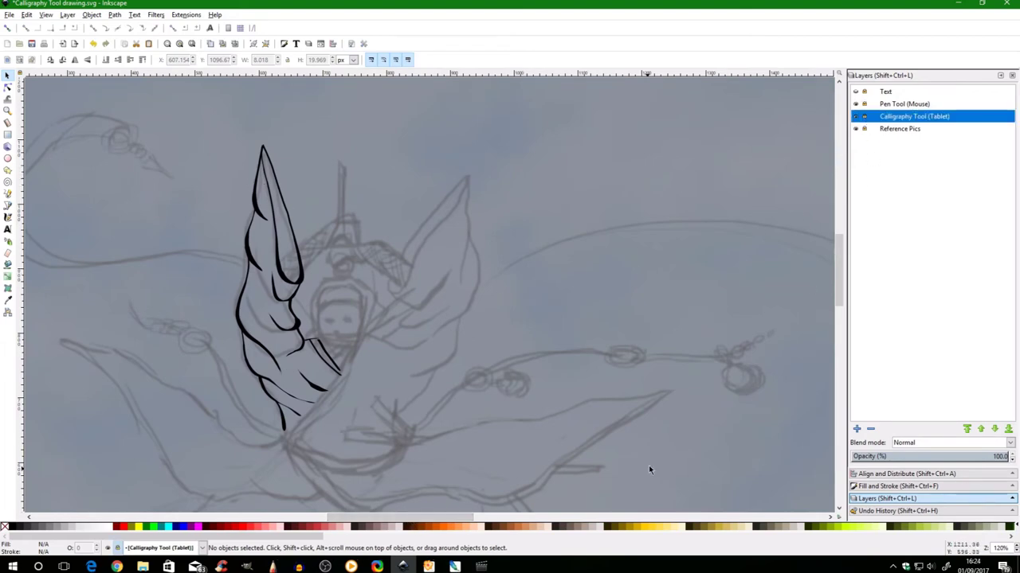
pyautogui.click(883, 105)
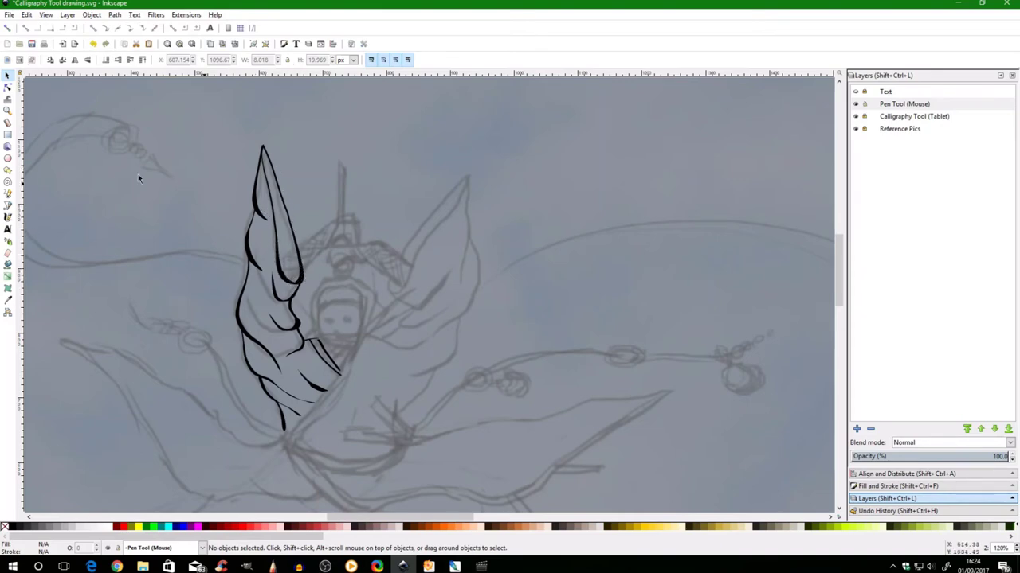
pyautogui.click(8, 196)
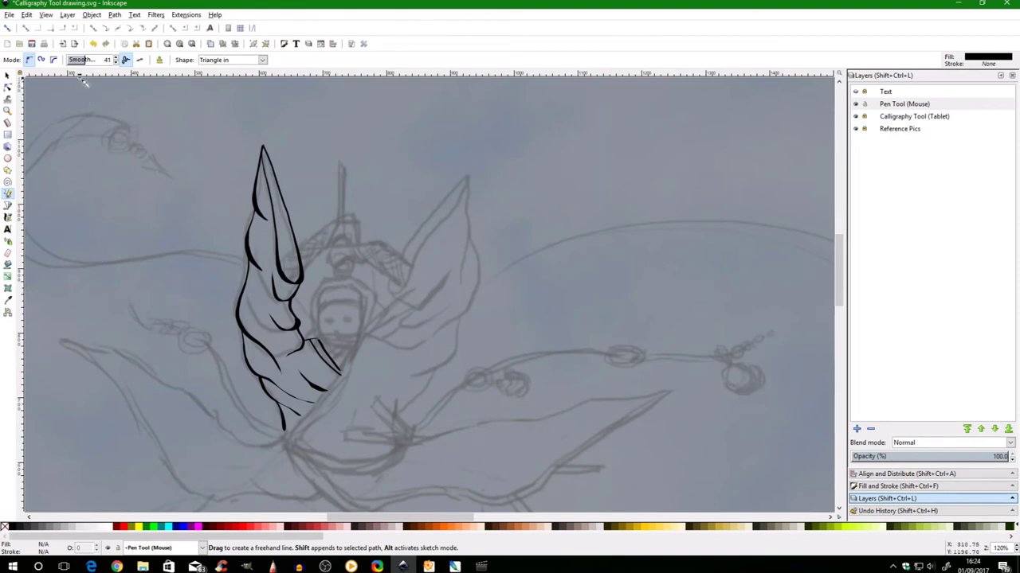
# Keep the Triangle in shape and draw a horizontal pencil line above the sketch, redrawing it once
pyautogui.click(263, 60)
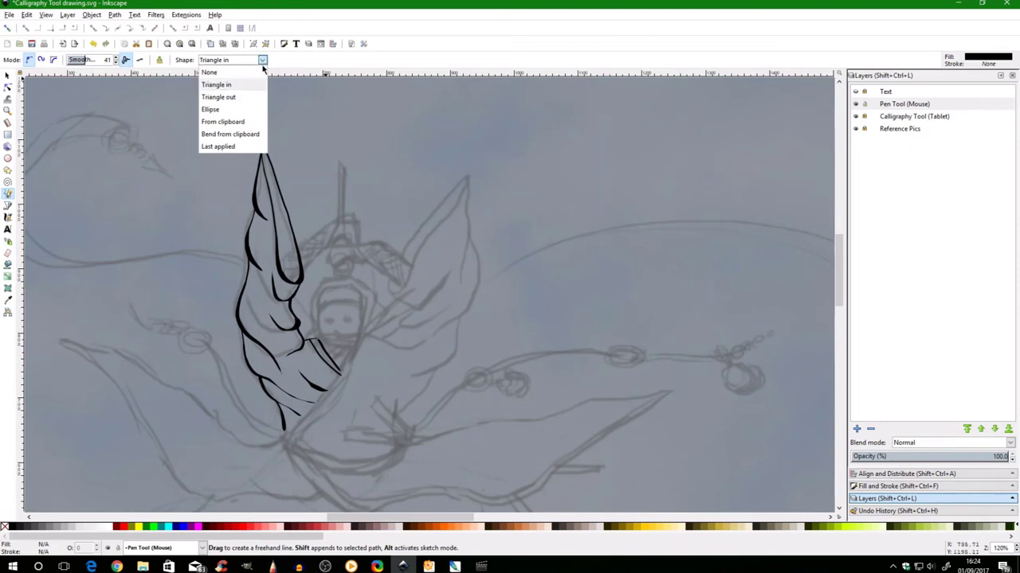
pyautogui.click(211, 85)
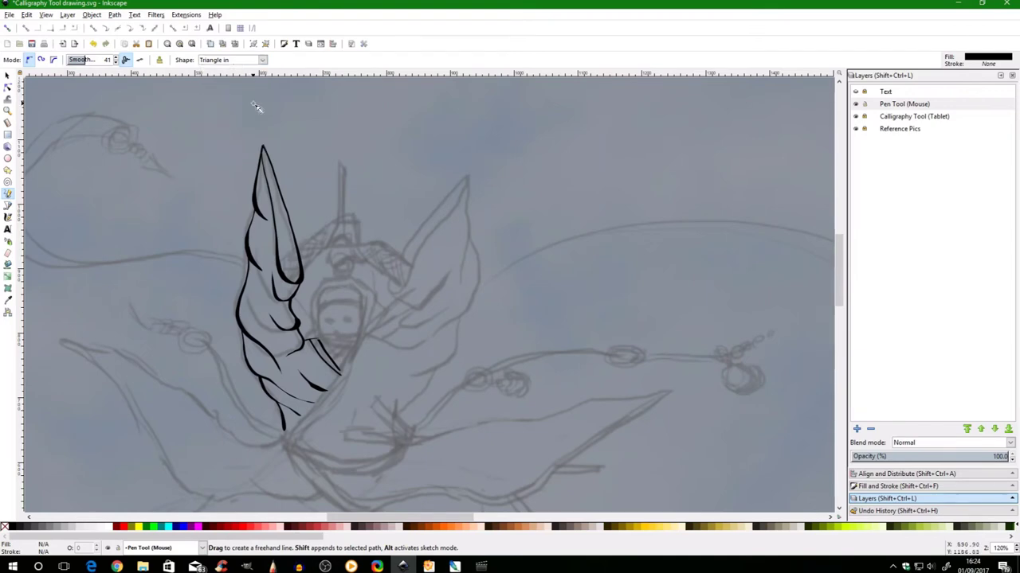
pyautogui.moveTo(234, 114)
pyautogui.mouseDown()
pyautogui.moveTo(425, 133)
pyautogui.moveTo(445, 115)
pyautogui.mouseUp()
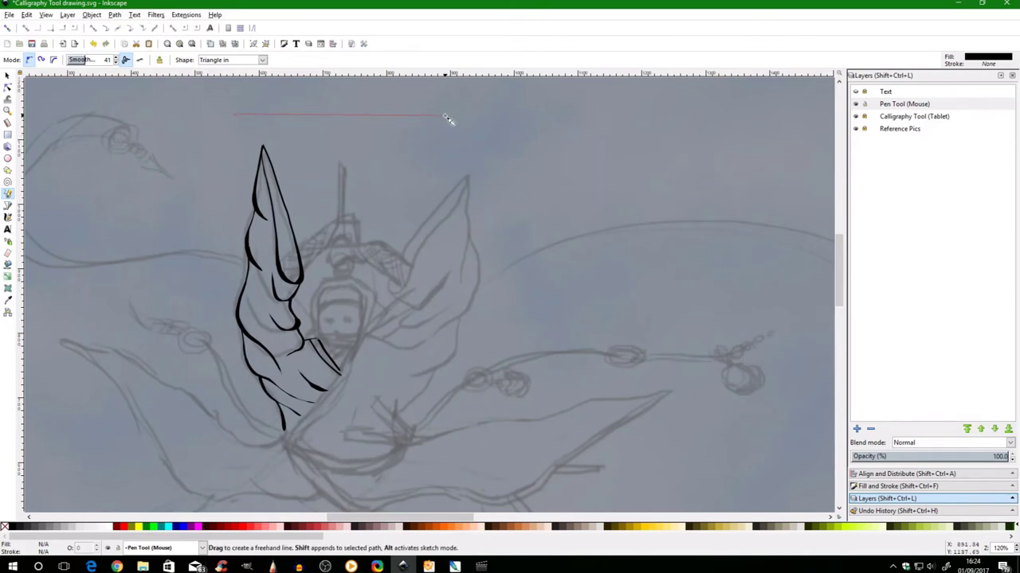
pyautogui.press('Escape')
pyautogui.moveTo(232, 116); pyautogui.dragTo(443, 115)
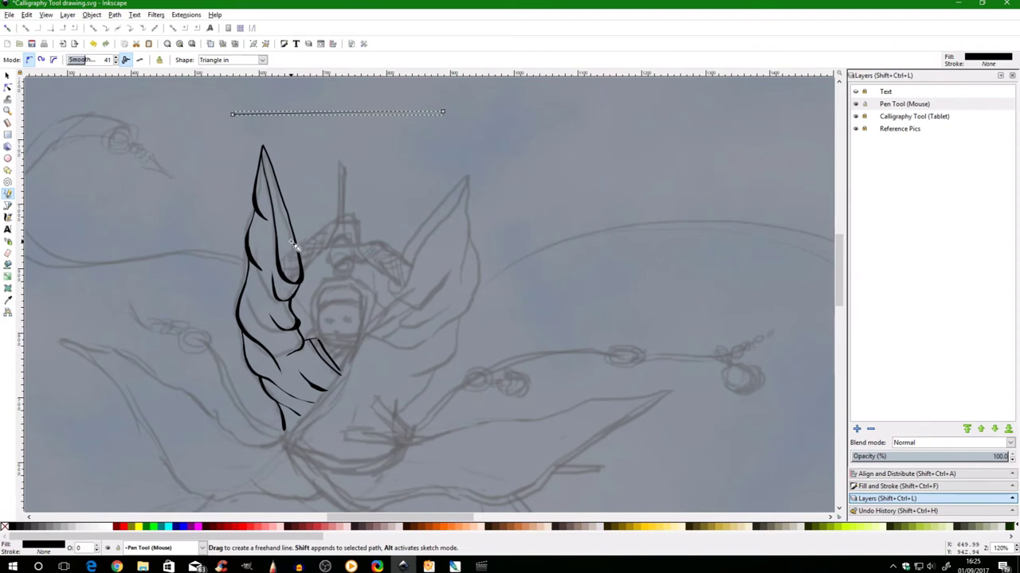
# Move the line's Power Stroke width points so its left end tapers to a fine point
pyautogui.click(7, 89)
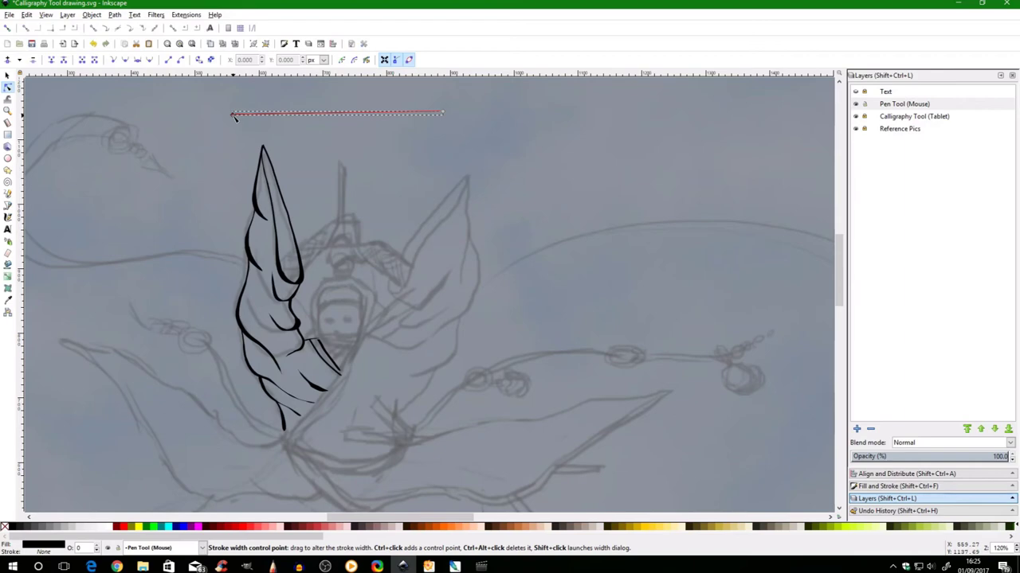
pyautogui.moveTo(234, 116); pyautogui.dragTo(232, 134)
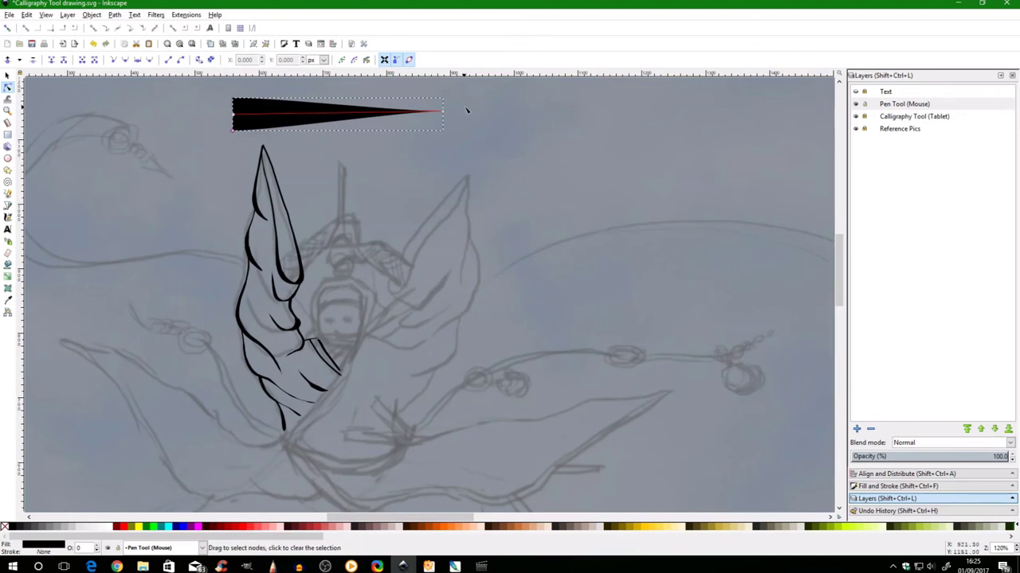
pyautogui.moveTo(443, 111); pyautogui.dragTo(687, 114)
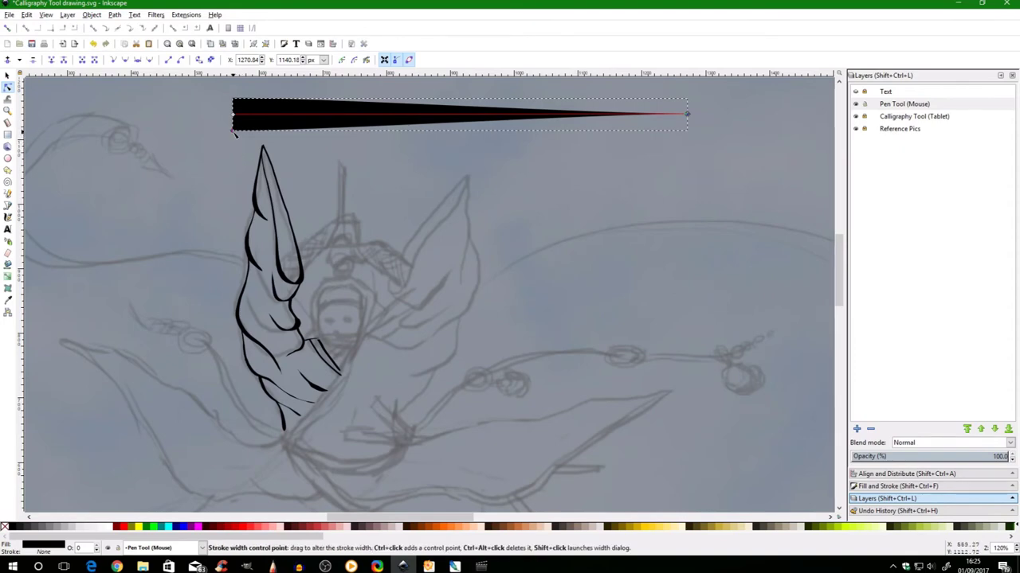
pyautogui.moveTo(236, 132); pyautogui.dragTo(335, 125)
pyautogui.click(371, 155)
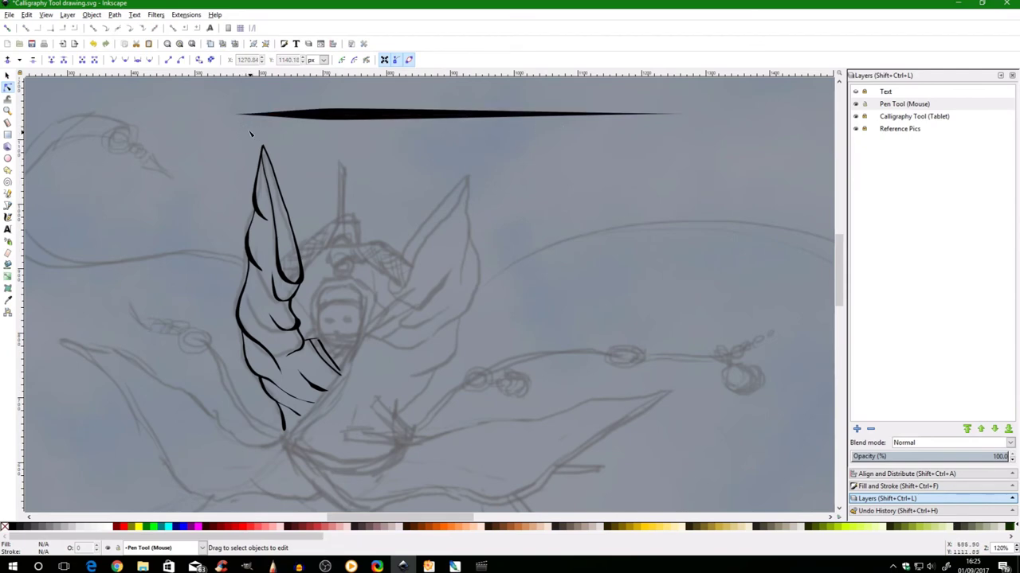
# Thicken the long black stroke by dragging its Power Stroke width knot outward
pyautogui.click(384, 118)
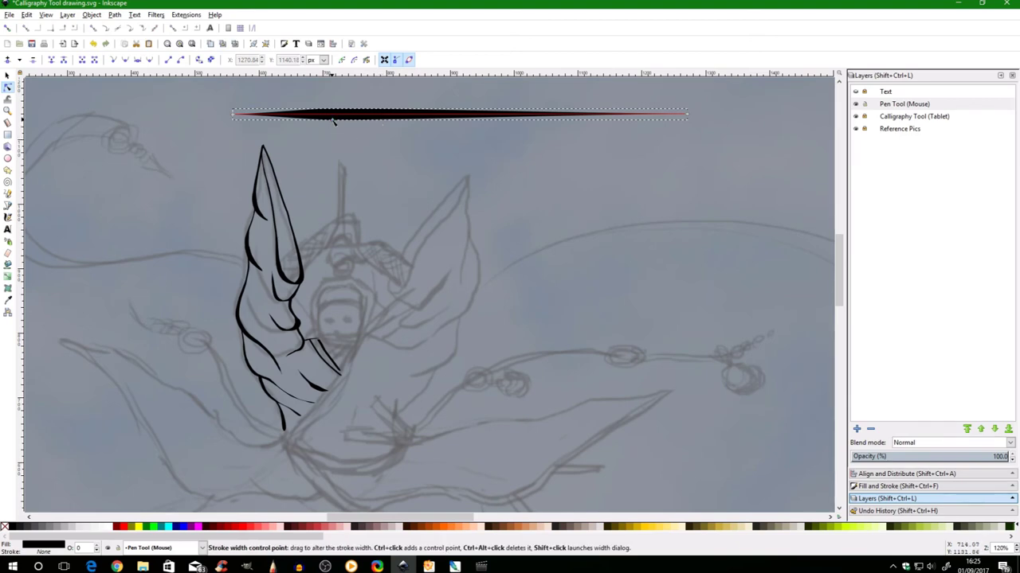
pyautogui.moveTo(334, 120)
pyautogui.mouseDown()
pyautogui.moveTo(447, 128)
pyautogui.moveTo(448, 118)
pyautogui.mouseUp()
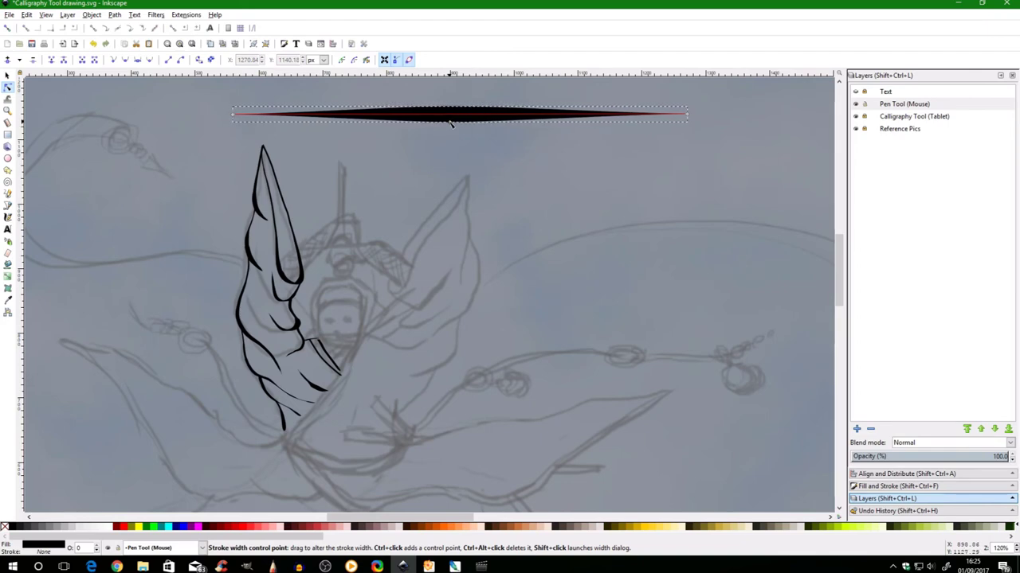
pyautogui.click(441, 142)
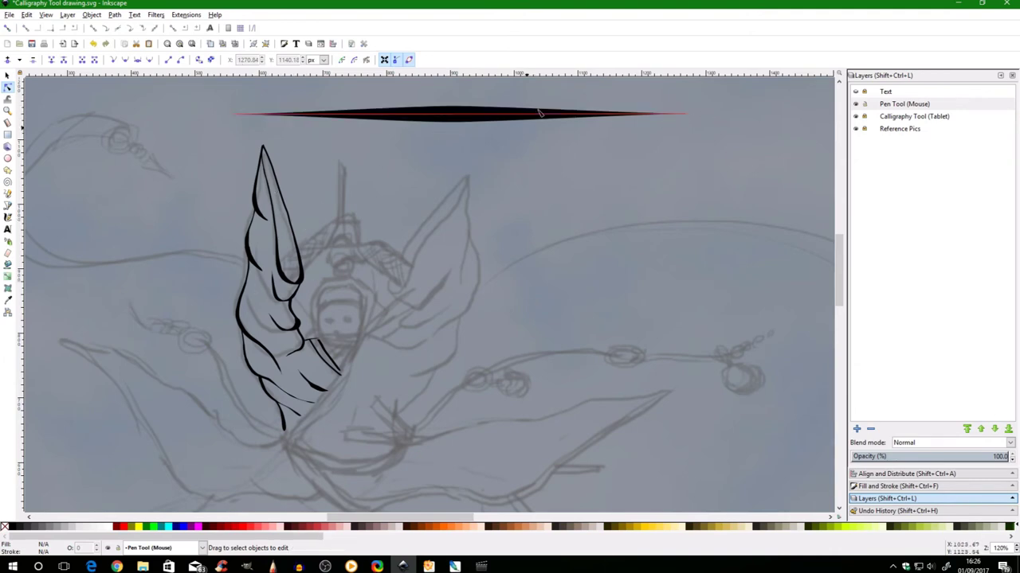
# Move the long stroke's widest point along the path and widen it further
pyautogui.click(489, 117)
pyautogui.moveTo(451, 124)
pyautogui.mouseDown()
pyautogui.moveTo(685, 122)
pyautogui.moveTo(690, 163)
pyautogui.moveTo(686, 135)
pyautogui.moveTo(597, 125)
pyautogui.moveTo(319, 139)
pyautogui.moveTo(671, 120)
pyautogui.moveTo(311, 136)
pyautogui.moveTo(260, 122)
pyautogui.mouseUp()
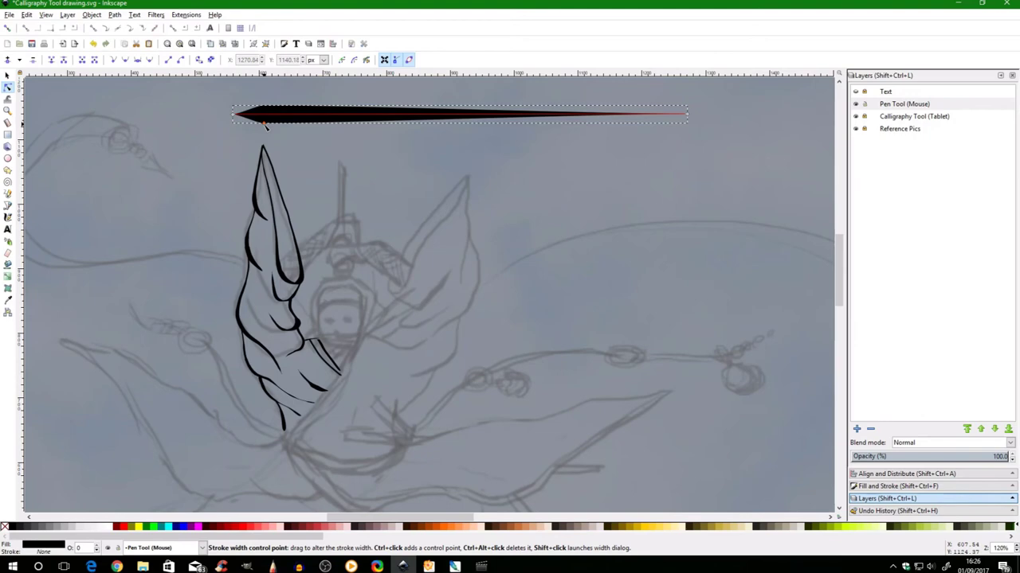
pyautogui.moveTo(264, 124)
pyautogui.mouseDown()
pyautogui.moveTo(658, 127)
pyautogui.moveTo(608, 129)
pyautogui.mouseUp()
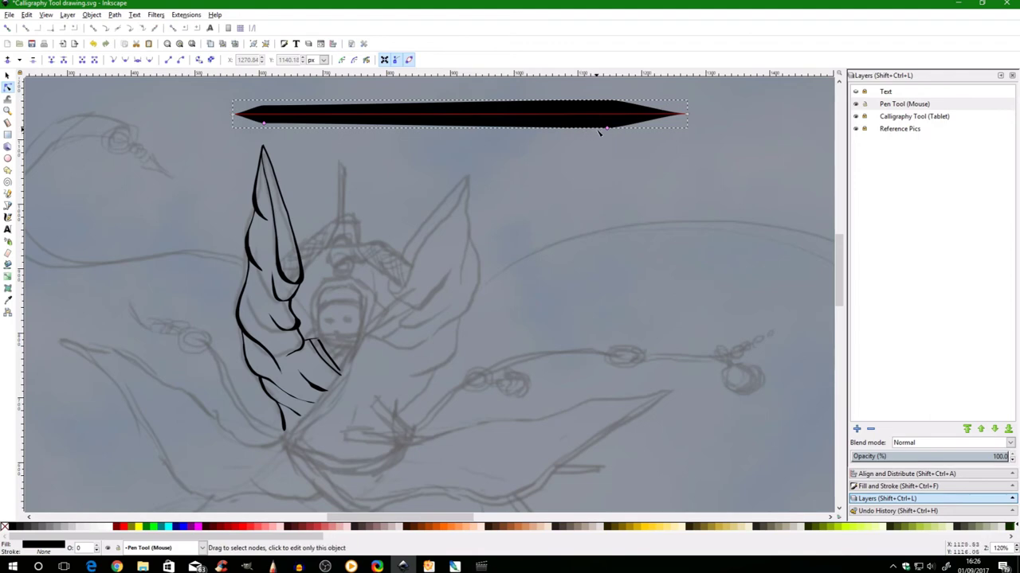
# Pull in the long stroke's width knots at its left end and thick right part, leaving a slim taper
pyautogui.moveTo(610, 129); pyautogui.dragTo(634, 125)
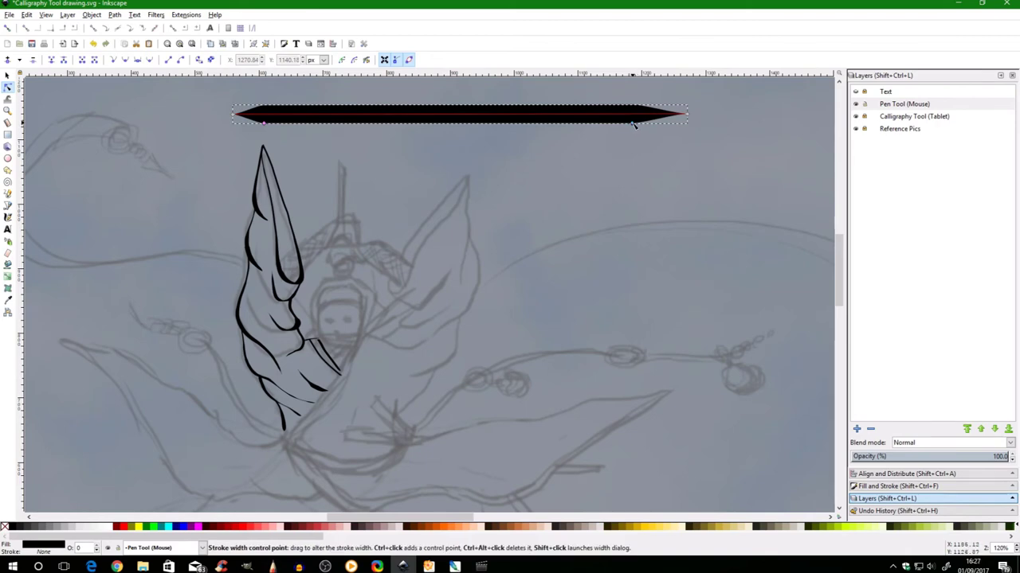
pyautogui.moveTo(634, 126); pyautogui.dragTo(448, 118)
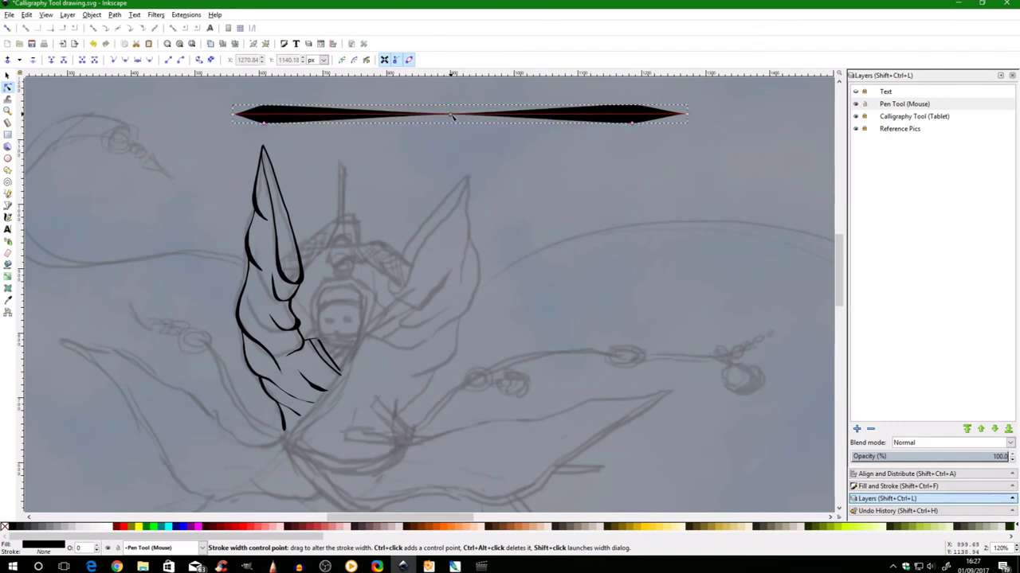
pyautogui.click(448, 132)
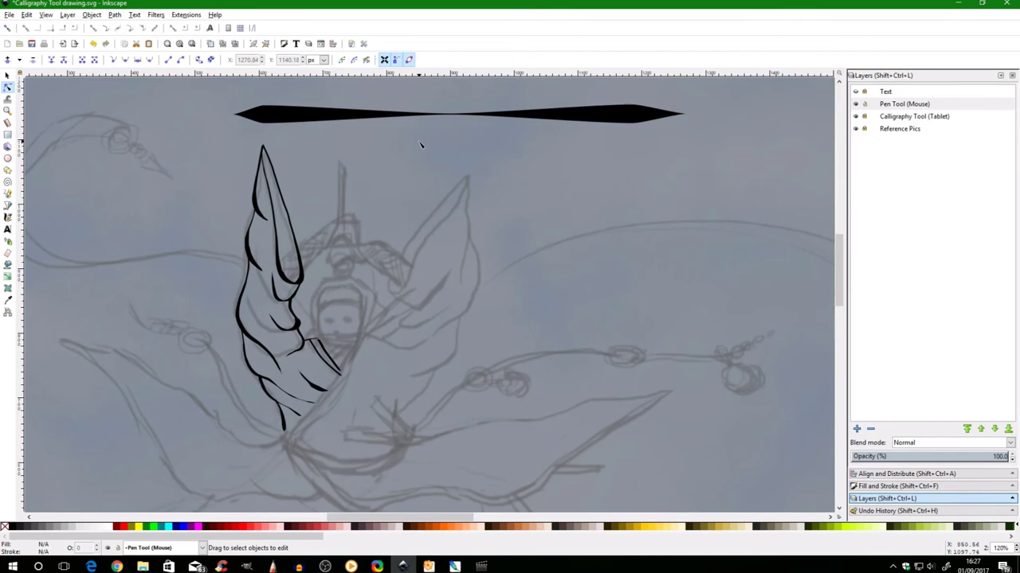
pyautogui.click(269, 118)
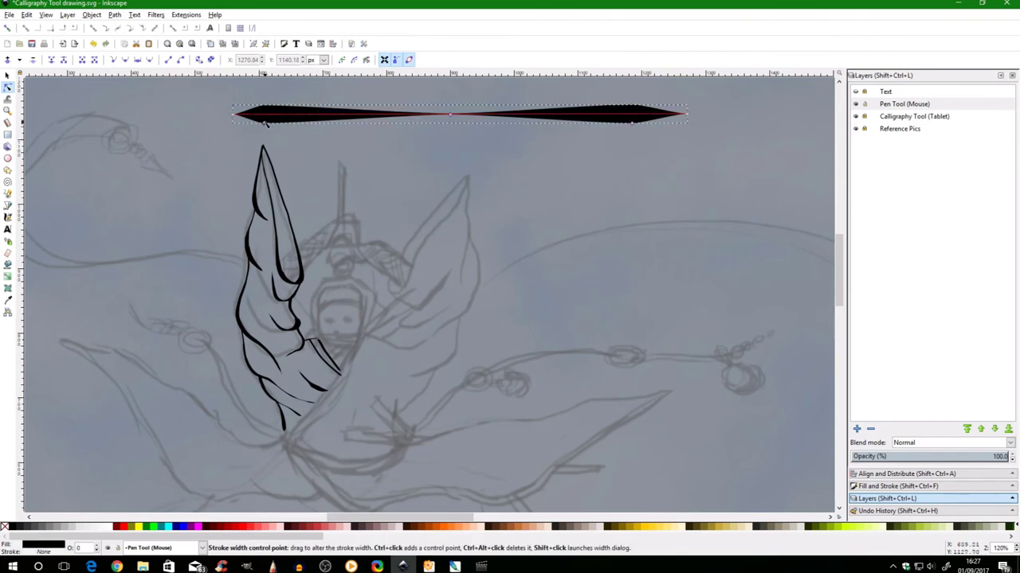
pyautogui.moveTo(268, 121); pyautogui.dragTo(268, 119)
pyautogui.moveTo(635, 126); pyautogui.dragTo(635, 118)
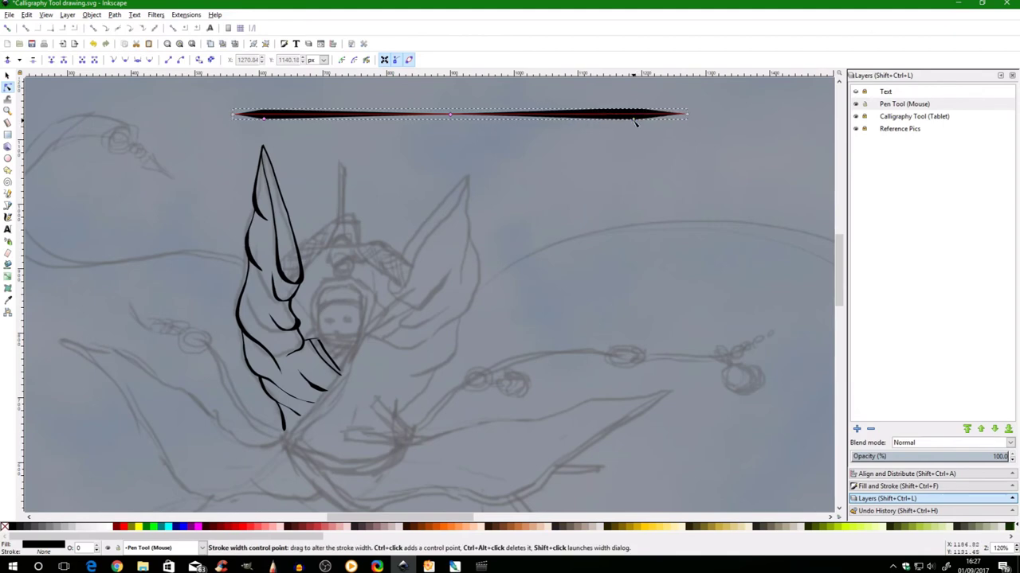
pyautogui.click(545, 152)
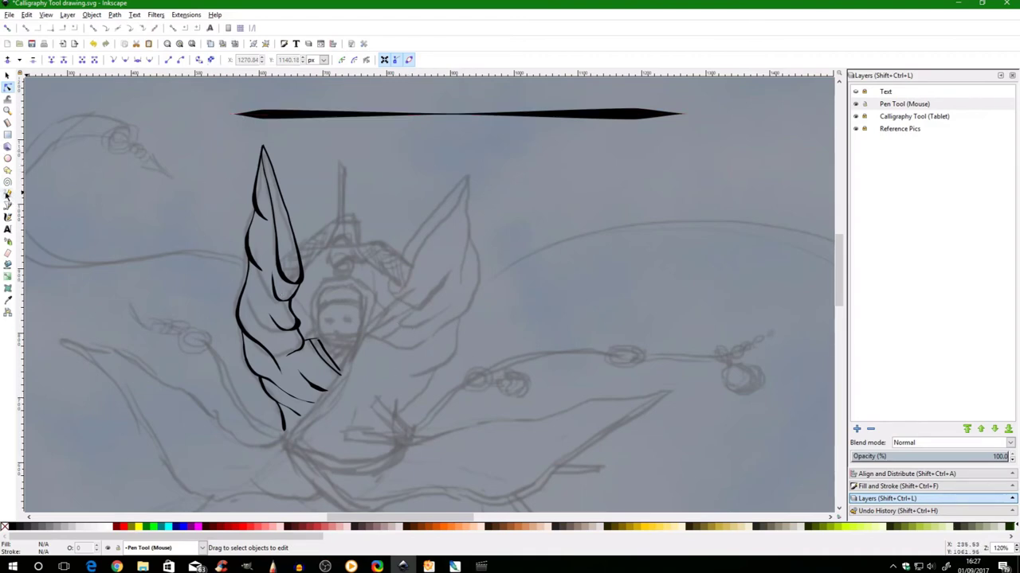
# Draw a freehand pencil line from the right wing tip down along its inner edge
pyautogui.click(7, 194)
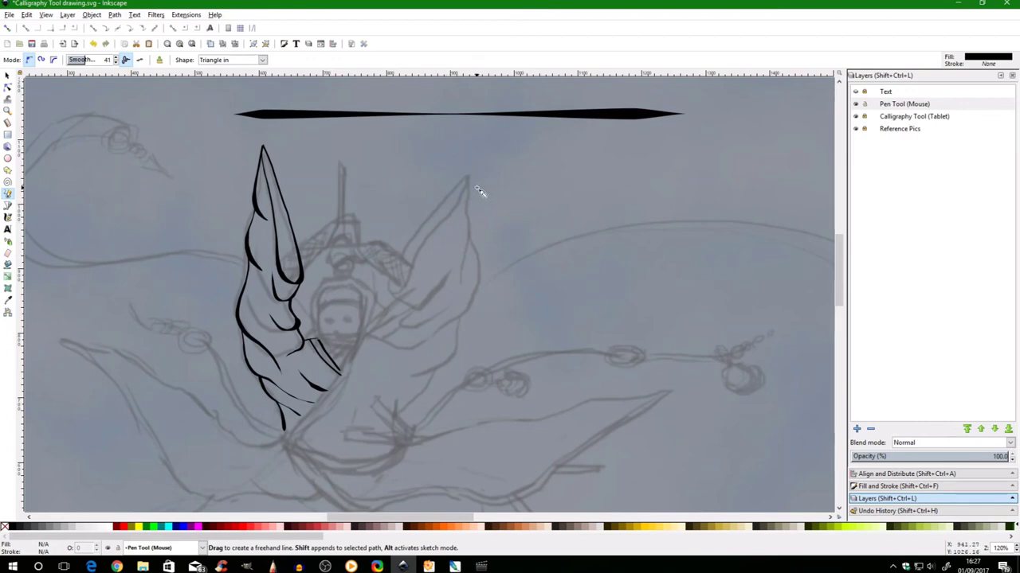
pyautogui.moveTo(471, 179)
pyautogui.mouseDown()
pyautogui.moveTo(505, 199)
pyautogui.moveTo(448, 259)
pyautogui.mouseUp()
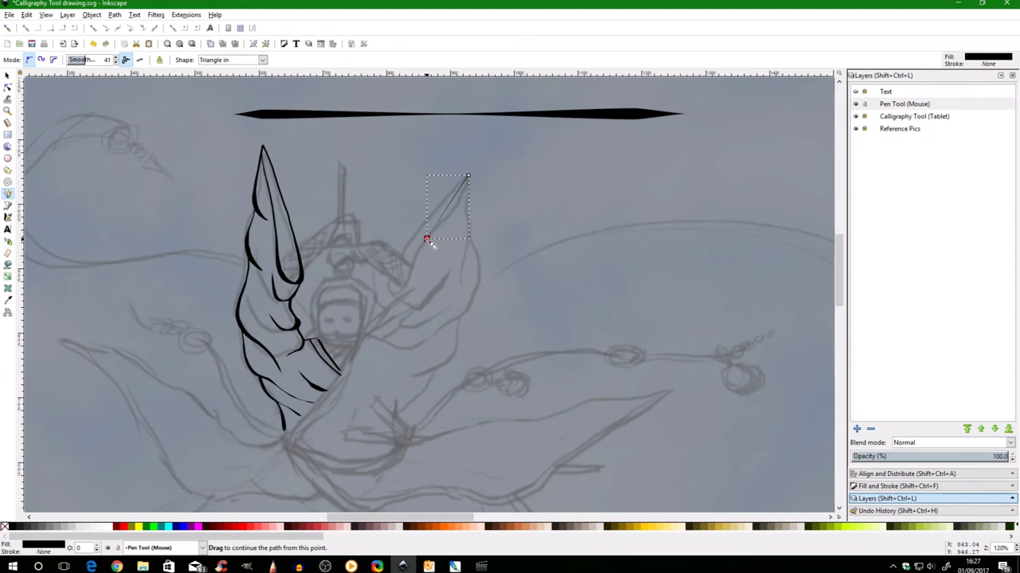
pyautogui.moveTo(430, 244)
pyautogui.mouseDown()
pyautogui.moveTo(414, 278)
pyautogui.moveTo(420, 298)
pyautogui.moveTo(393, 285)
pyautogui.mouseUp()
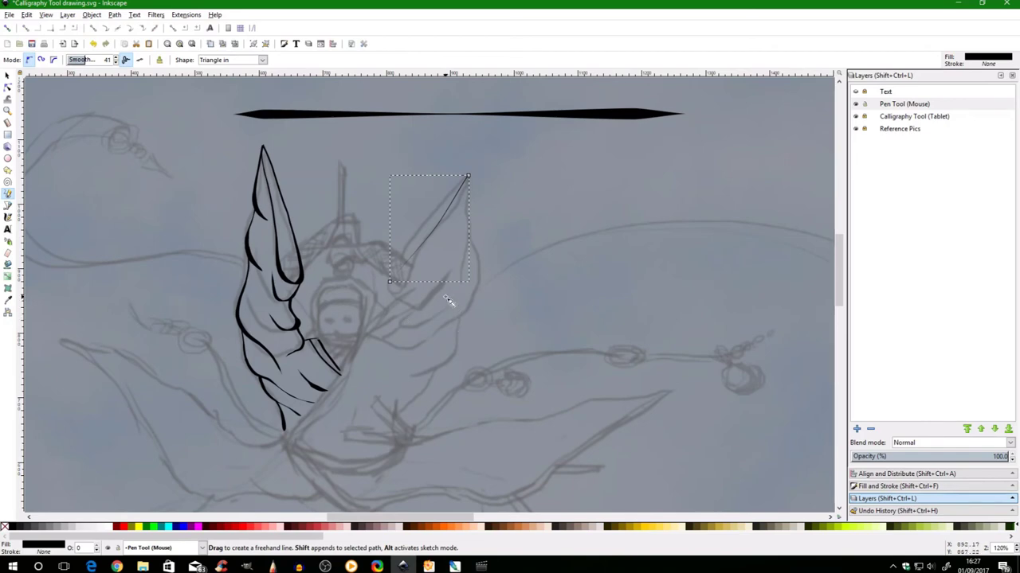
pyautogui.press('n')
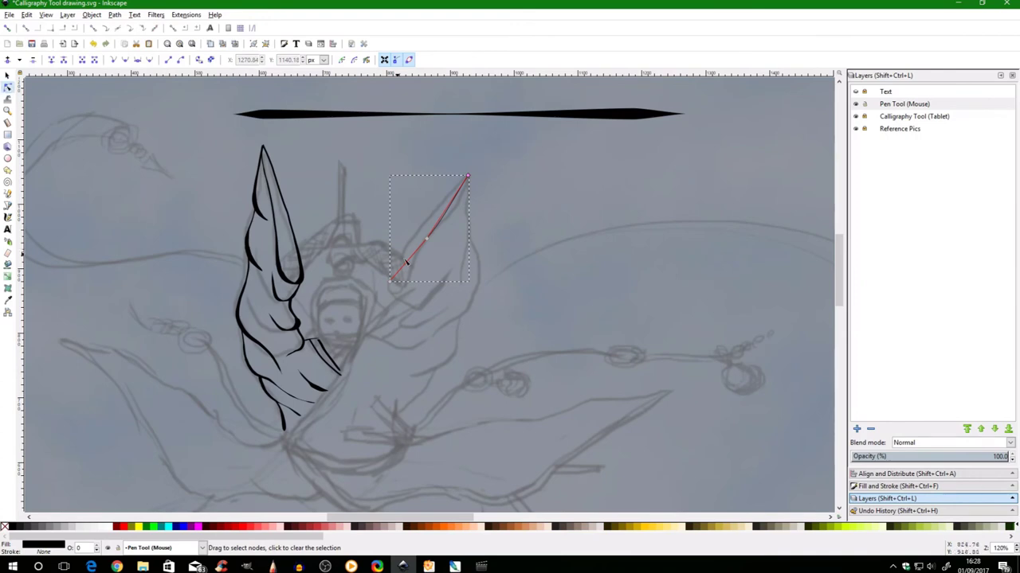
# Bend the wing line's upper and lower segments to follow the wing's inner edge
pyautogui.moveTo(410, 275); pyautogui.dragTo(405, 298)
pyautogui.moveTo(457, 209)
pyautogui.mouseDown()
pyautogui.moveTo(468, 221)
pyautogui.moveTo(462, 216)
pyautogui.mouseUp()
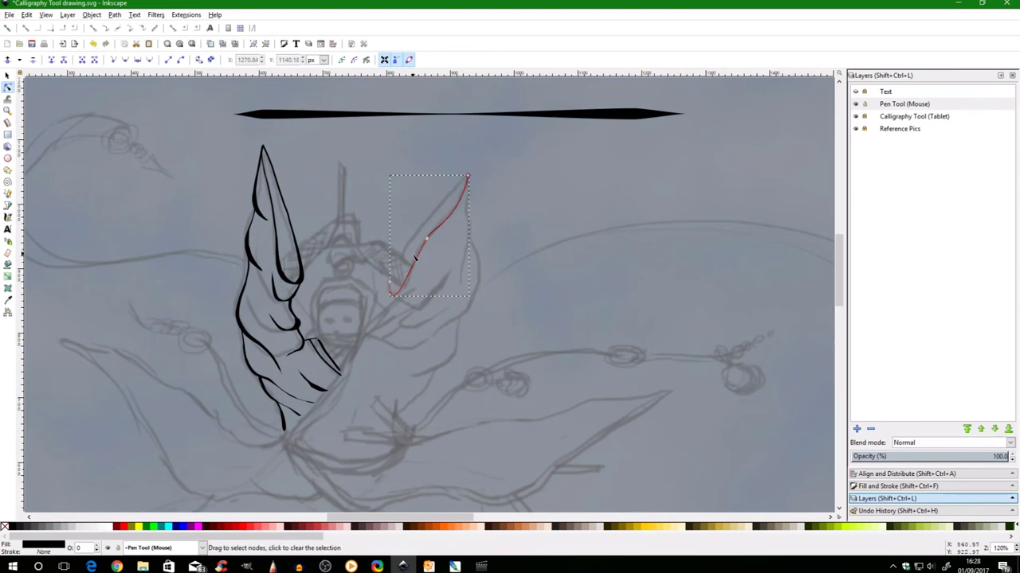
pyautogui.click(428, 236)
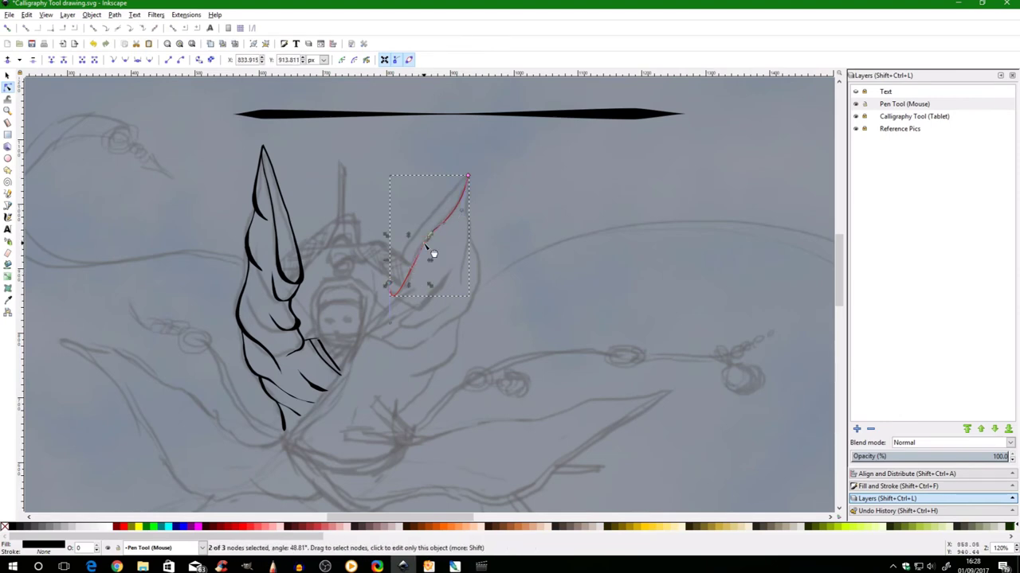
pyautogui.moveTo(409, 273); pyautogui.dragTo(394, 279)
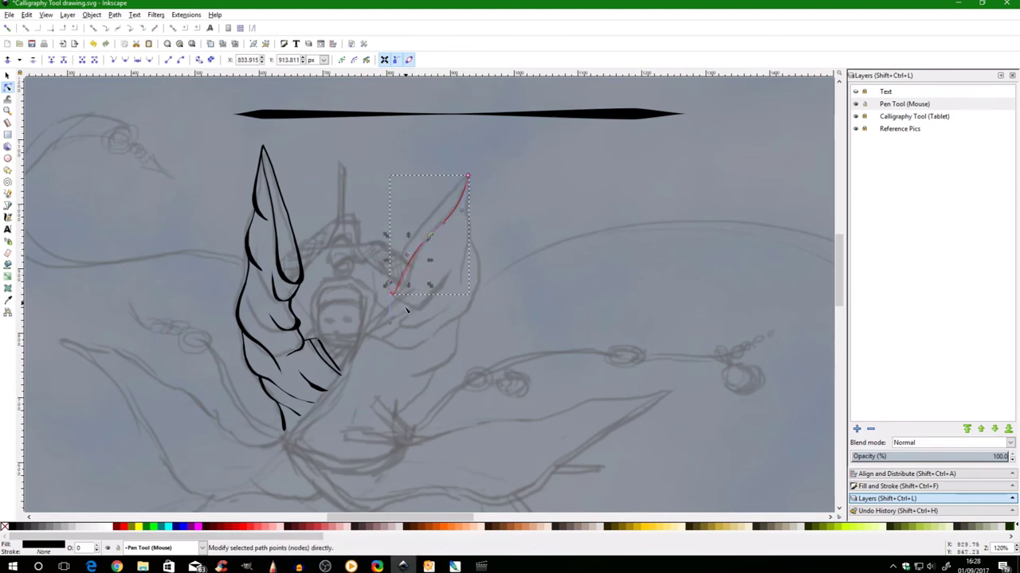
pyautogui.moveTo(394, 326); pyautogui.dragTo(401, 327)
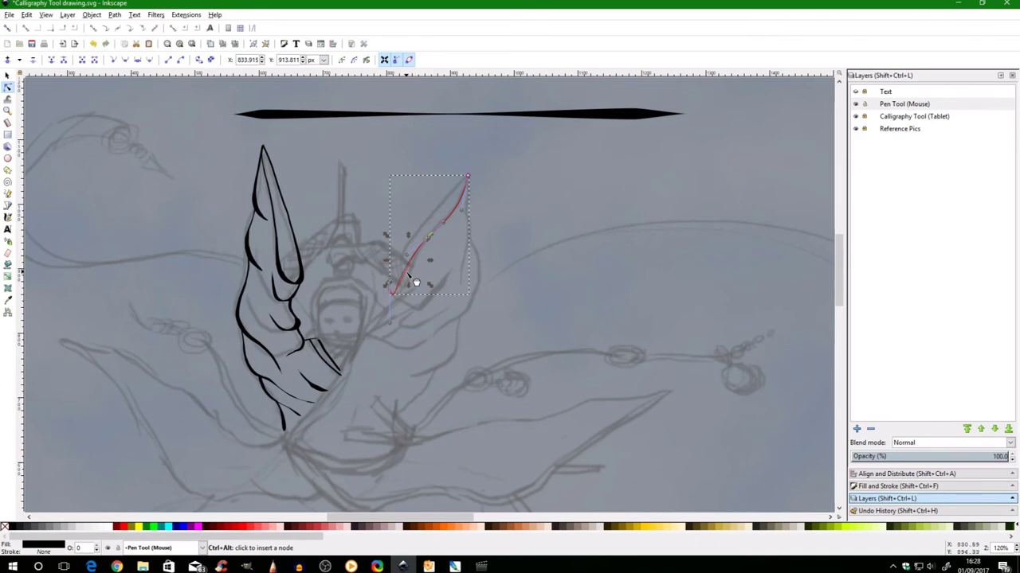
pyautogui.click(499, 295)
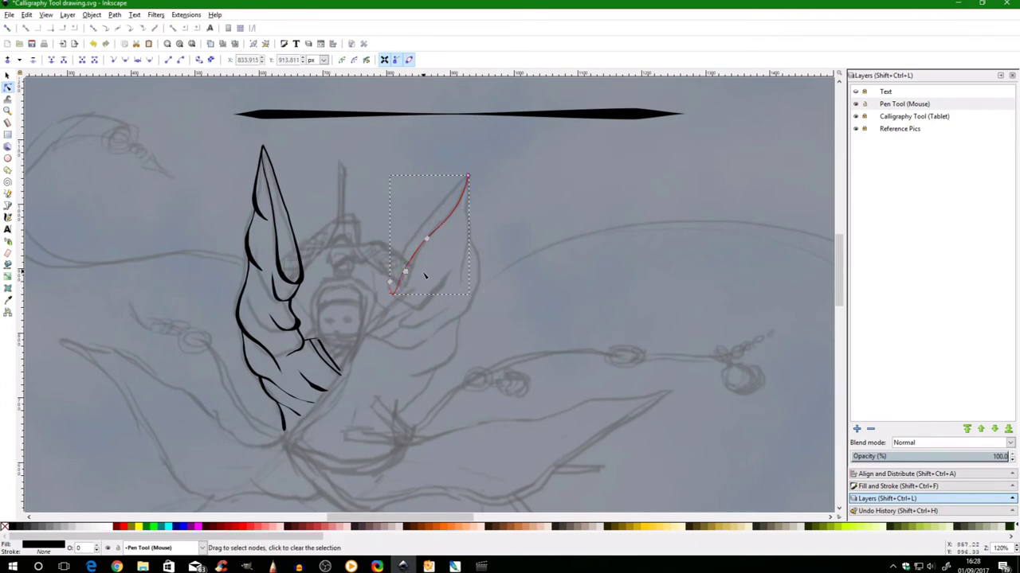
# Tighten the bottom hook and widen the line into a bold tapered black stroke
pyautogui.moveTo(405, 272); pyautogui.dragTo(410, 276)
pyautogui.moveTo(423, 239); pyautogui.dragTo(416, 265)
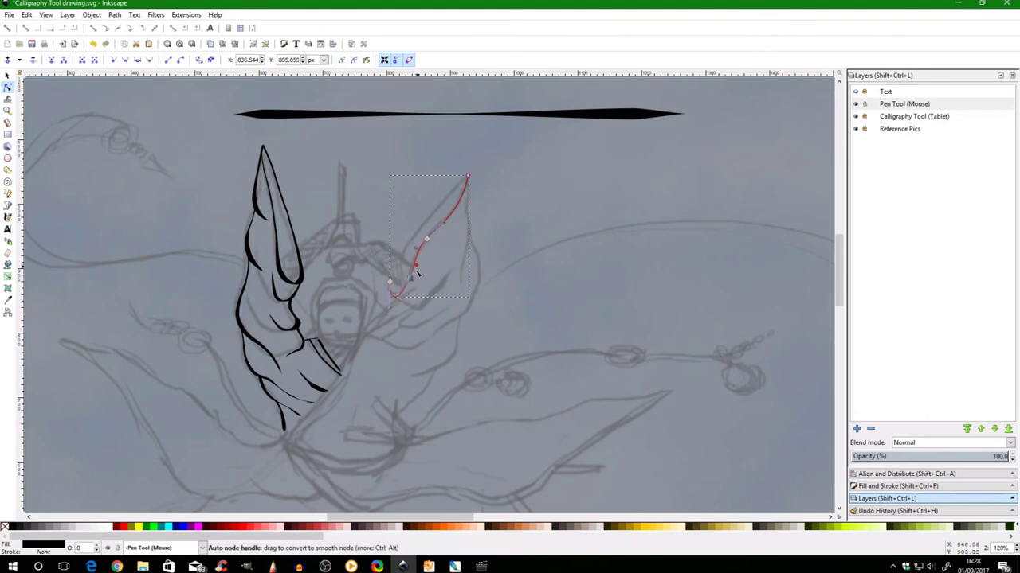
pyautogui.moveTo(391, 308); pyautogui.dragTo(390, 301)
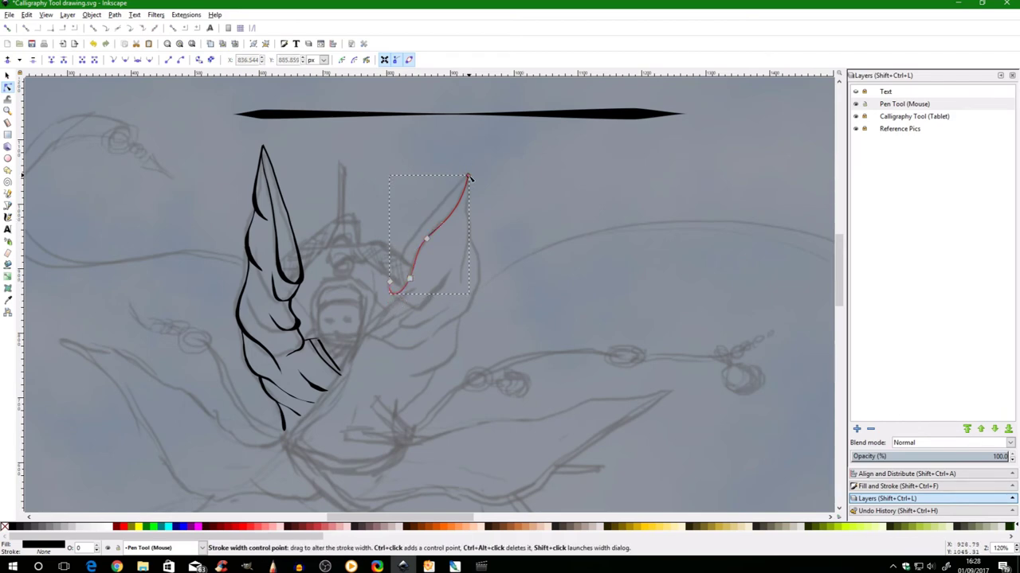
pyautogui.moveTo(469, 178); pyautogui.dragTo(403, 292)
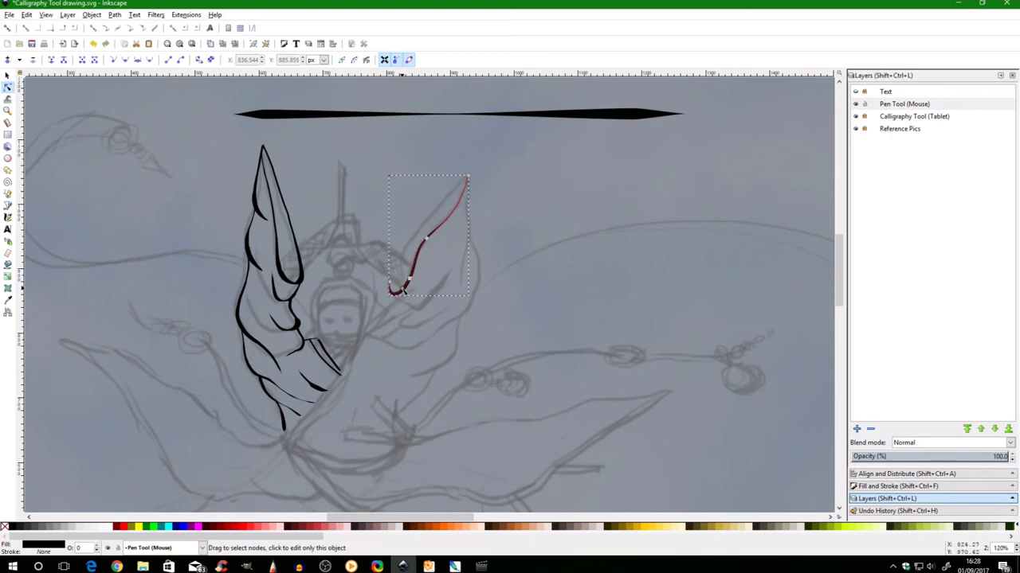
pyautogui.click(510, 255)
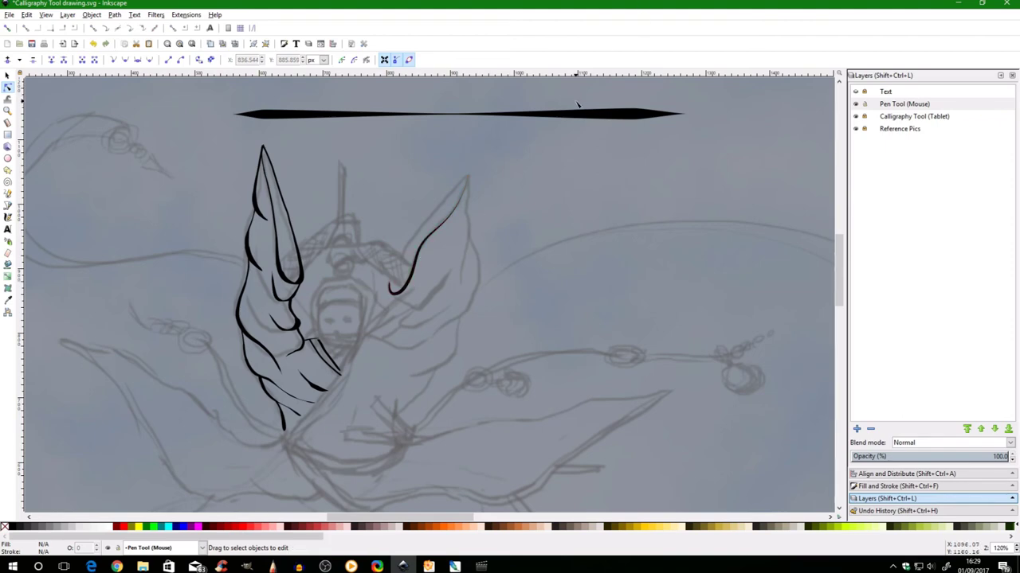
# Draw a pencil line from the bottom hook up to the right wing tip, joining it to the curve
pyautogui.press('p')
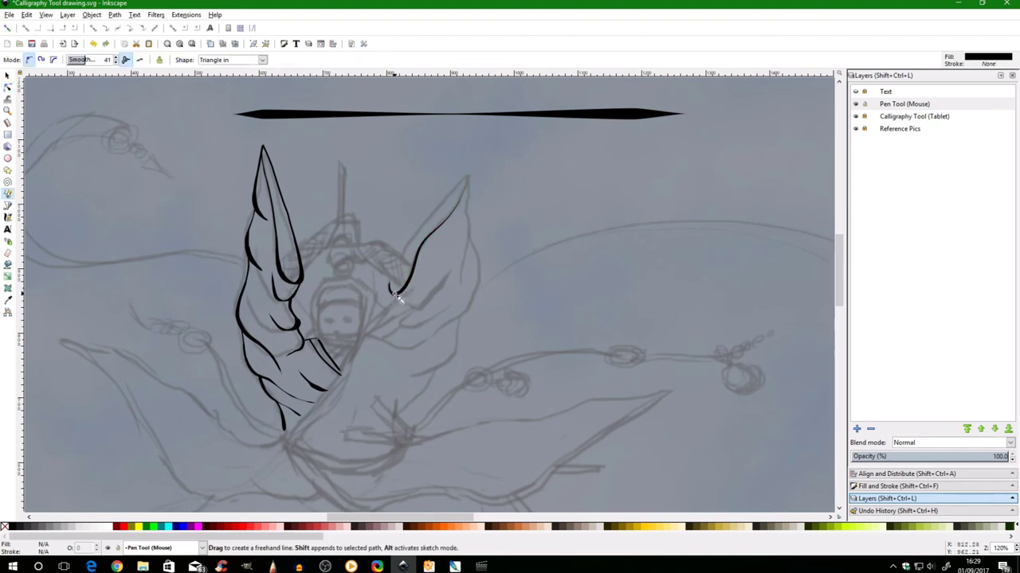
pyautogui.moveTo(398, 295); pyautogui.dragTo(418, 232)
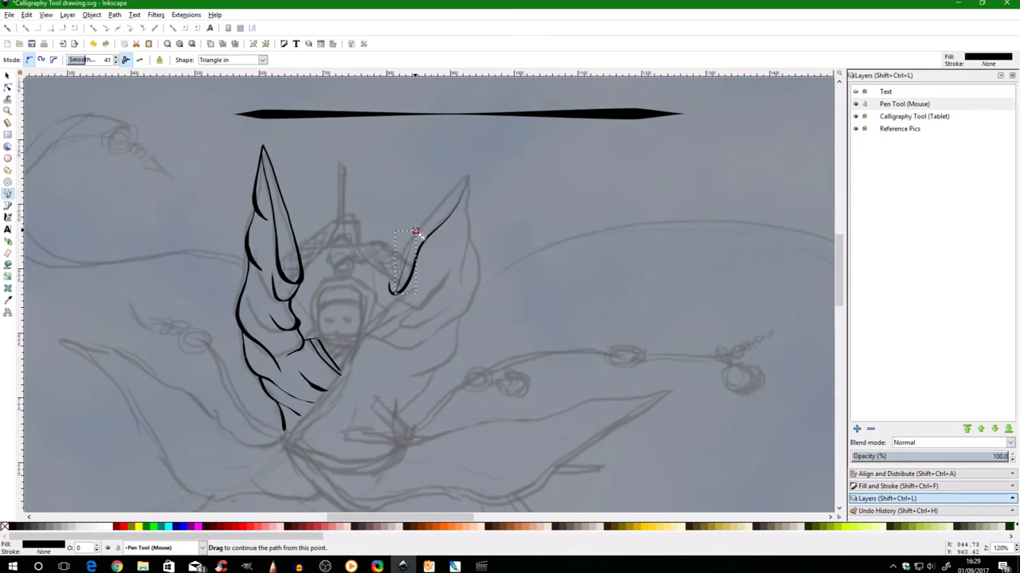
pyautogui.click(416, 233)
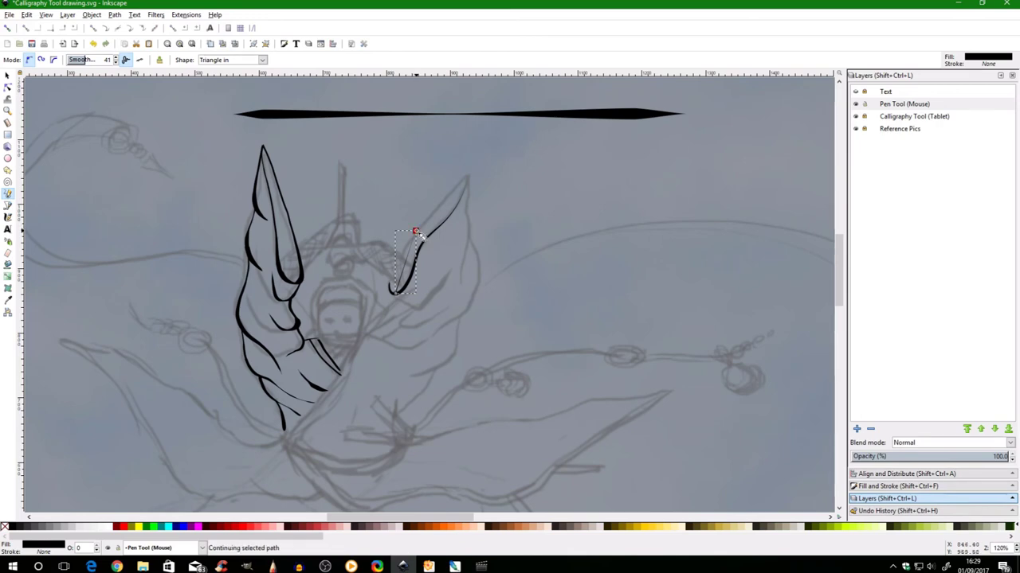
pyautogui.click(470, 181)
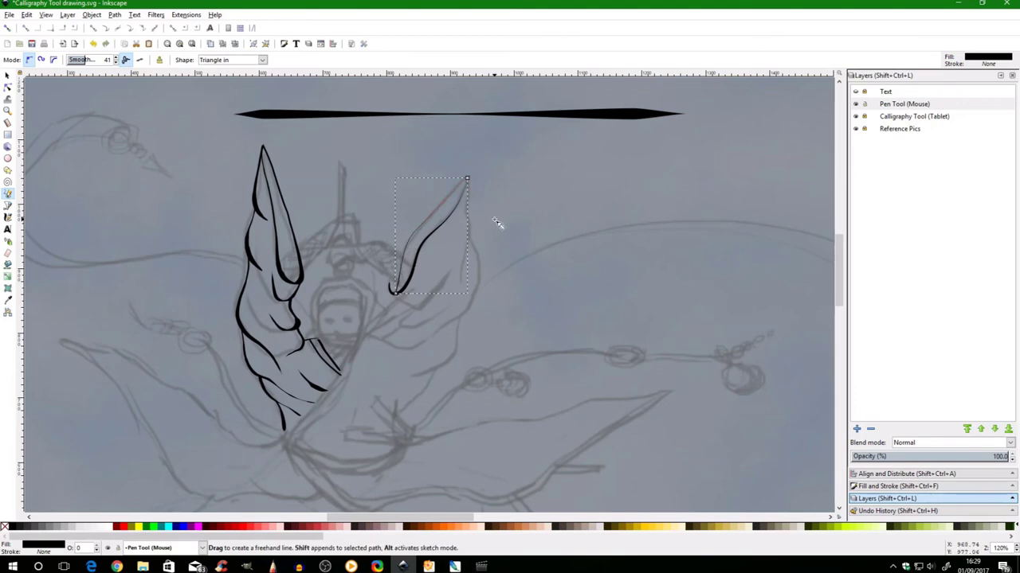
pyautogui.press('n')
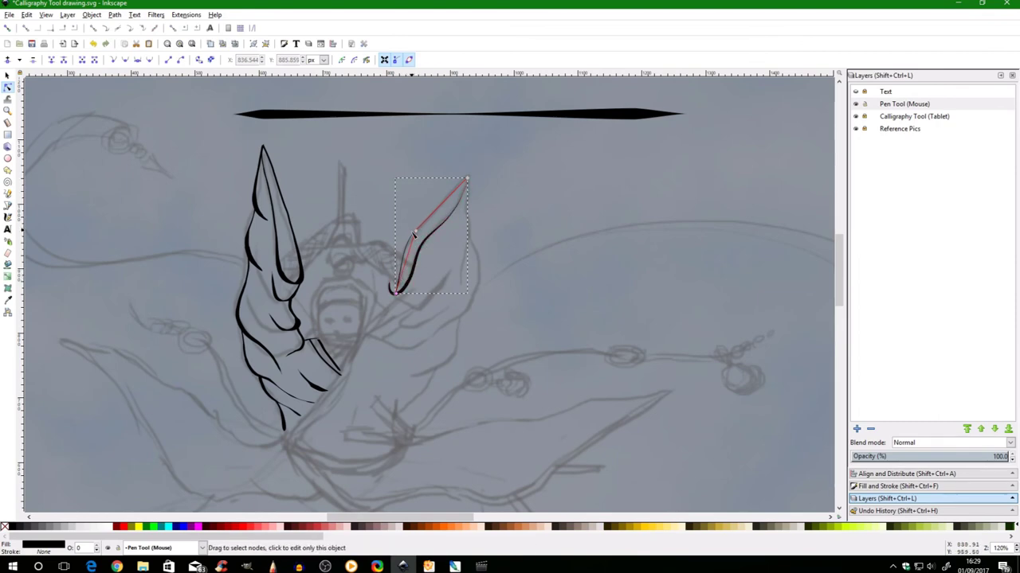
# Reshape the lower part of the wing stroke and the curve at its bottom node
pyautogui.click(408, 59)
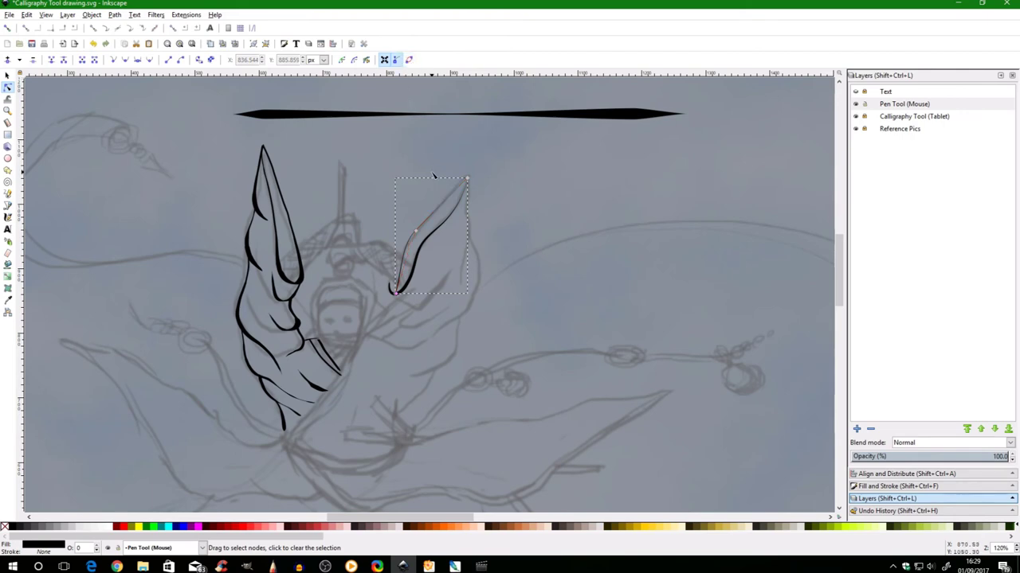
pyautogui.click(409, 59)
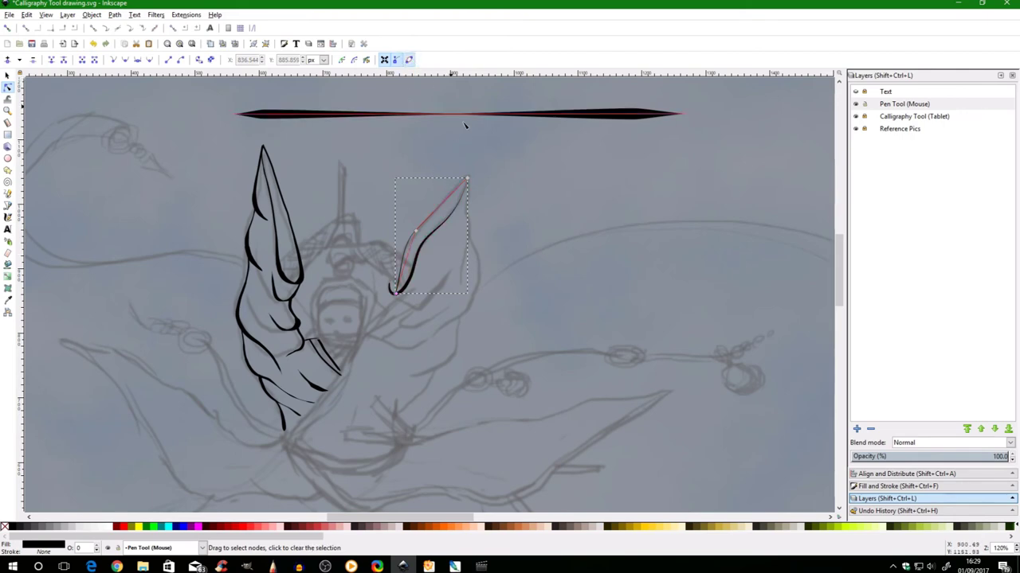
pyautogui.moveTo(411, 270); pyautogui.dragTo(398, 291)
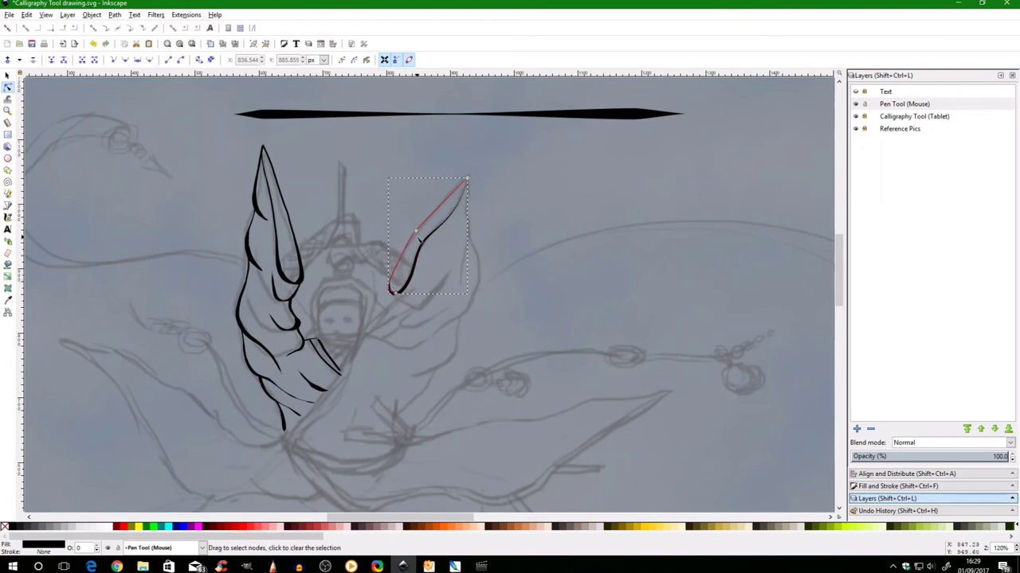
pyautogui.click(415, 231)
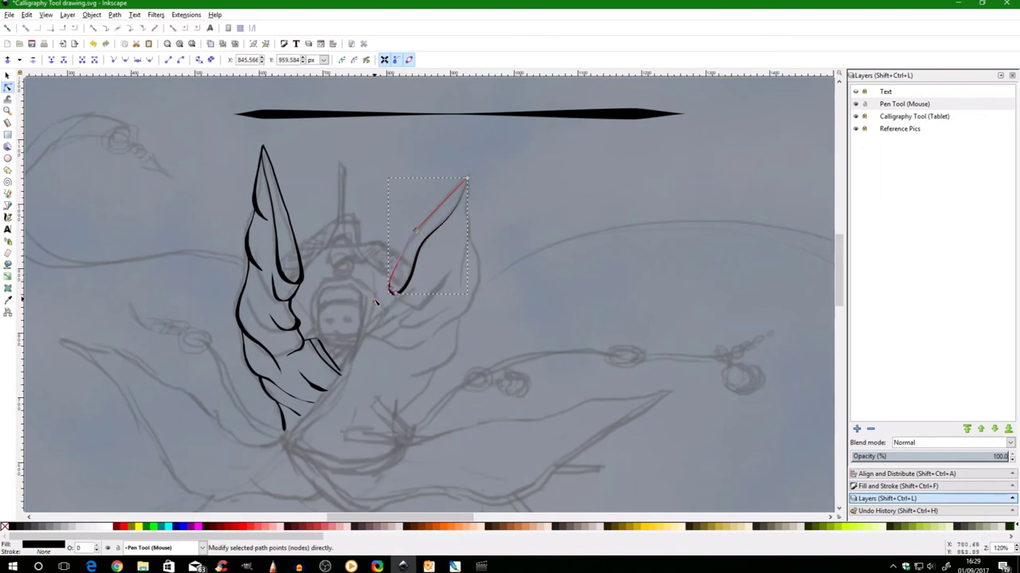
pyautogui.click(392, 289)
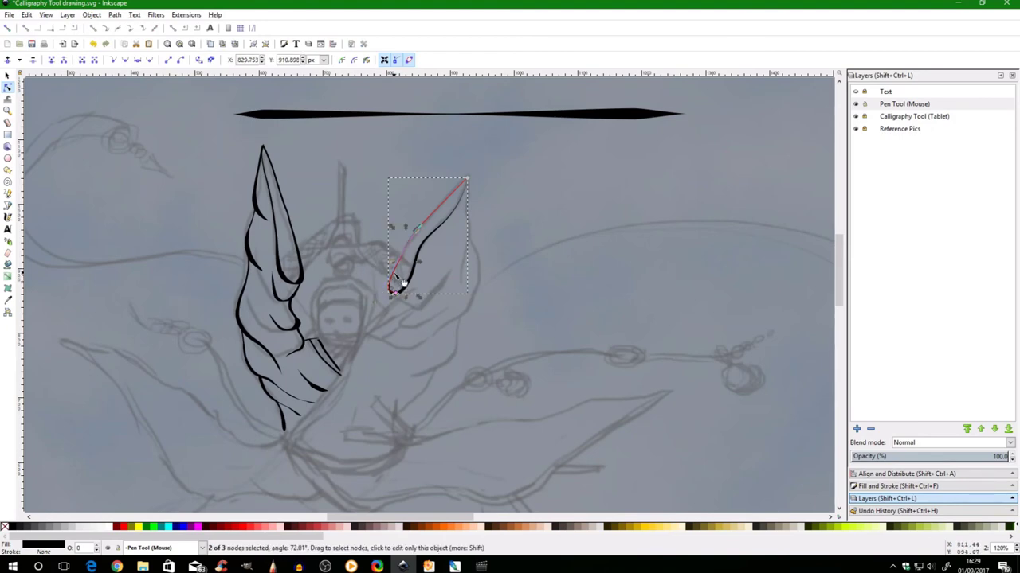
pyautogui.moveTo(376, 305); pyautogui.dragTo(376, 295)
# Refine the upper curve and nudge the bottom end so the loop tapers to a fine tip
pyautogui.moveTo(462, 198); pyautogui.dragTo(452, 216)
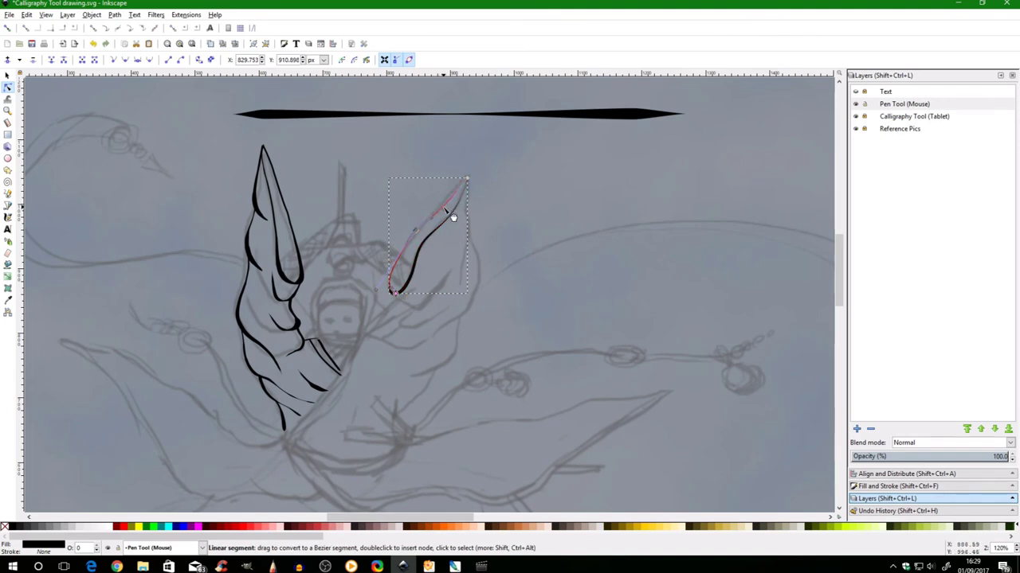
pyautogui.moveTo(434, 221); pyautogui.dragTo(430, 225)
pyautogui.moveTo(378, 299); pyautogui.dragTo(372, 276)
pyautogui.click(500, 239)
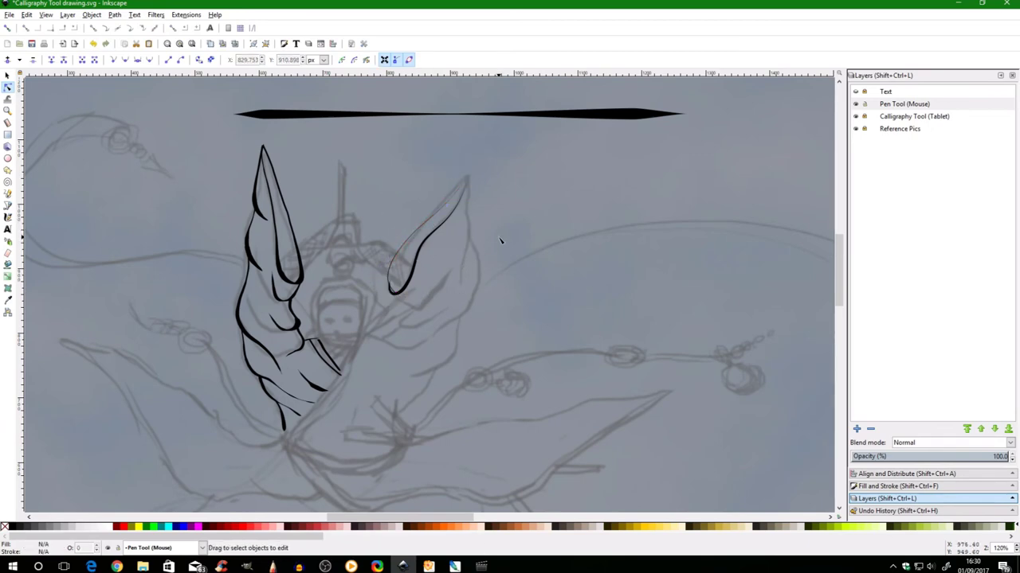
pyautogui.click(407, 280)
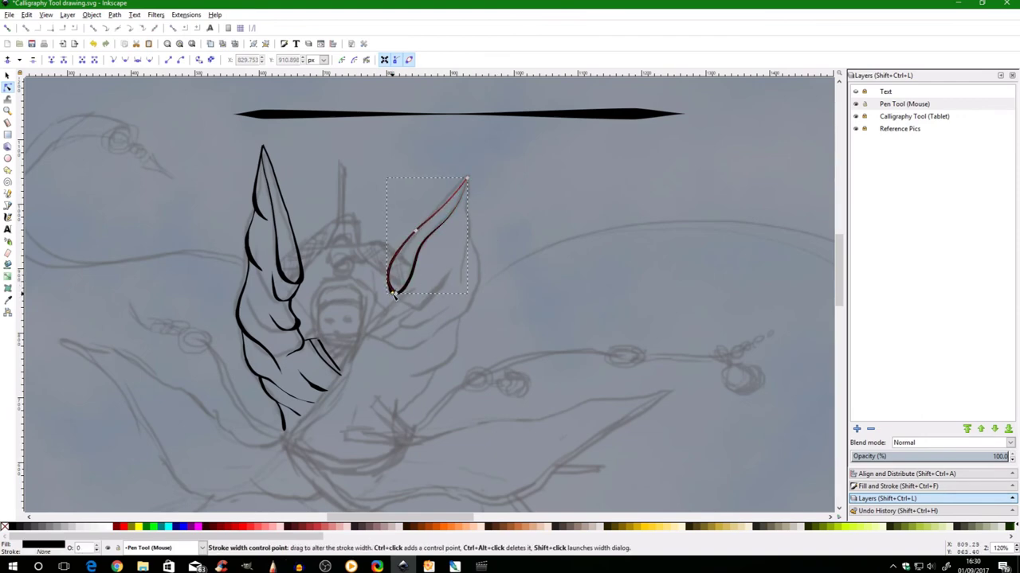
pyautogui.moveTo(393, 296)
pyautogui.mouseDown()
pyautogui.moveTo(404, 292)
pyautogui.moveTo(395, 293)
pyautogui.mouseUp()
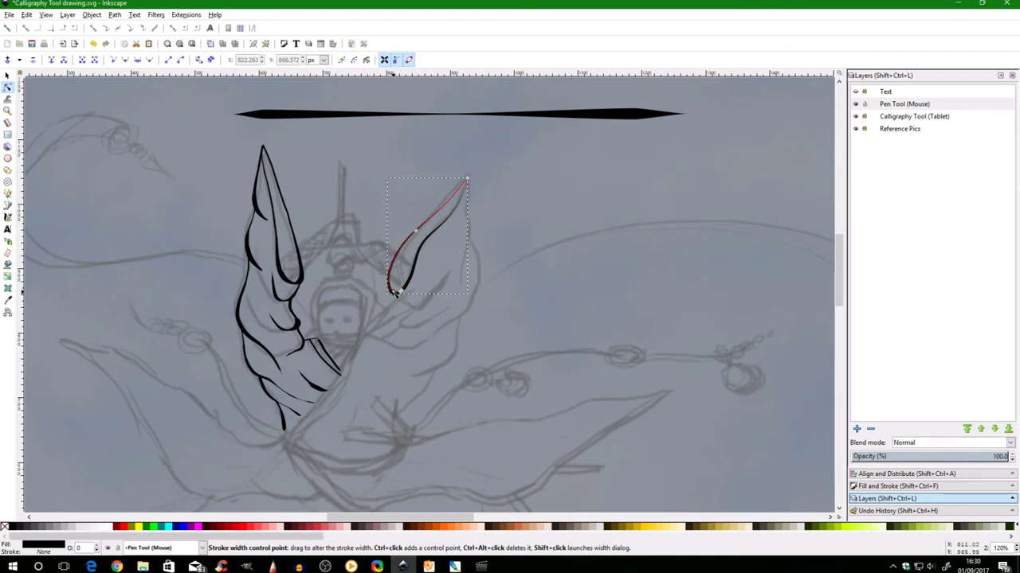
pyautogui.click(450, 277)
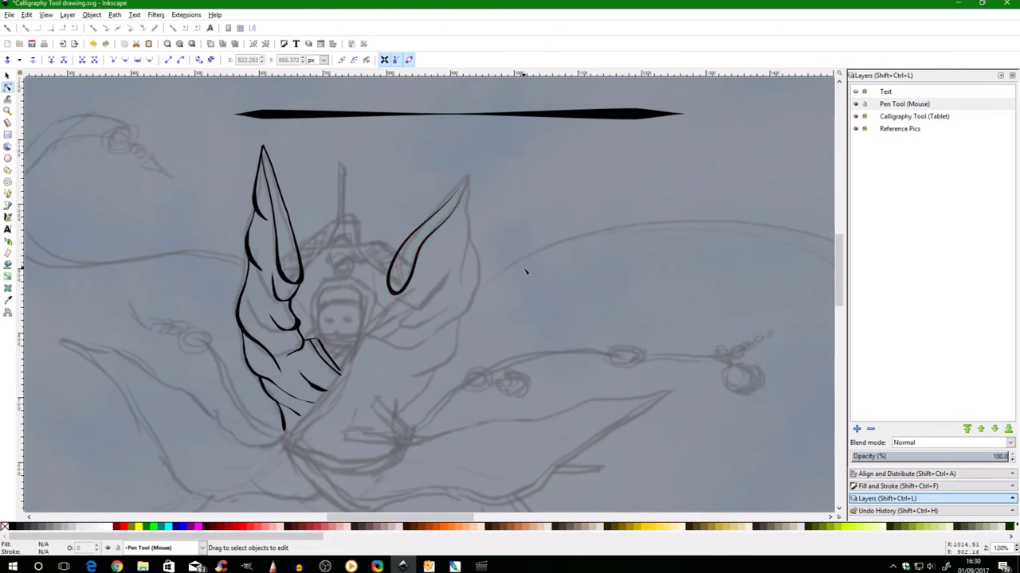
# Draw a line down from the right wing tip, curve it rightward, and taper it thicker toward the bottom
pyautogui.press('p')
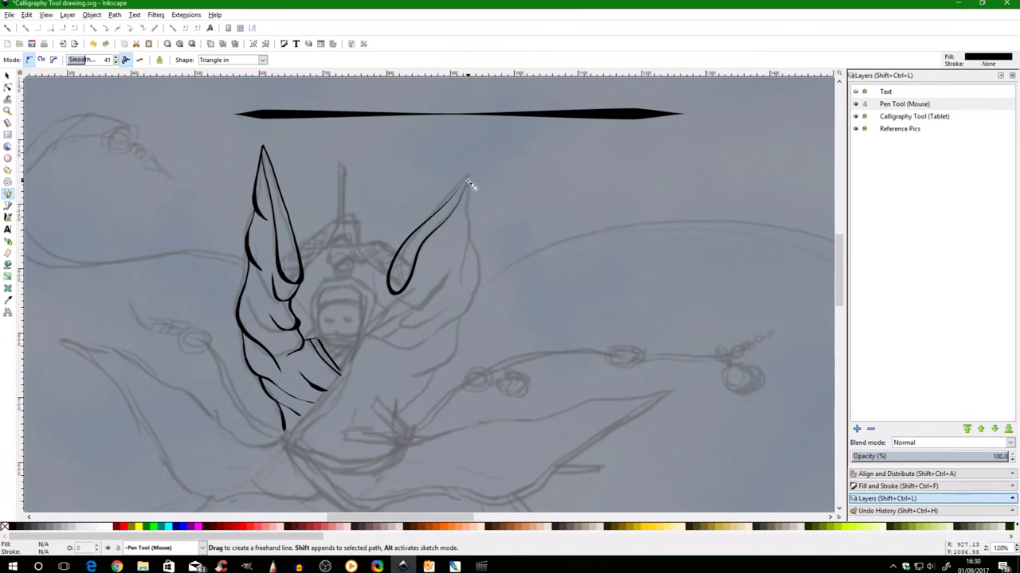
pyautogui.click(468, 179)
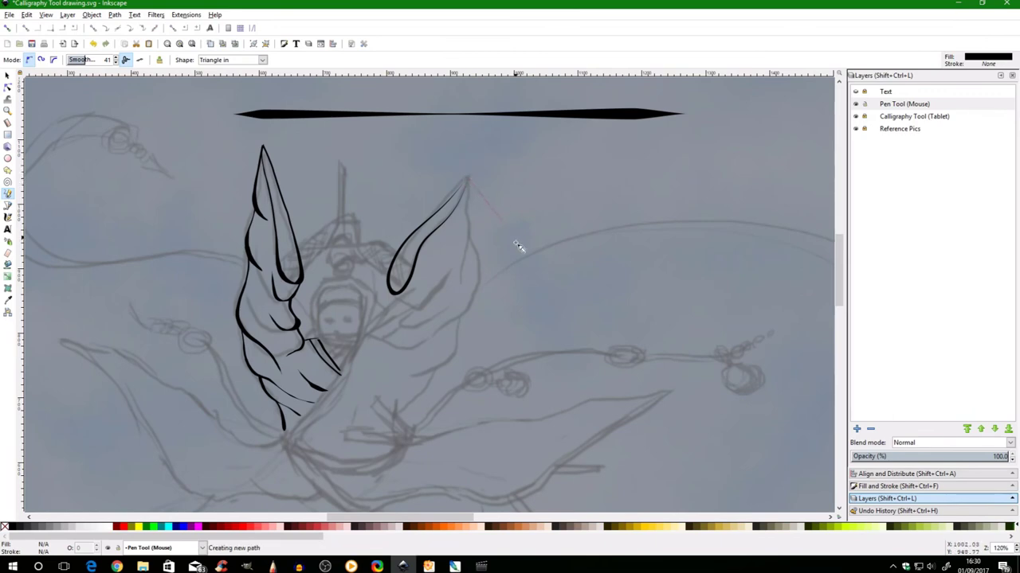
pyautogui.click(437, 252)
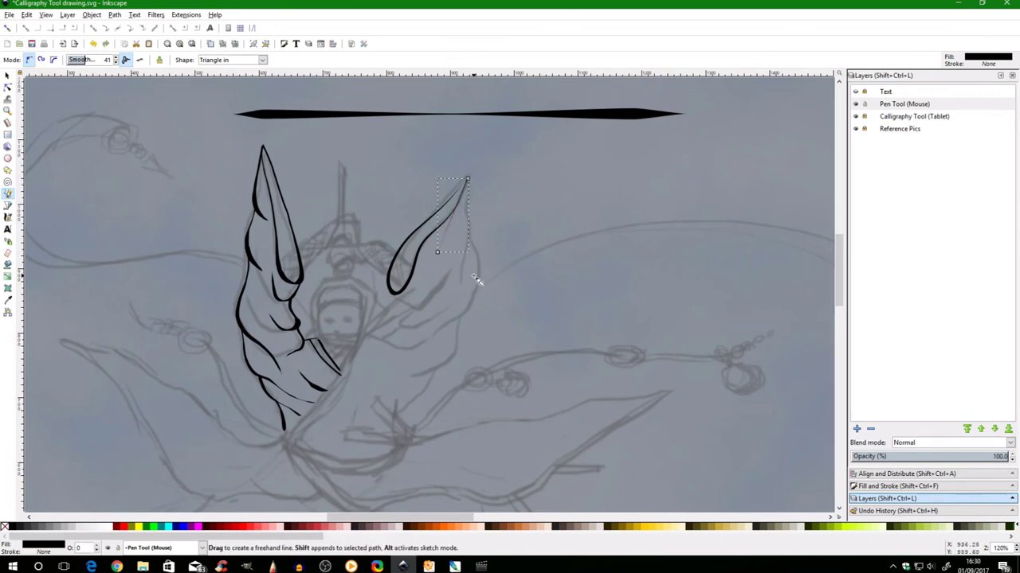
pyautogui.press('n')
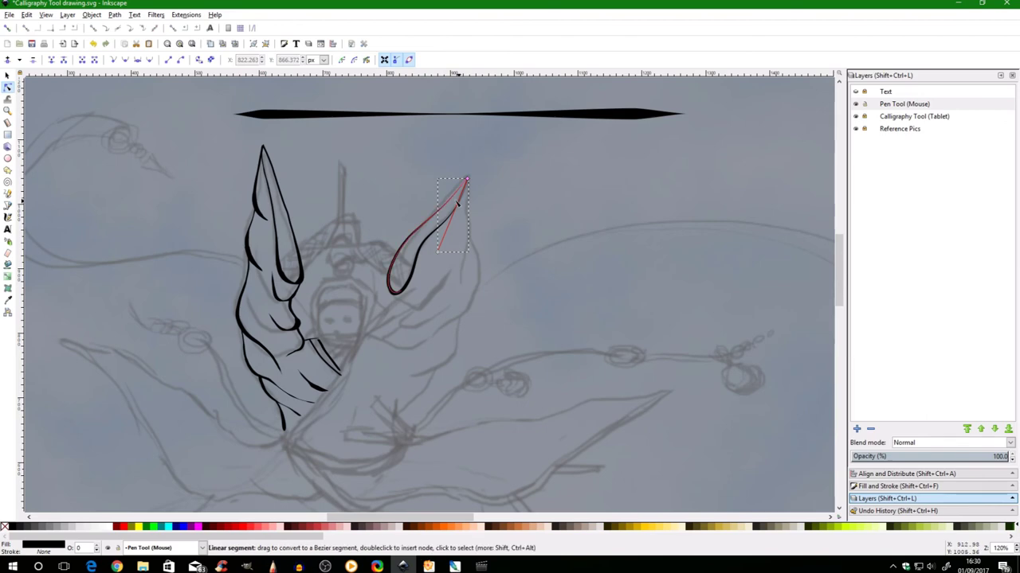
pyautogui.moveTo(468, 210); pyautogui.dragTo(476, 238)
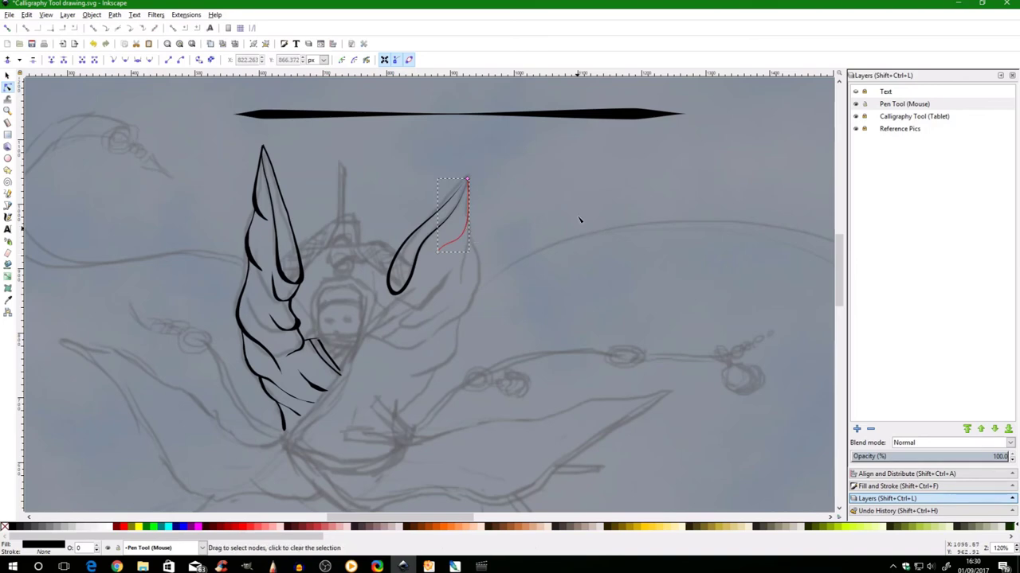
pyautogui.moveTo(468, 181); pyautogui.dragTo(452, 244)
pyautogui.click(518, 269)
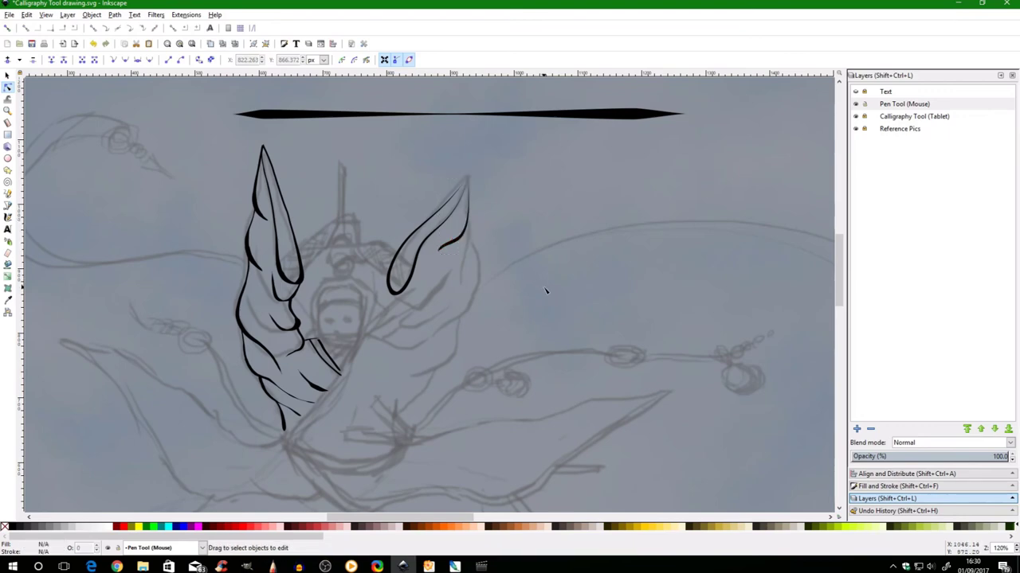
# Draw a thin curved stroke along the wing's lower outer edge, bending left at its bottom
pyautogui.press('p')
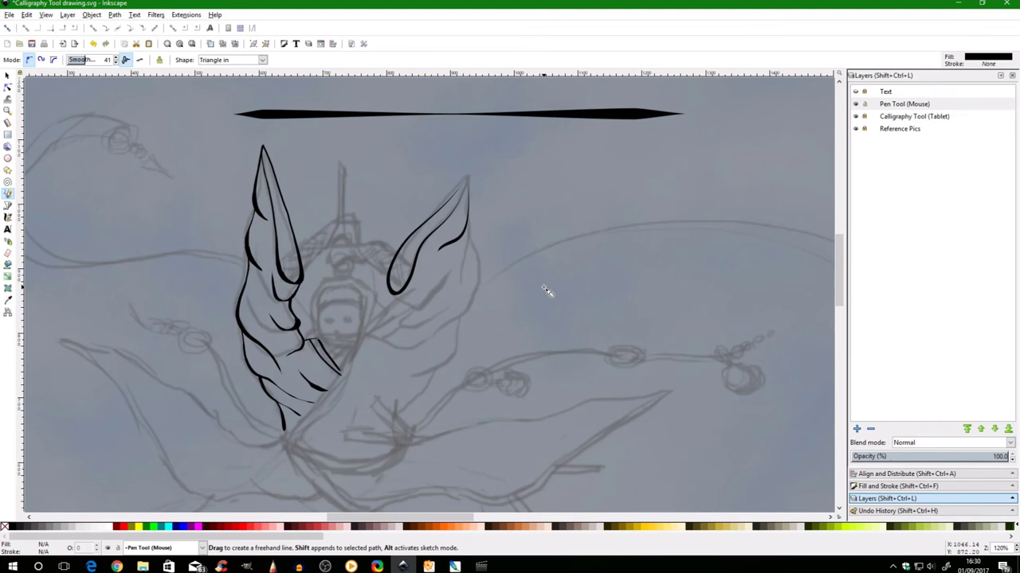
pyautogui.moveTo(469, 223)
pyautogui.mouseDown()
pyautogui.moveTo(481, 288)
pyautogui.moveTo(463, 292)
pyautogui.mouseUp()
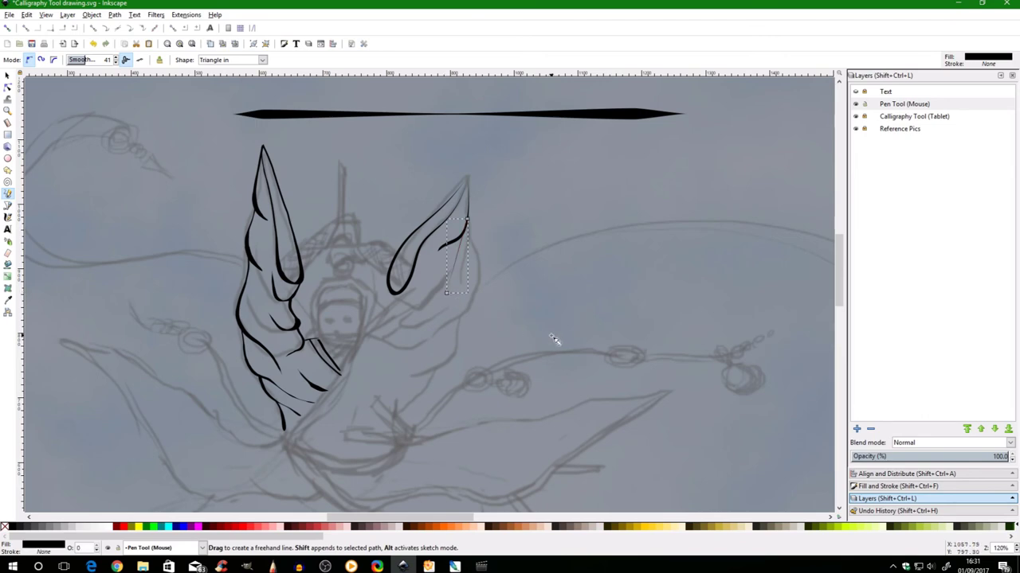
pyautogui.press('n')
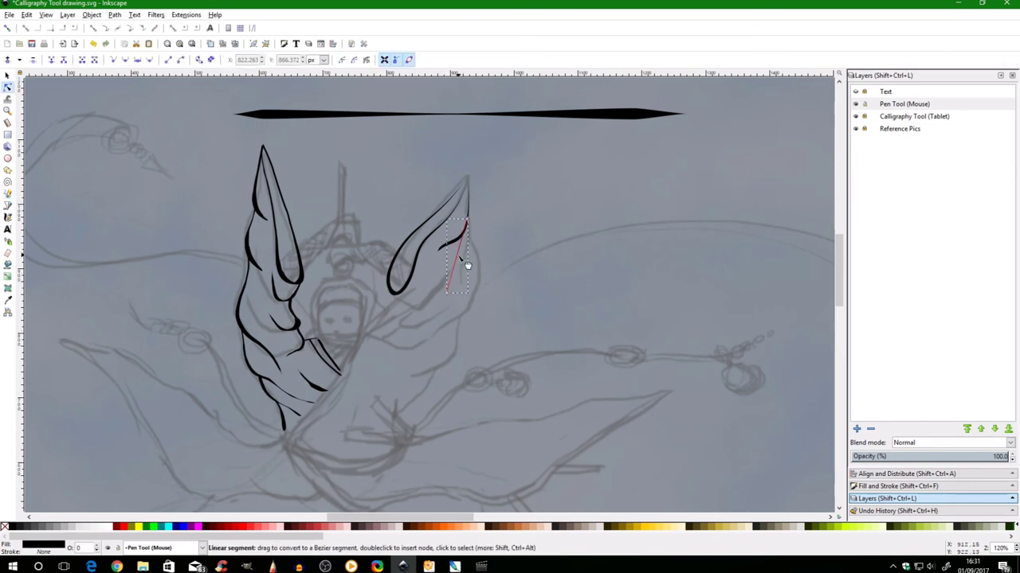
pyautogui.moveTo(459, 266); pyautogui.dragTo(475, 277)
pyautogui.click(447, 292)
pyautogui.moveTo(471, 281); pyautogui.dragTo(488, 297)
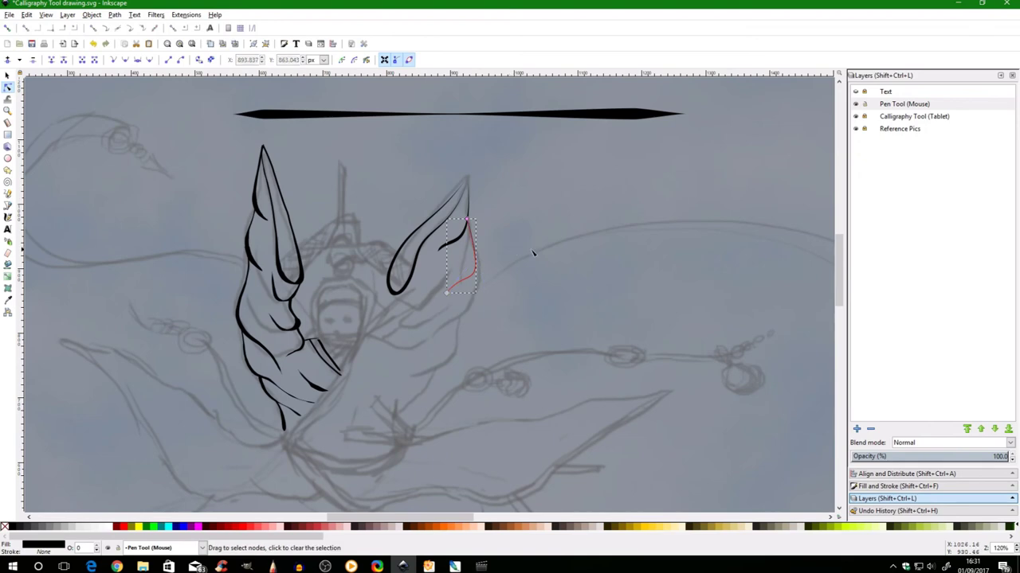
pyautogui.moveTo(470, 221)
pyautogui.mouseDown()
pyautogui.moveTo(486, 257)
pyautogui.moveTo(458, 283)
pyautogui.mouseUp()
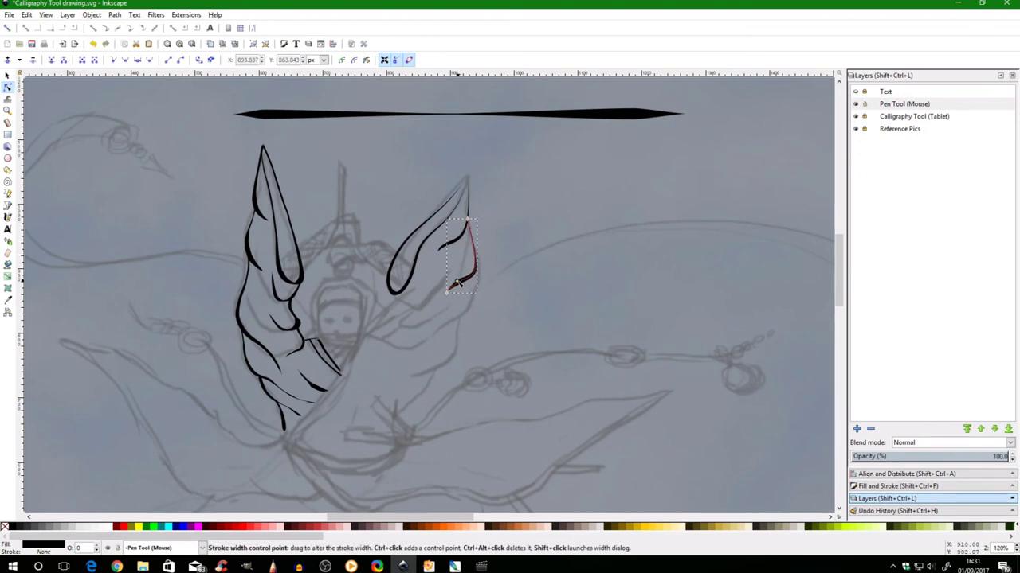
pyautogui.click(503, 261)
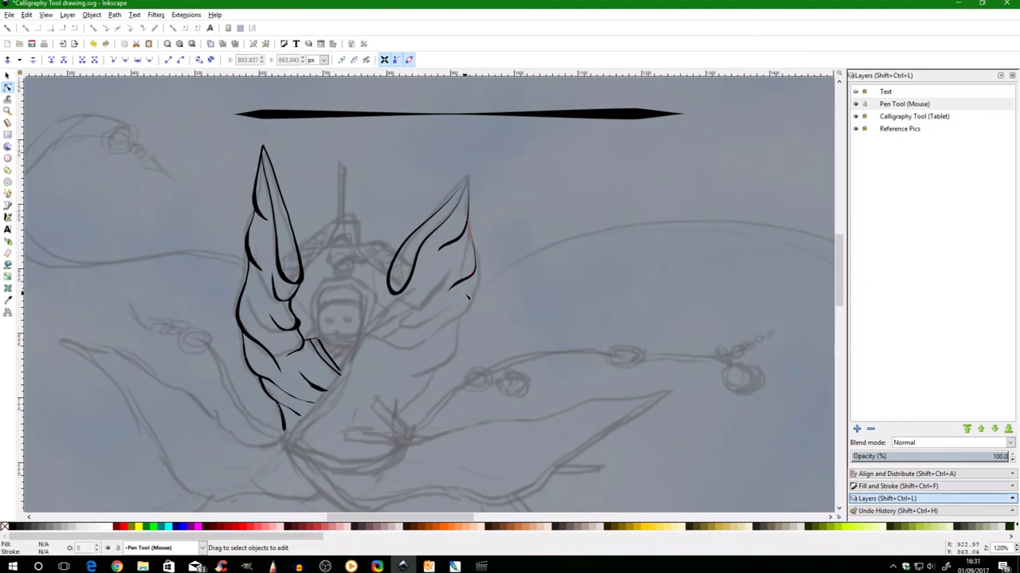
# Draw a line lower on the wing edge, bend it into a hook, and give it a bold taper
pyautogui.press('p')
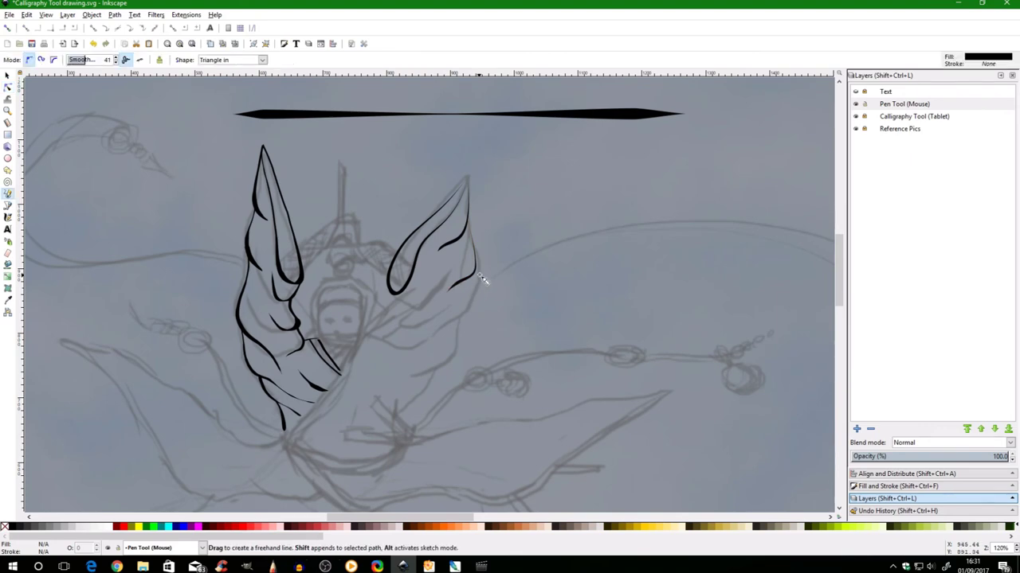
pyautogui.moveTo(474, 280)
pyautogui.mouseDown()
pyautogui.moveTo(458, 319)
pyautogui.moveTo(434, 342)
pyautogui.mouseUp()
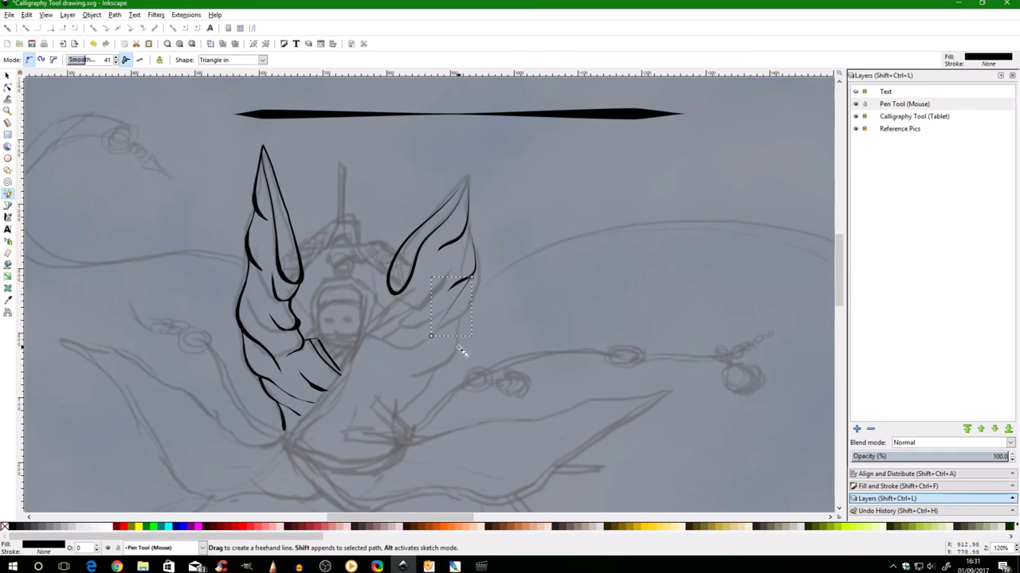
pyautogui.press('n')
pyautogui.moveTo(459, 306); pyautogui.dragTo(478, 314)
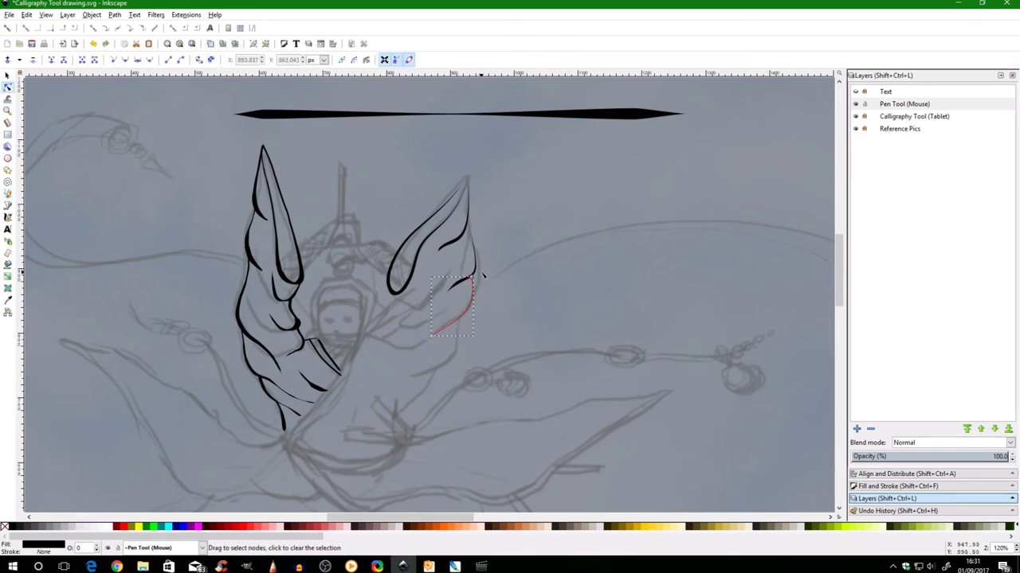
pyautogui.moveTo(482, 317); pyautogui.dragTo(480, 351)
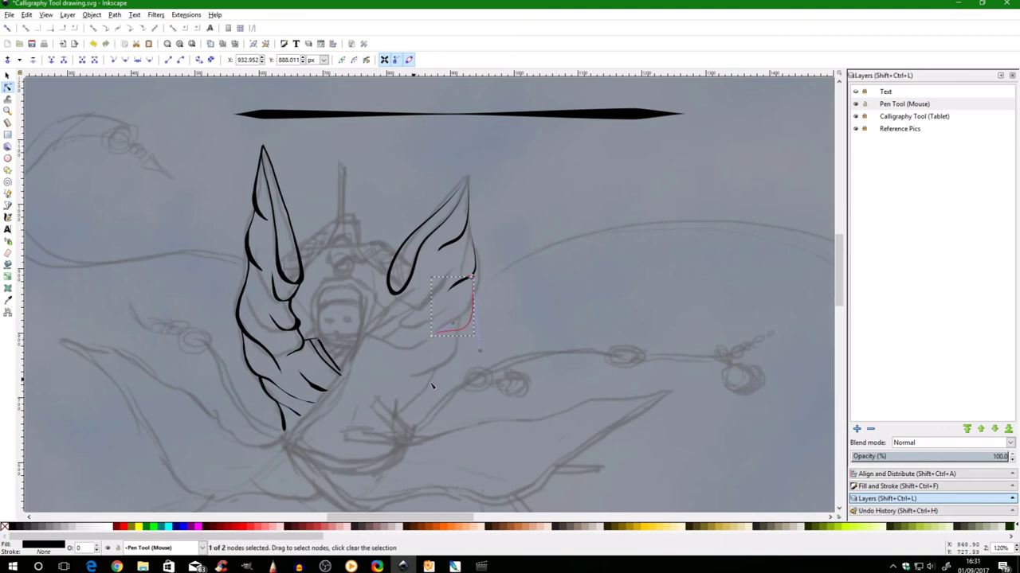
pyautogui.moveTo(473, 280); pyautogui.dragTo(452, 332)
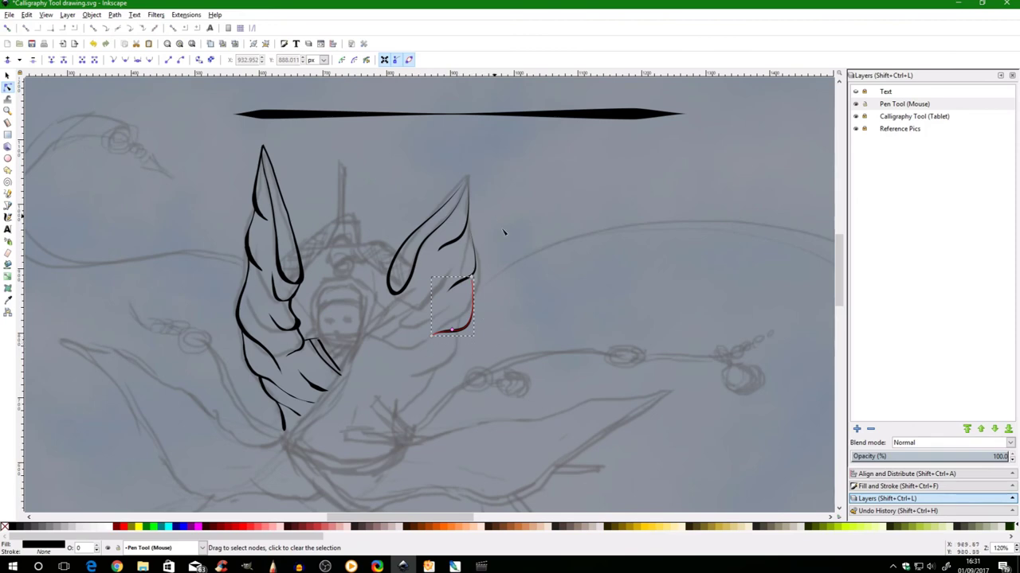
pyautogui.click(512, 331)
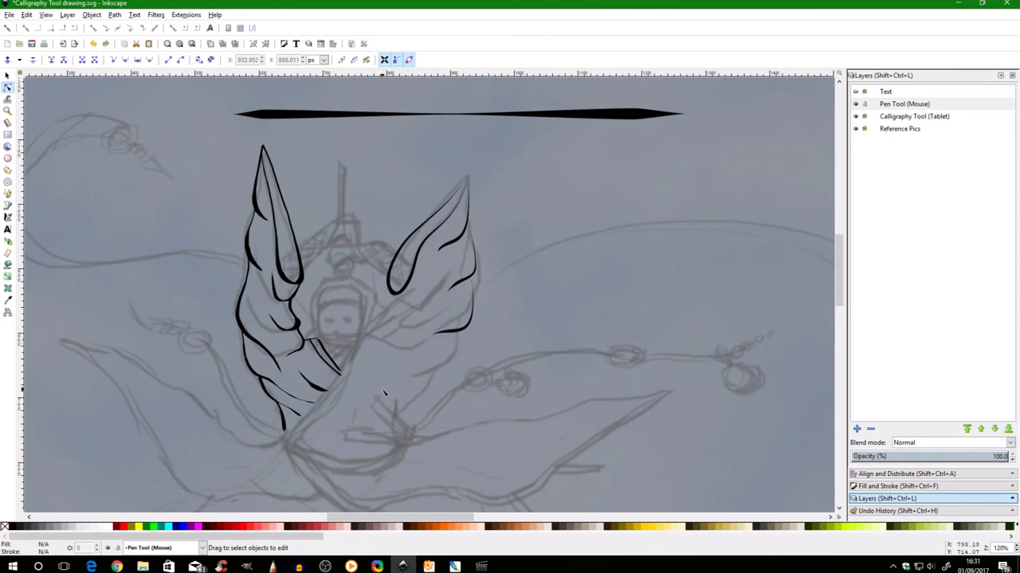
pyautogui.press('b')
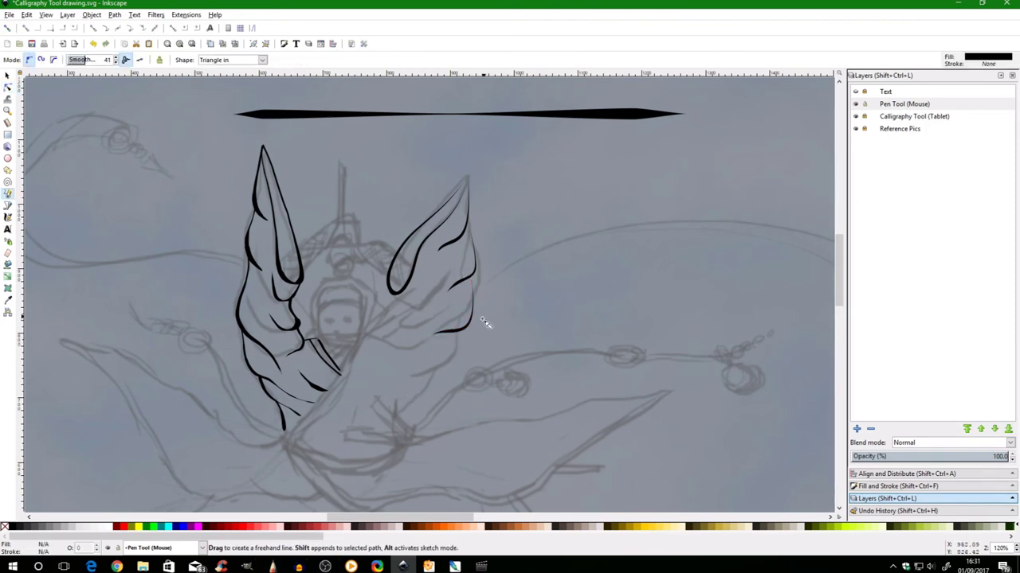
# Draw a line along the right wing's lower edge, curve it, and widen it into a tapered stroke
pyautogui.click(460, 341)
pyautogui.doubleClick(356, 397)
pyautogui.click(390, 382)
pyautogui.press('n')
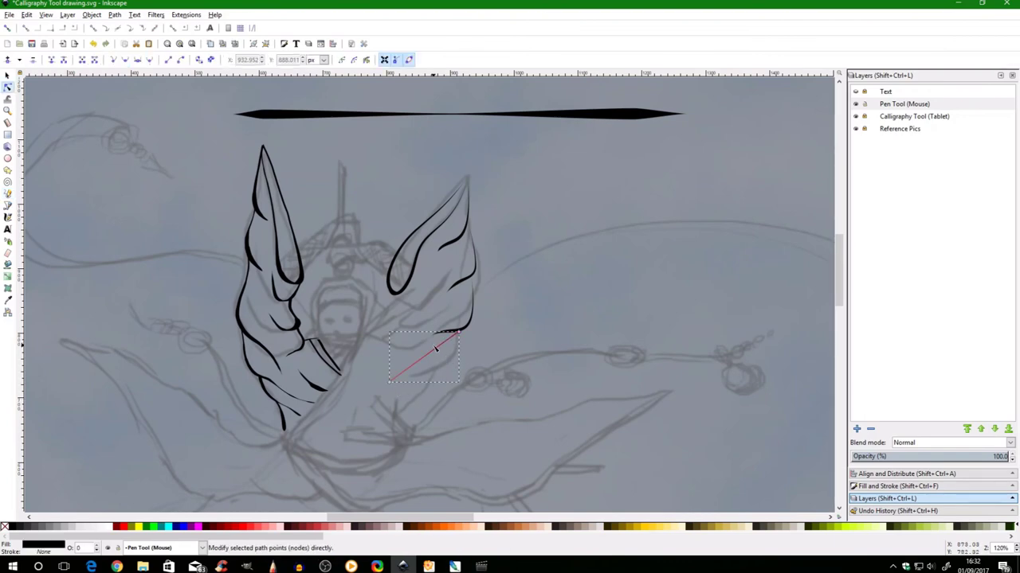
pyautogui.moveTo(439, 357)
pyautogui.mouseDown()
pyautogui.moveTo(451, 379)
pyautogui.moveTo(446, 396)
pyautogui.mouseUp()
pyautogui.moveTo(463, 338); pyautogui.dragTo(433, 391)
pyautogui.press('Escape')
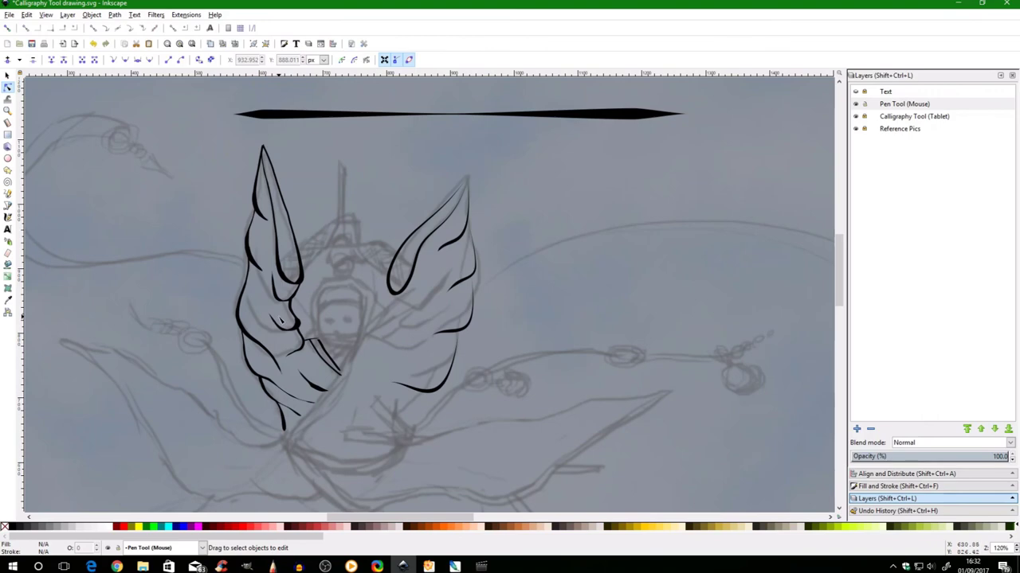
# Add a short tapered black stroke just below the wing's lower edge
pyautogui.press('p')
pyautogui.moveTo(425, 394); pyautogui.dragTo(397, 418)
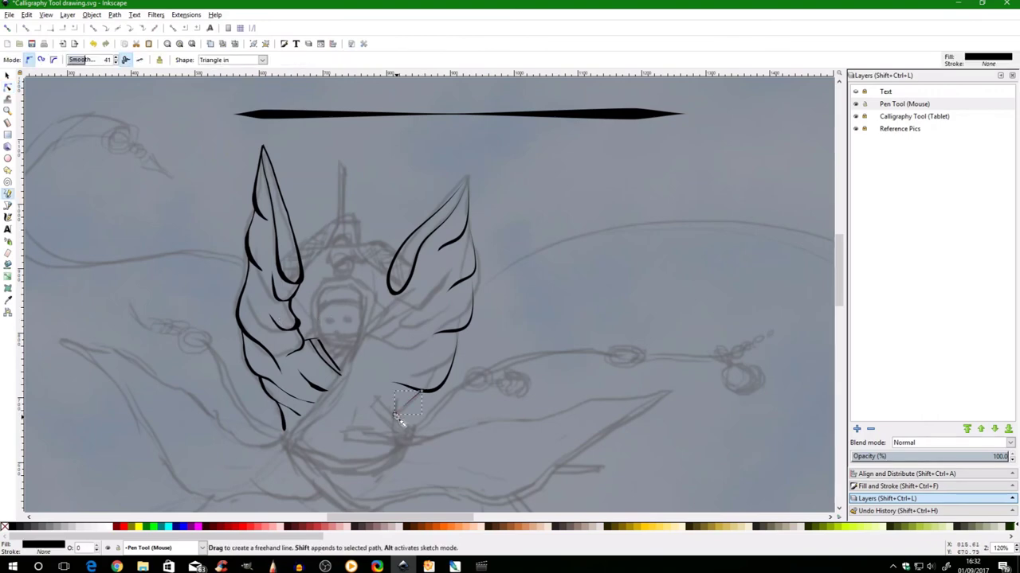
pyautogui.press('n')
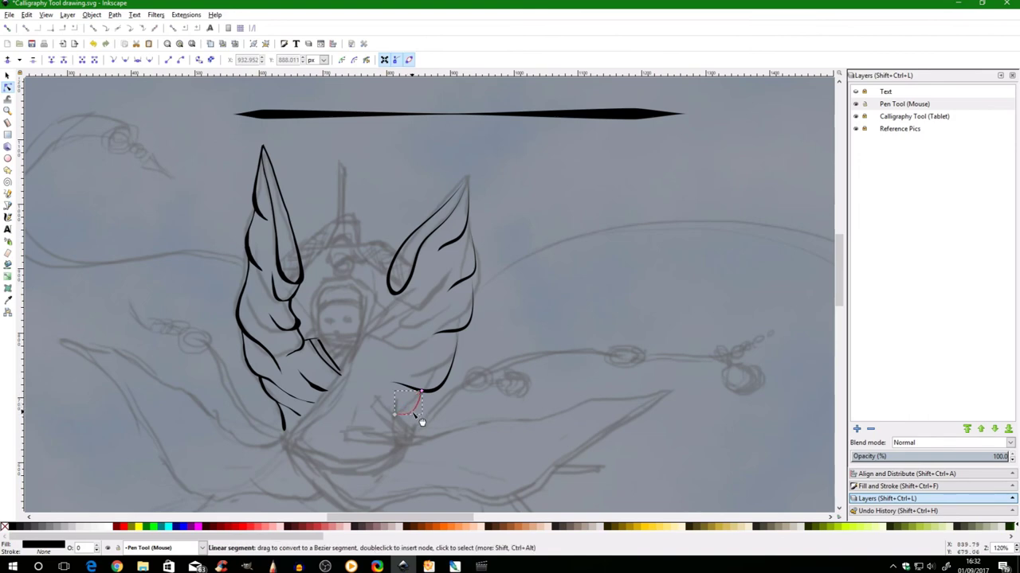
pyautogui.moveTo(423, 392); pyautogui.dragTo(404, 414)
pyautogui.click(444, 404)
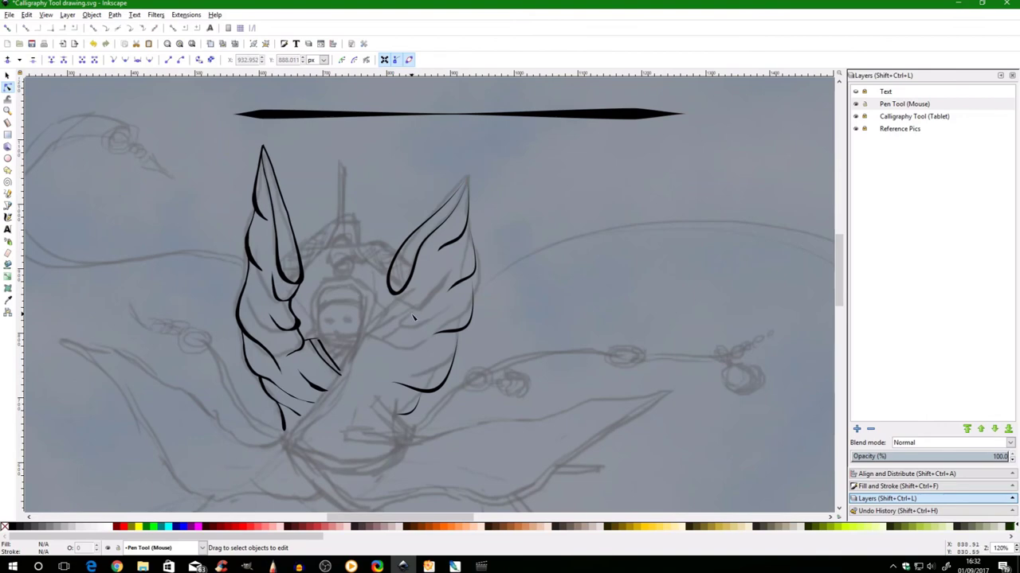
pyautogui.press('p')
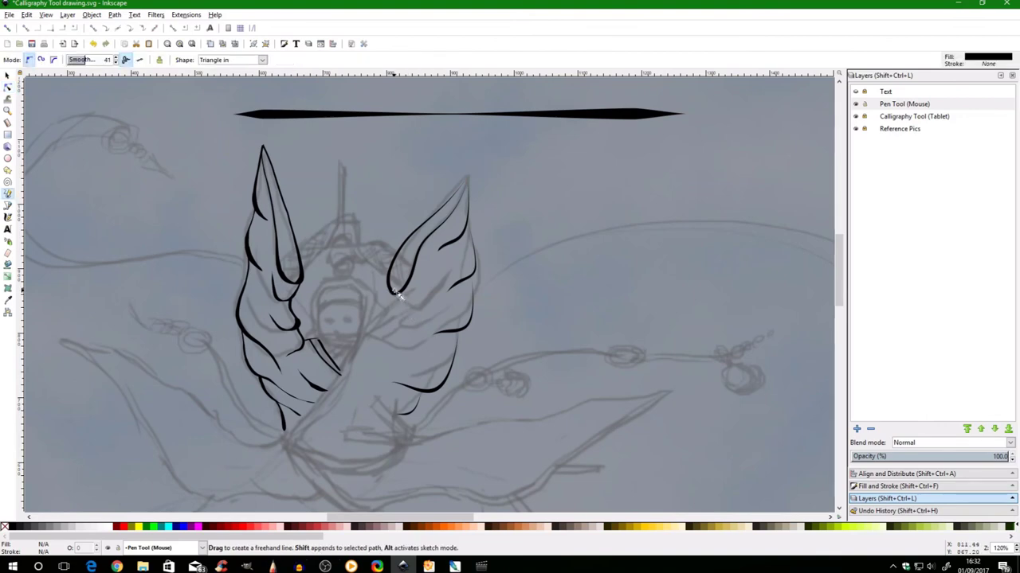
# Draw a straight line inside the right wing and bend it into a curve along the feather
pyautogui.click(396, 290)
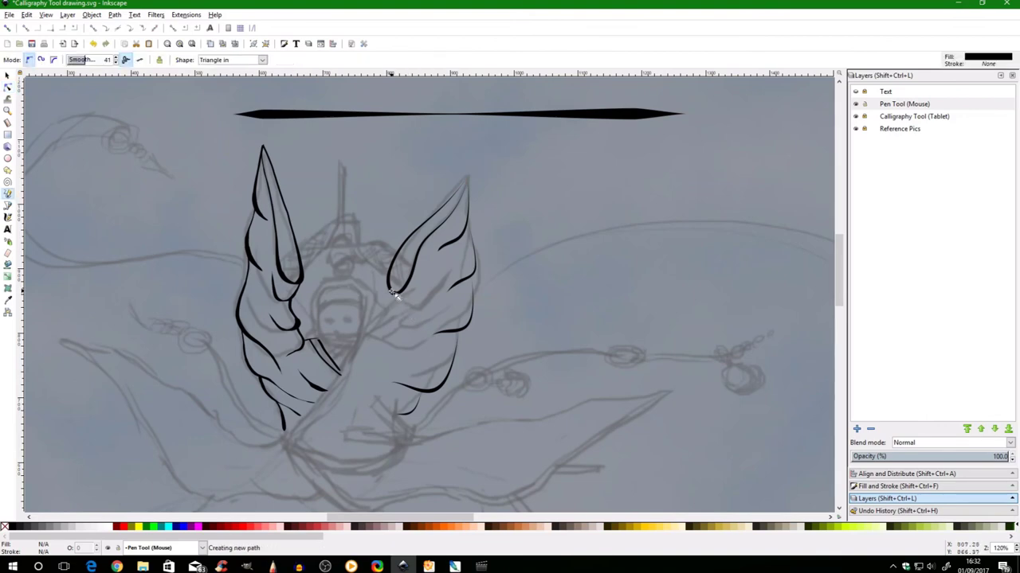
pyautogui.click(448, 265)
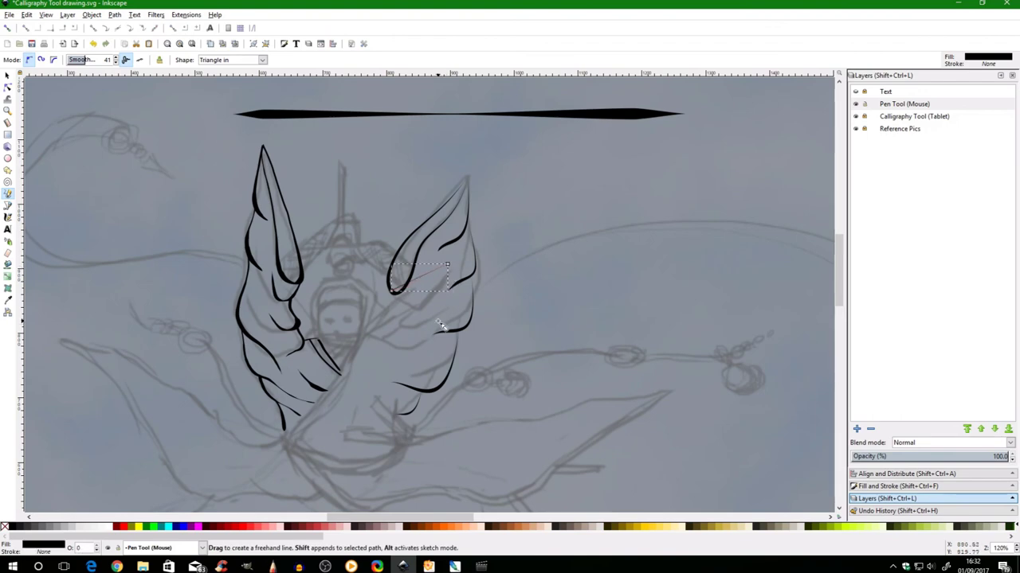
pyautogui.press('n')
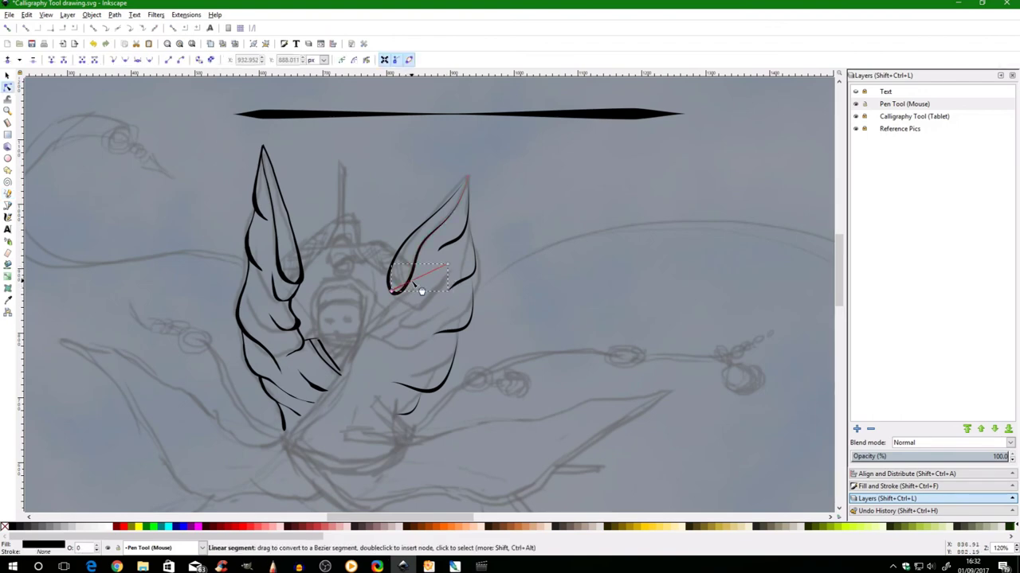
pyautogui.moveTo(419, 302)
pyautogui.mouseDown()
pyautogui.moveTo(415, 324)
pyautogui.moveTo(402, 324)
pyautogui.moveTo(412, 326)
pyautogui.moveTo(396, 302)
pyautogui.moveTo(405, 315)
pyautogui.mouseUp()
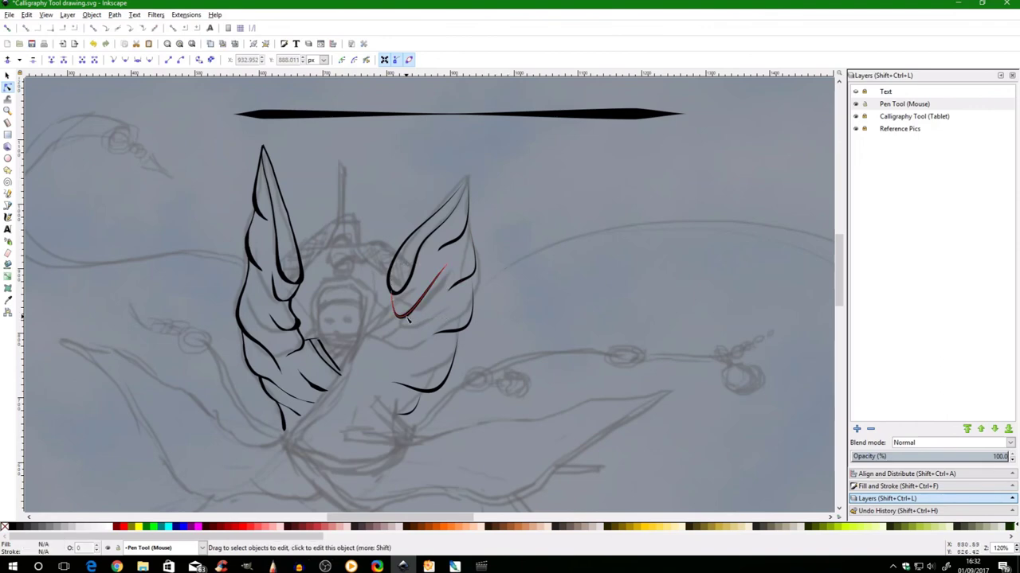
# Move the line's end node up-left and adjust both handles so the curve hooks at its lower left
pyautogui.moveTo(392, 293); pyautogui.dragTo(387, 283)
pyautogui.click(388, 284)
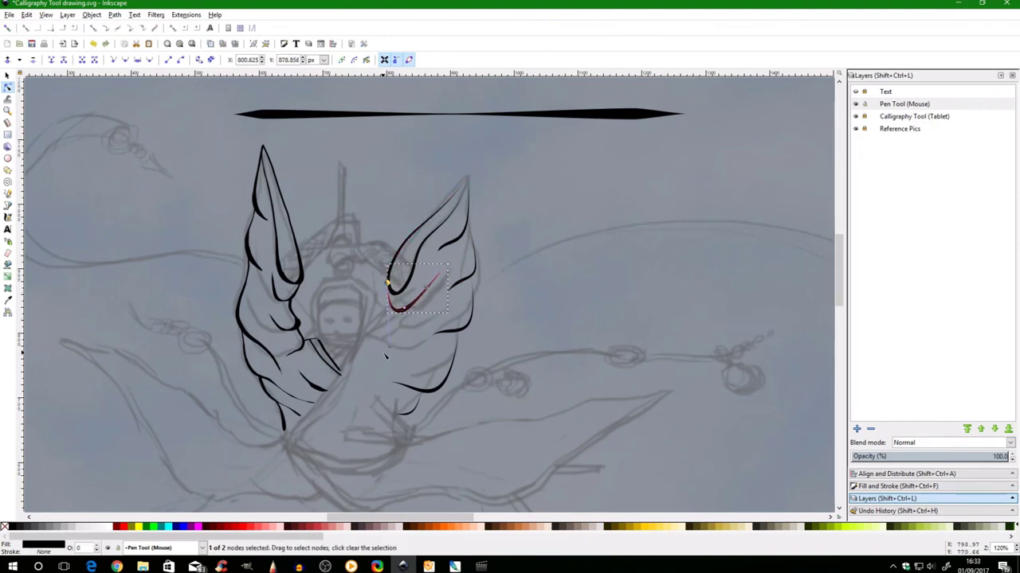
pyautogui.moveTo(390, 347); pyautogui.dragTo(394, 360)
pyautogui.moveTo(432, 292); pyautogui.dragTo(406, 275)
pyautogui.click(530, 244)
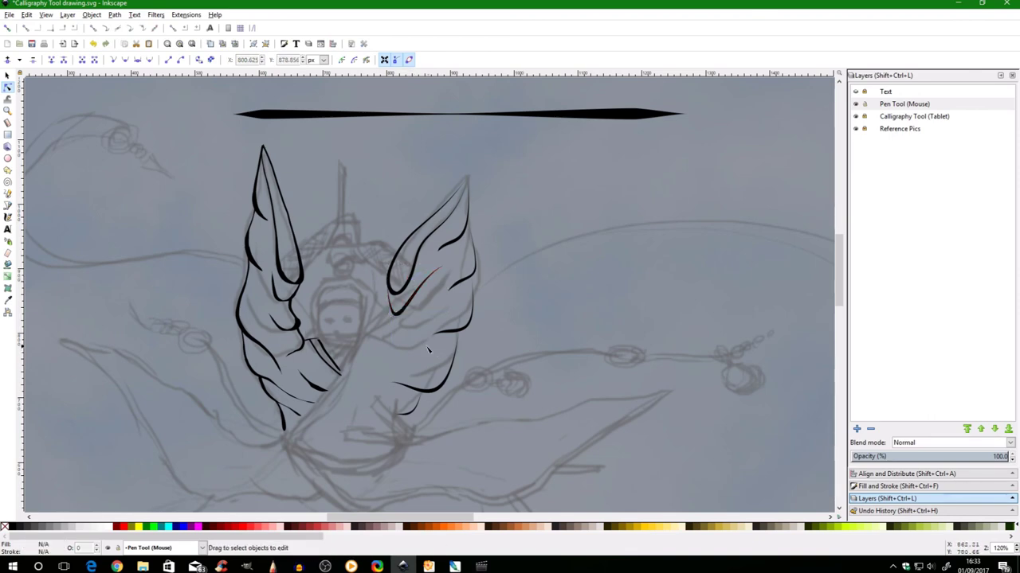
pyautogui.press('p')
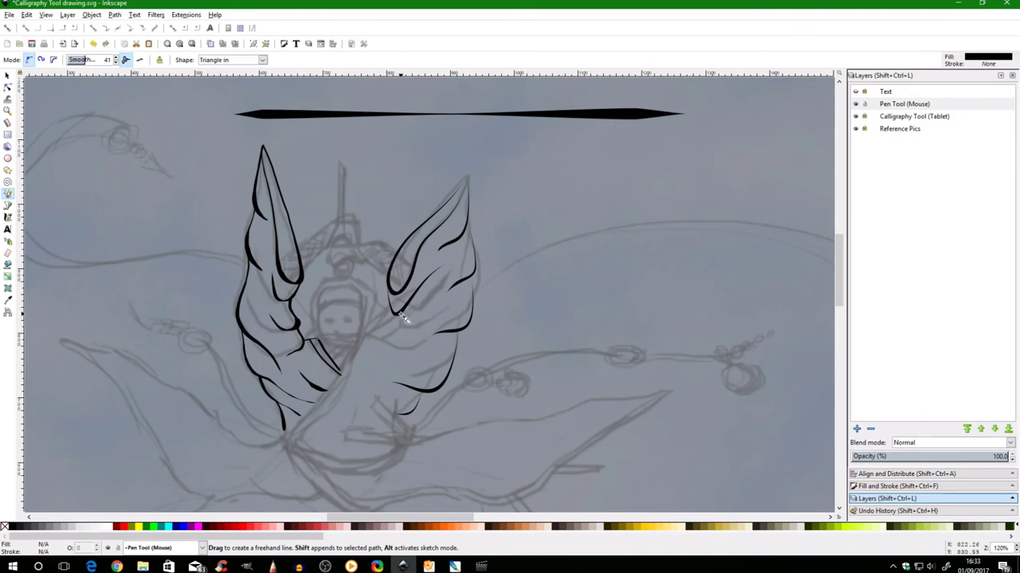
# Add a short line inside the right wing, bend it downward and adjust its Power Stroke width
pyautogui.click(400, 317)
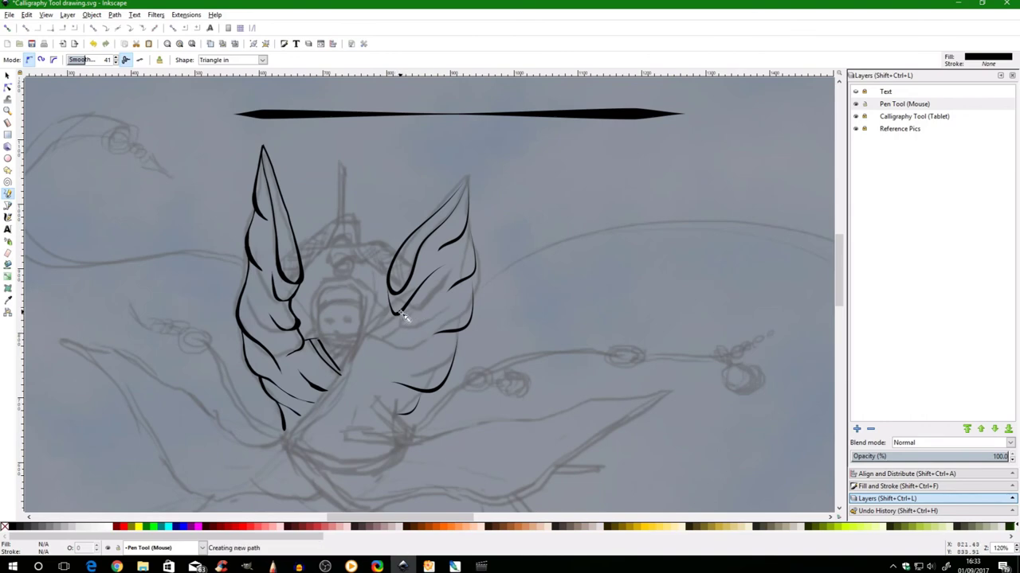
pyautogui.click(442, 297)
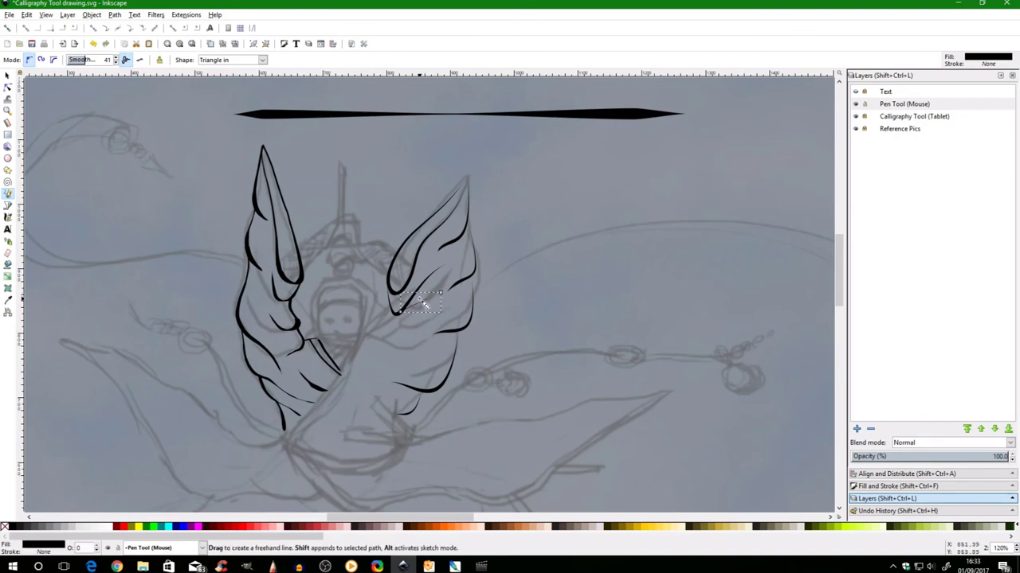
pyautogui.press('n')
pyautogui.moveTo(419, 313)
pyautogui.mouseDown()
pyautogui.moveTo(415, 342)
pyautogui.moveTo(411, 322)
pyautogui.mouseUp()
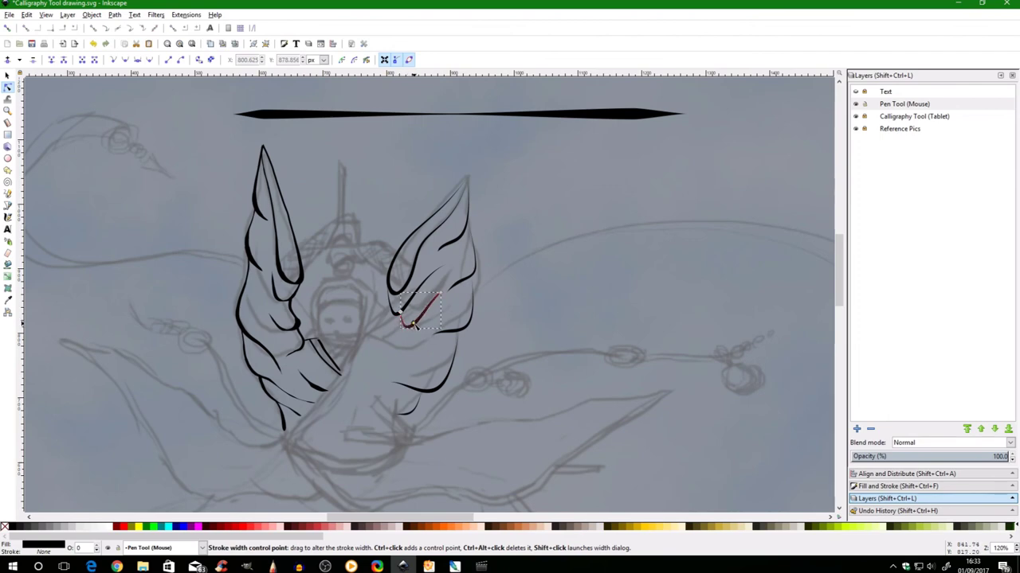
pyautogui.click(505, 312)
pyautogui.click(505, 313)
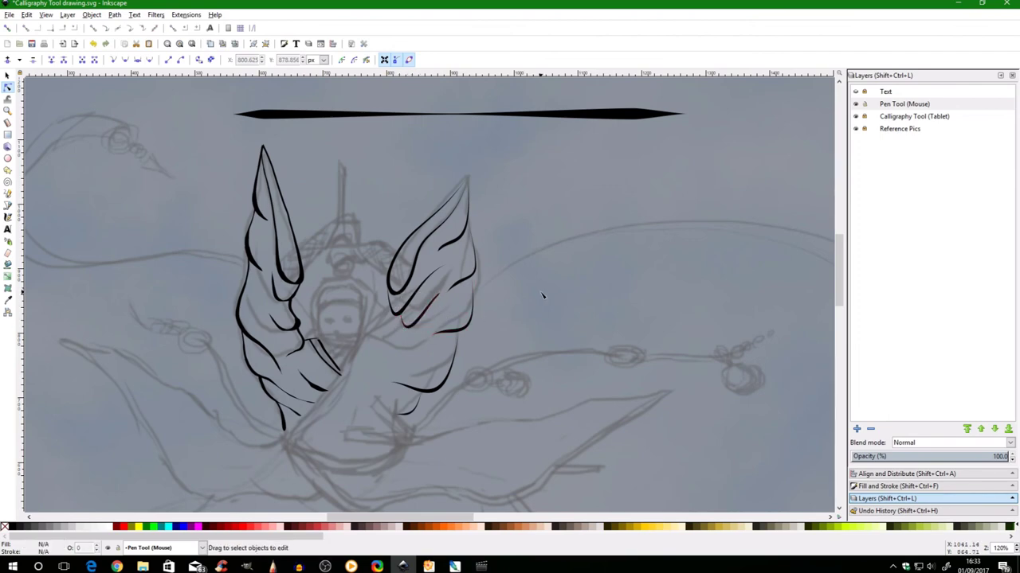
pyautogui.press('p')
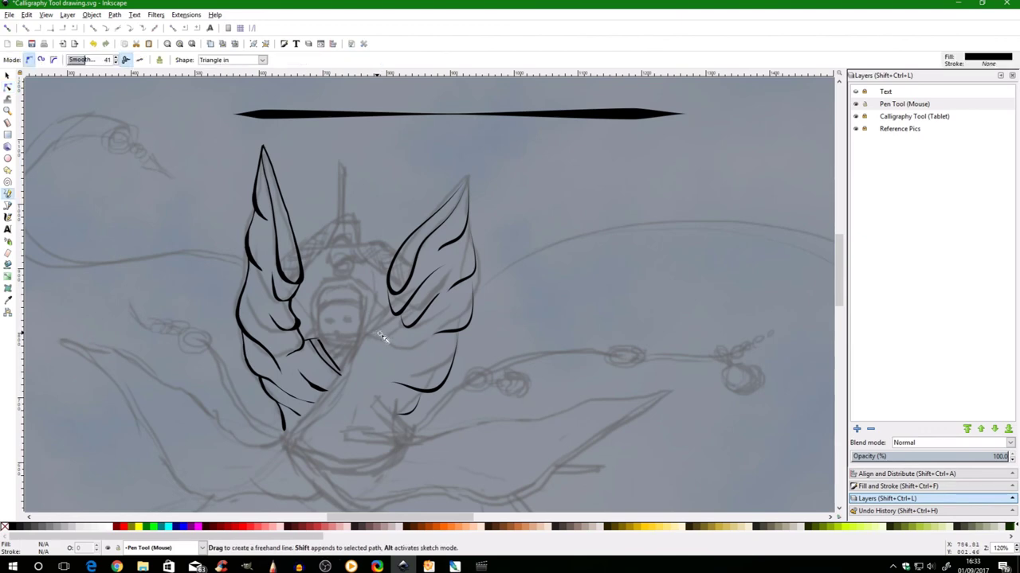
# Add a second small stroke lower in the wing, thicken it into a taper, then sketch a short wing-base line
pyautogui.click(406, 331)
pyautogui.click(396, 348)
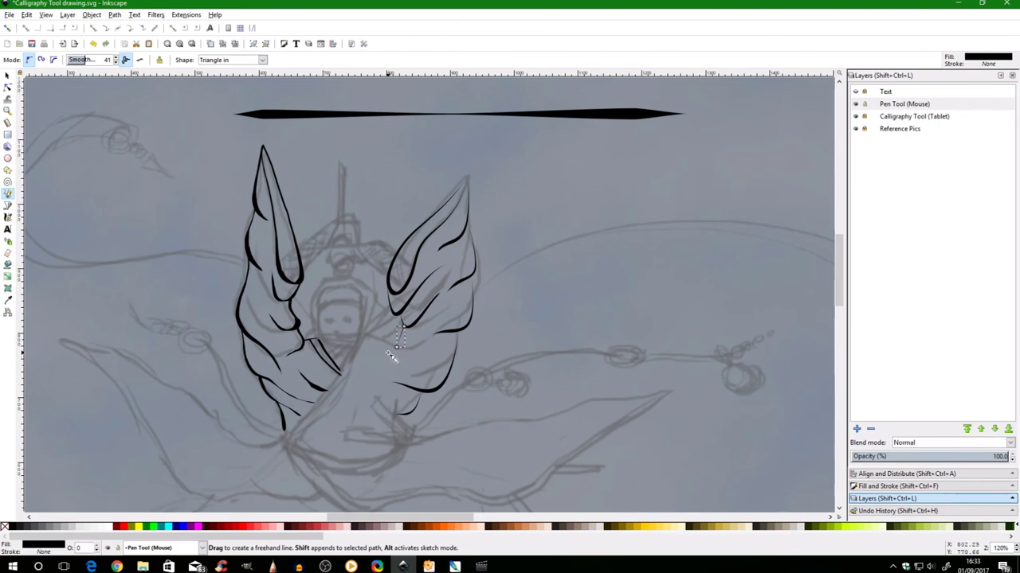
pyautogui.press('n')
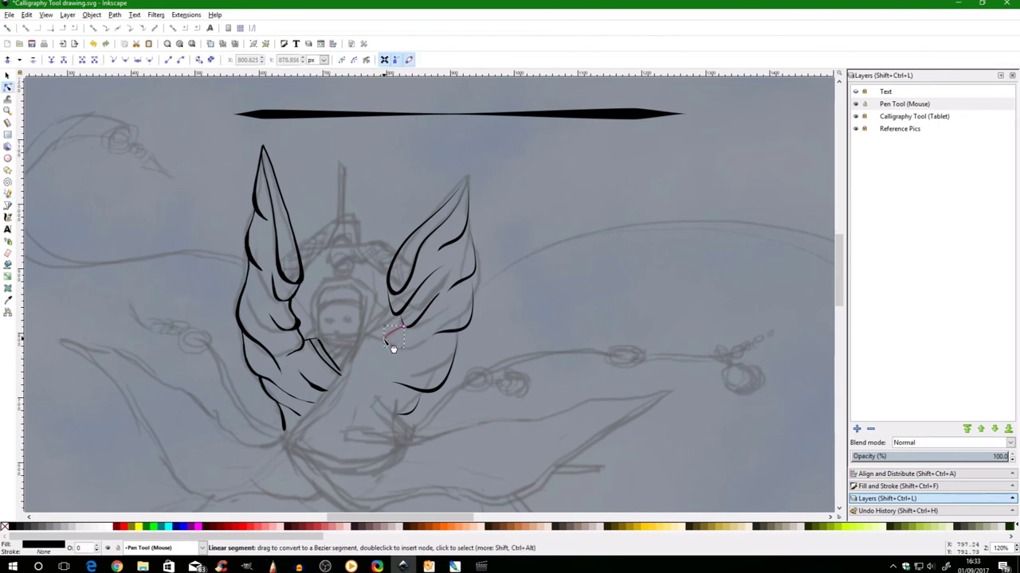
pyautogui.moveTo(405, 328); pyautogui.dragTo(388, 342)
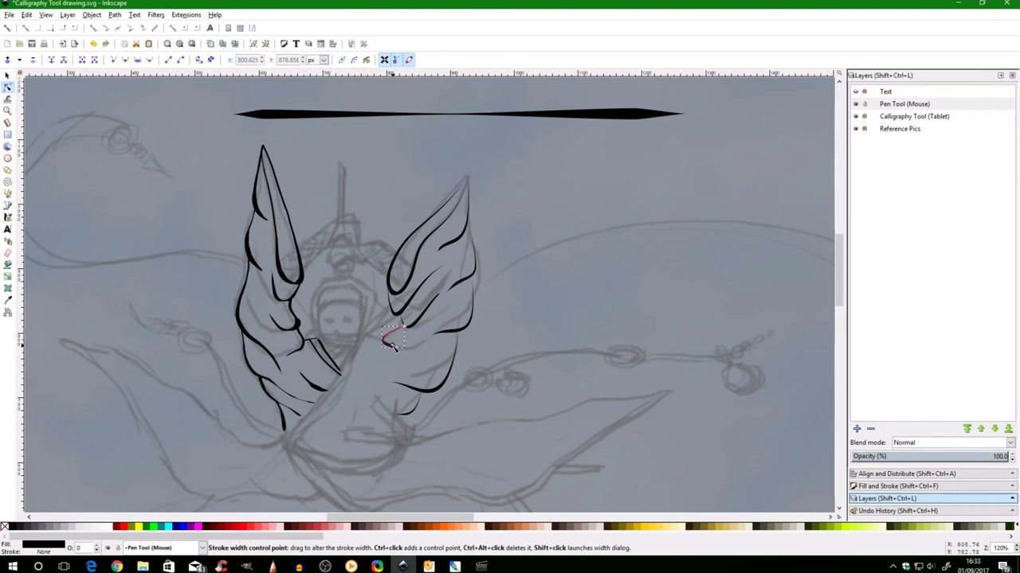
pyautogui.click(497, 341)
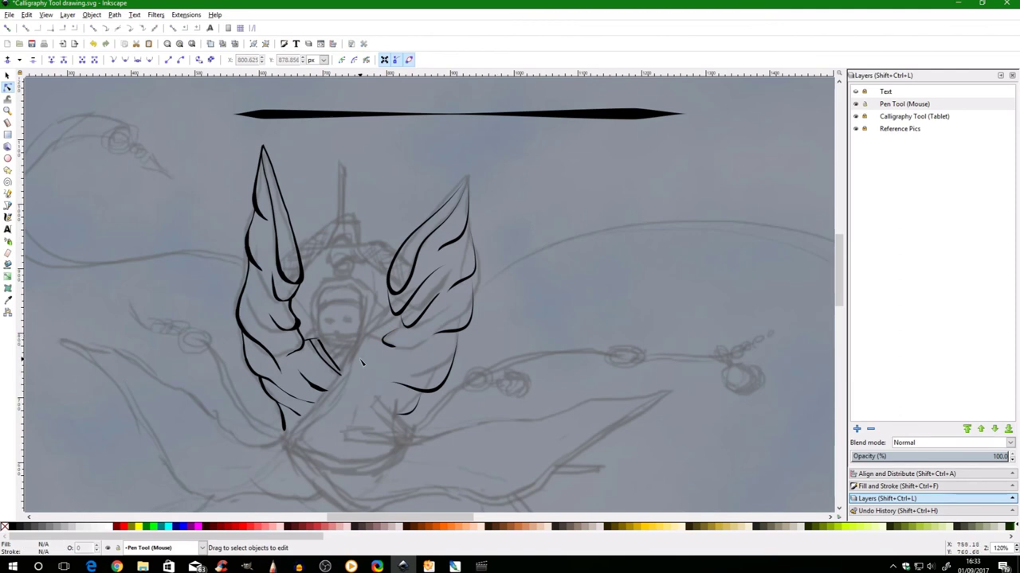
pyautogui.press('p')
pyautogui.moveTo(361, 336); pyautogui.dragTo(385, 341)
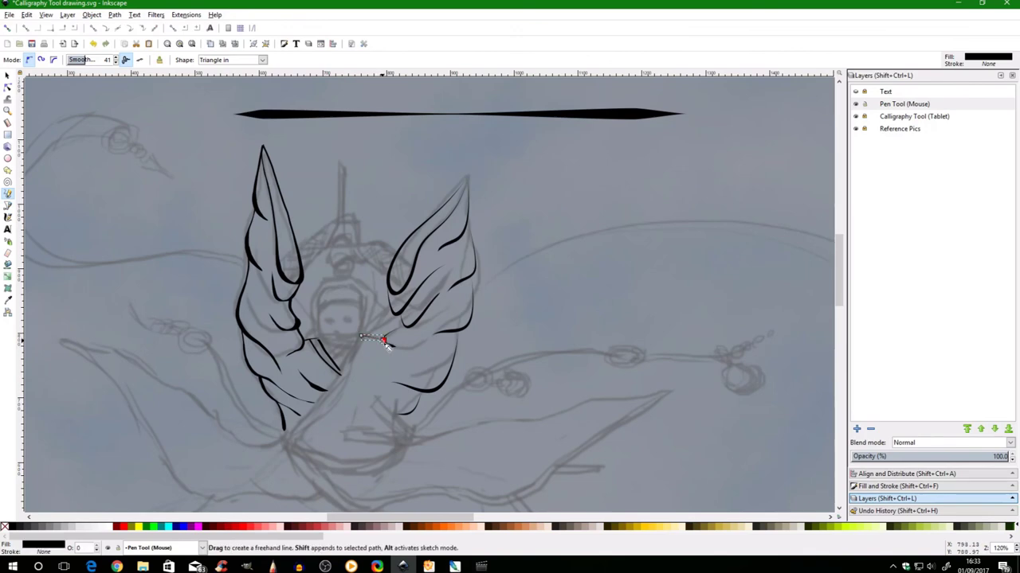
# Adjust the width of the short line beside the fairy's face, then deselect it
pyautogui.press('n')
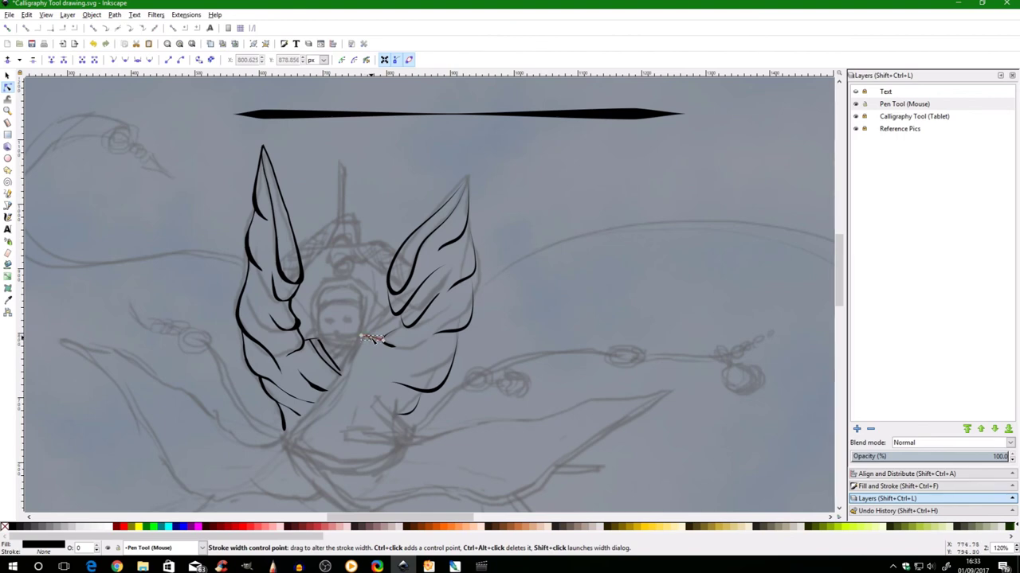
pyautogui.click(478, 362)
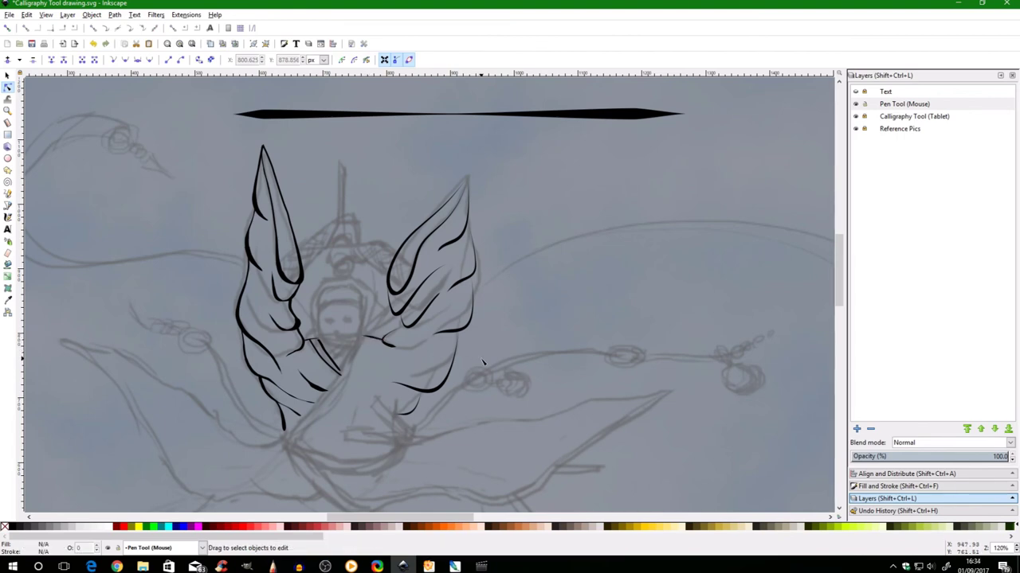